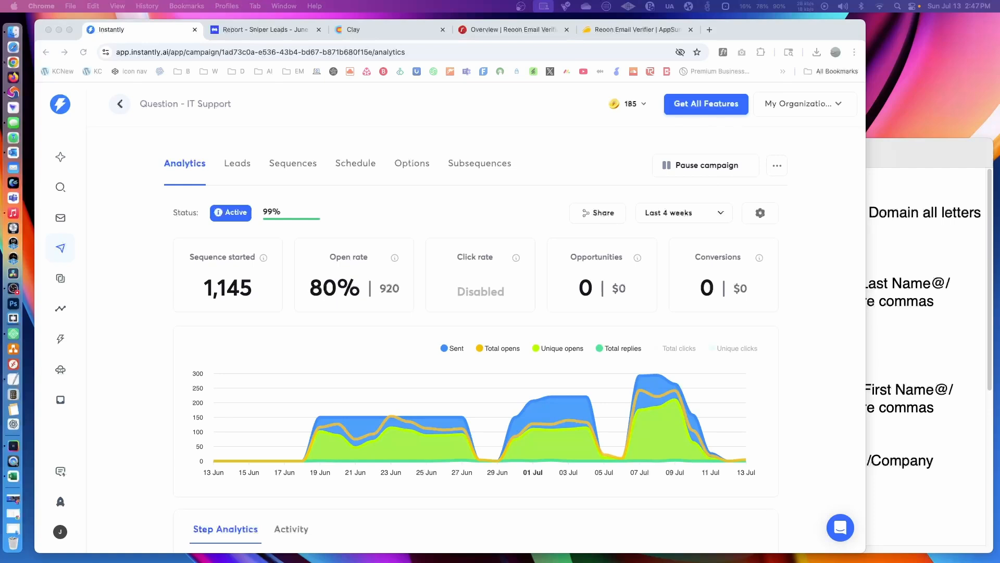
# - Review the leads of the Question - IT Support campaign in Instantly and the Sniper Leads campaign report in Manyreach
pyautogui.click(447, 226)
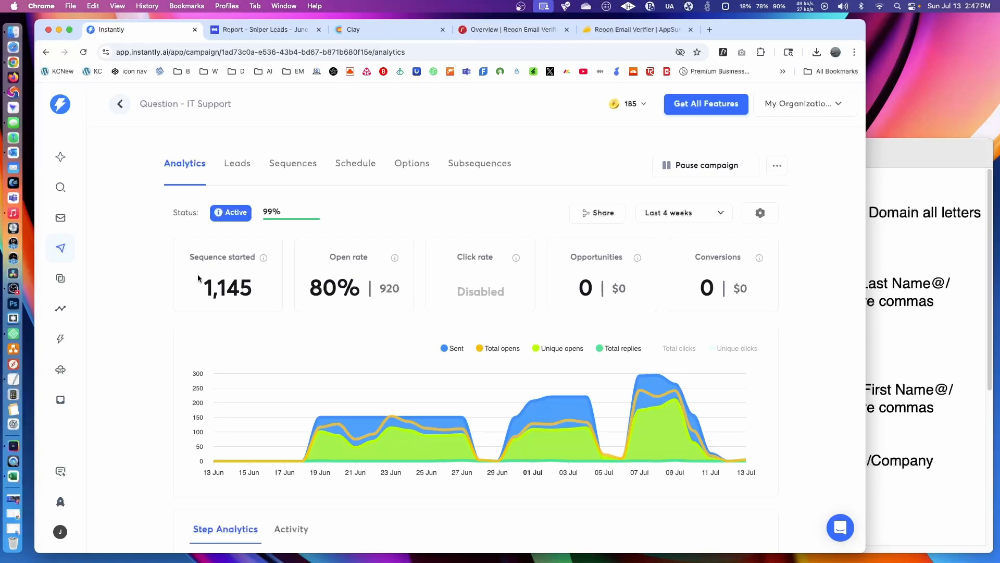
pyautogui.click(239, 166)
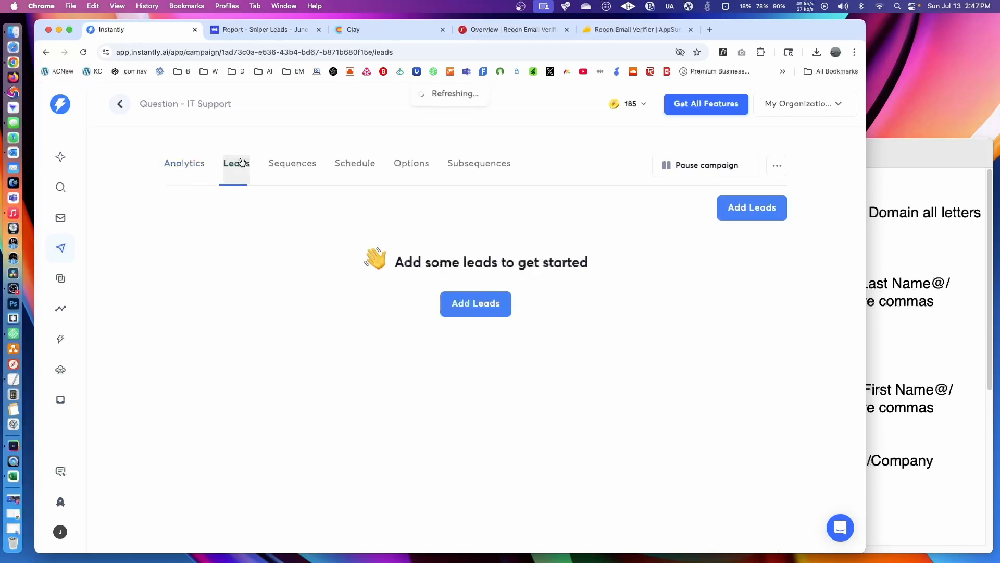
pyautogui.click(286, 167)
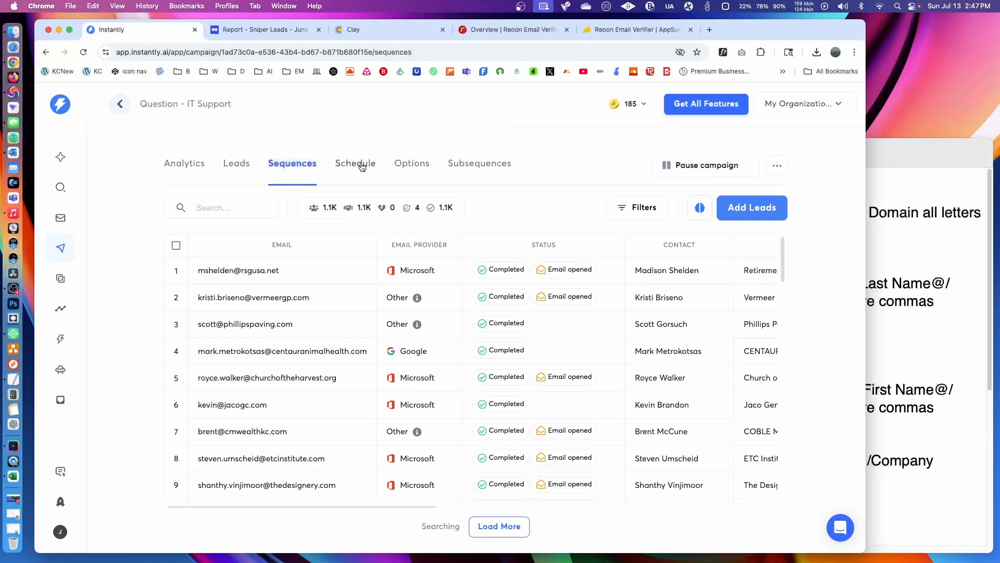
pyautogui.click(237, 167)
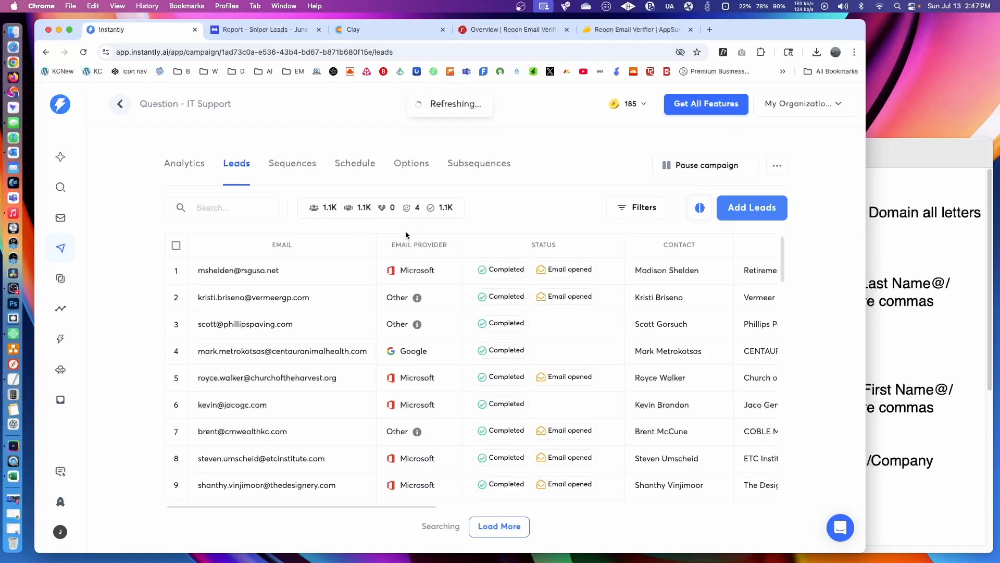
pyautogui.moveTo(431, 211)
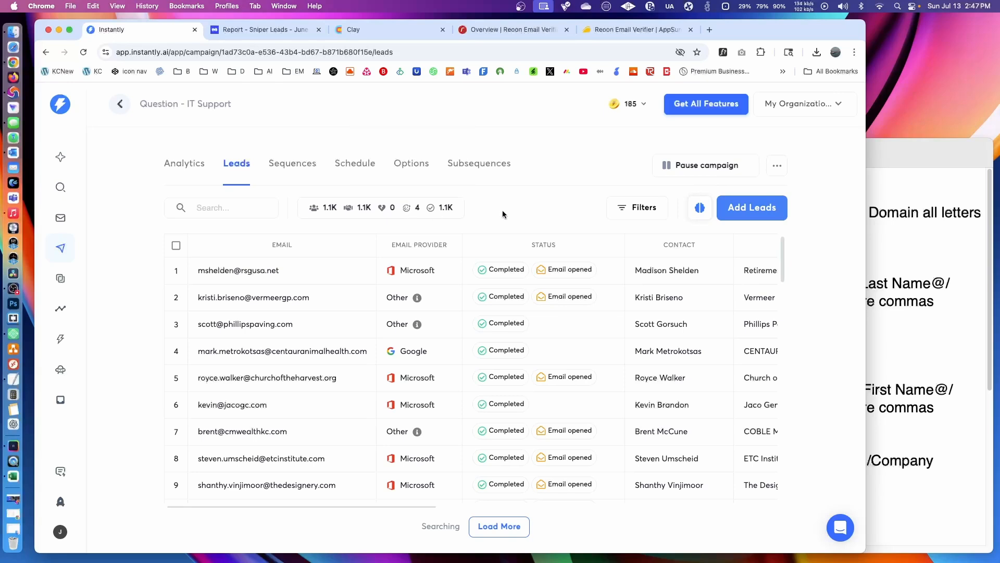
pyautogui.click(244, 30)
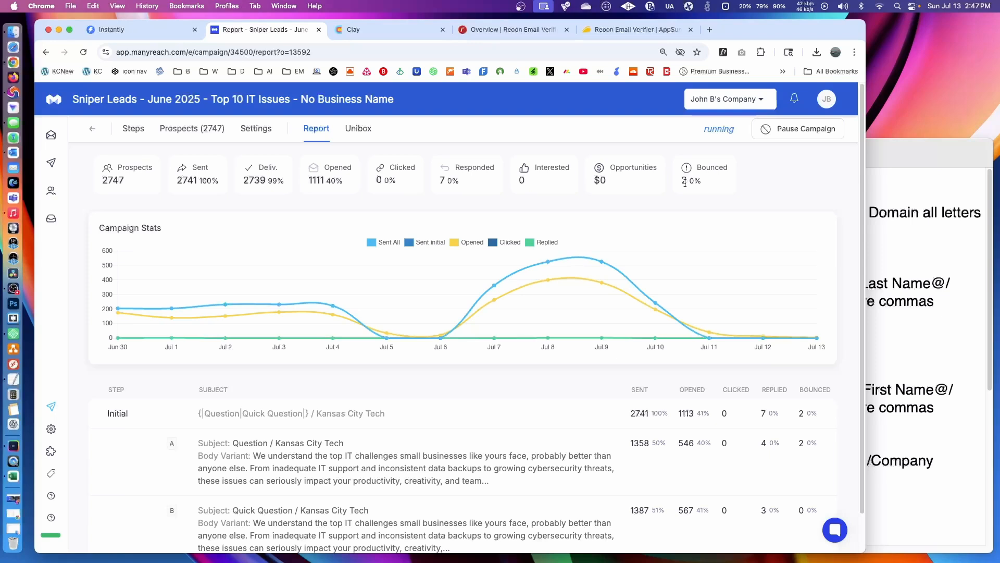
# - Switch to Clay, start a people search and include company sizes of 2-10 and 11-50 employees
pyautogui.click(349, 29)
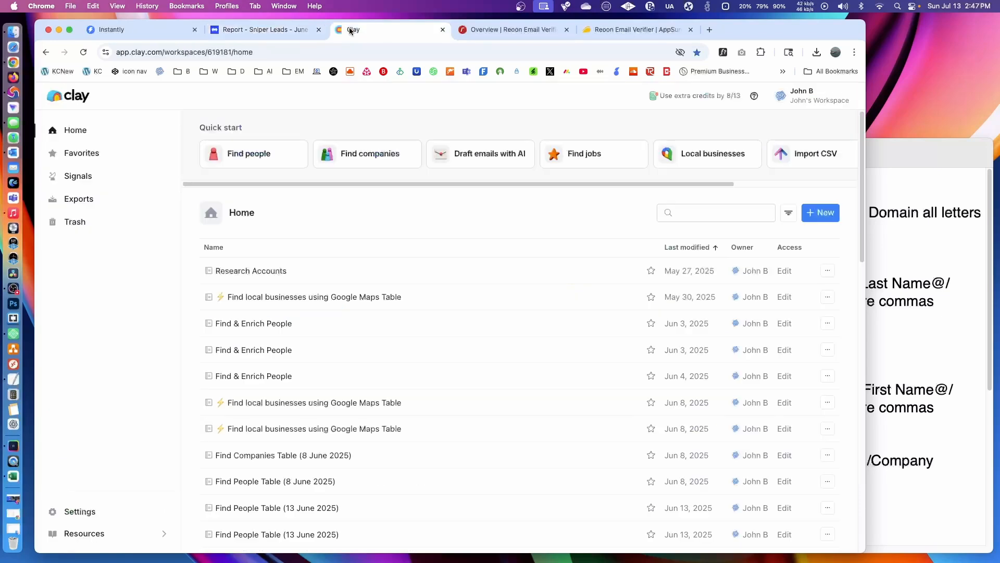
pyautogui.click(254, 154)
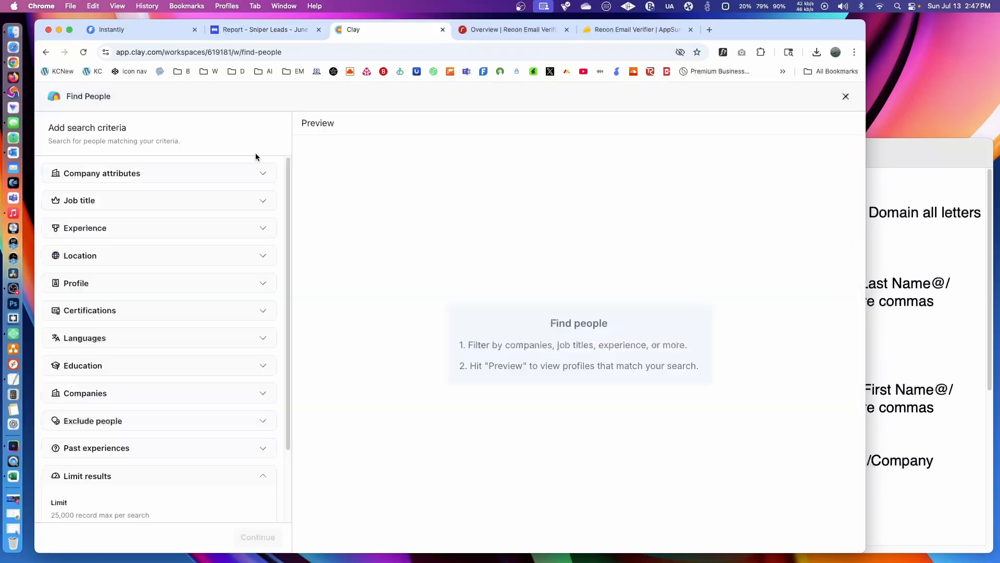
pyautogui.click(171, 178)
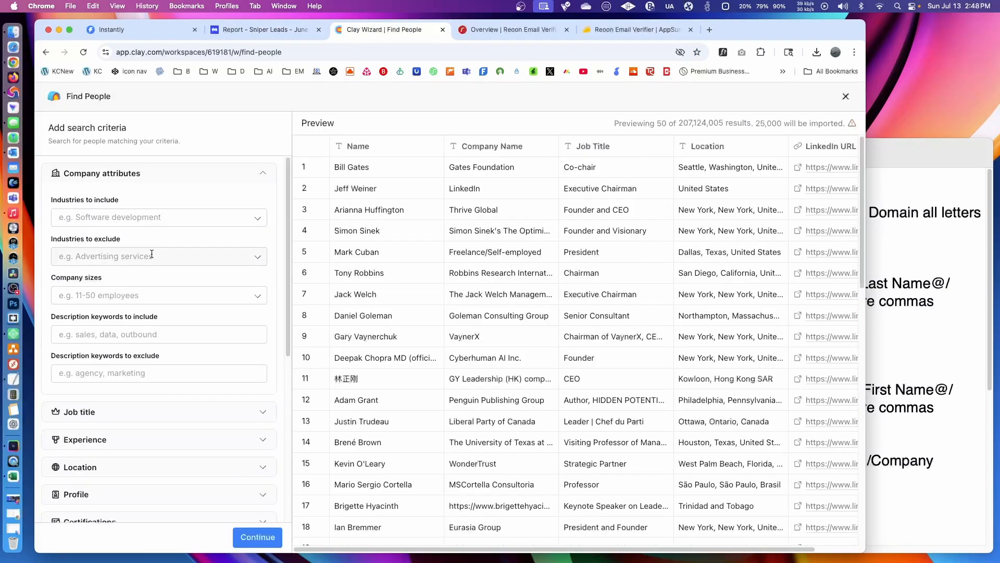
pyautogui.click(156, 295)
pyautogui.click(119, 335)
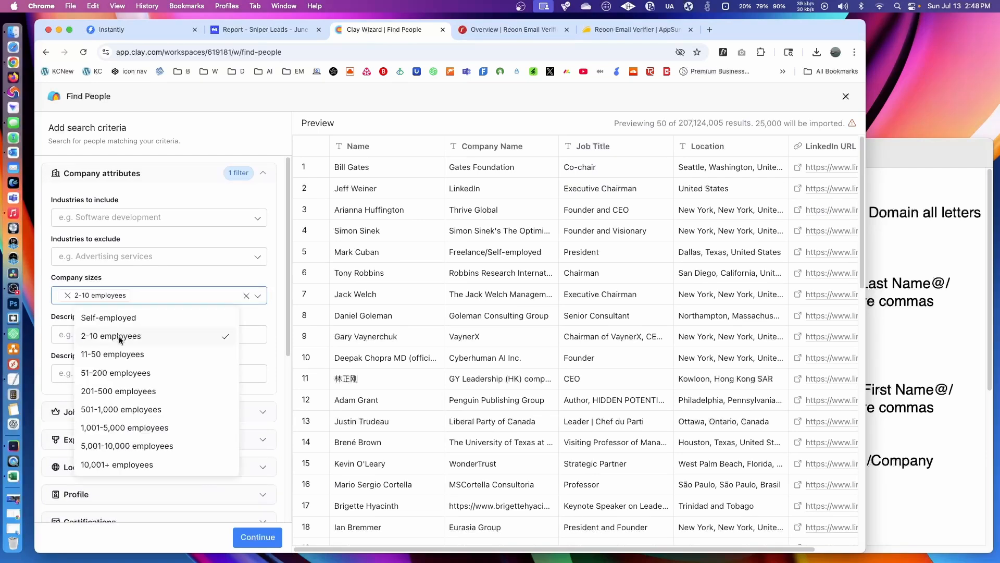
pyautogui.click(116, 354)
pyautogui.click(156, 290)
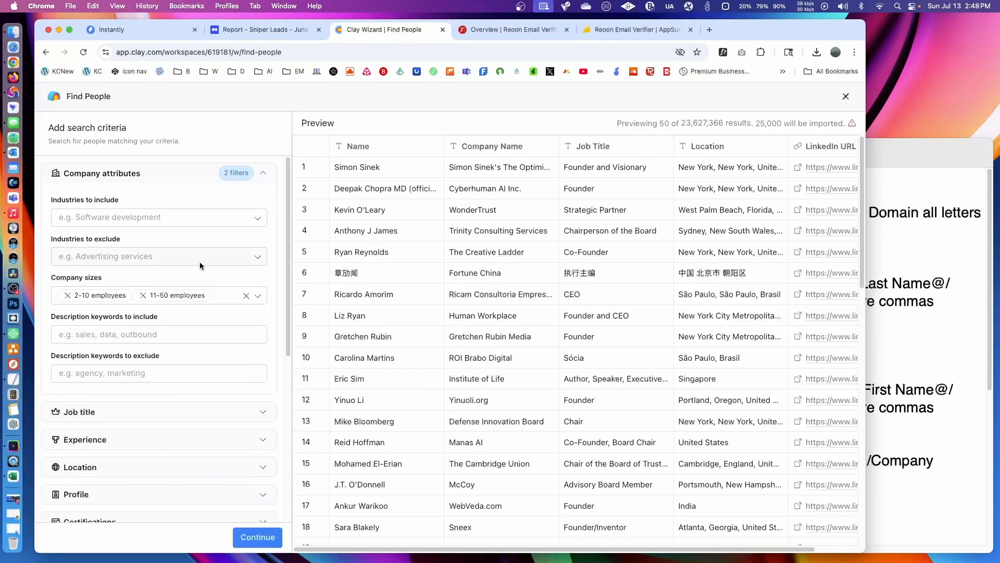
# - Filter job seniority to Owner, Partner, C-suite, VP, Director, Head, Manager and Senior
pyautogui.scroll(-3, 199, 262)
pyautogui.scroll(-3, 199, 262)
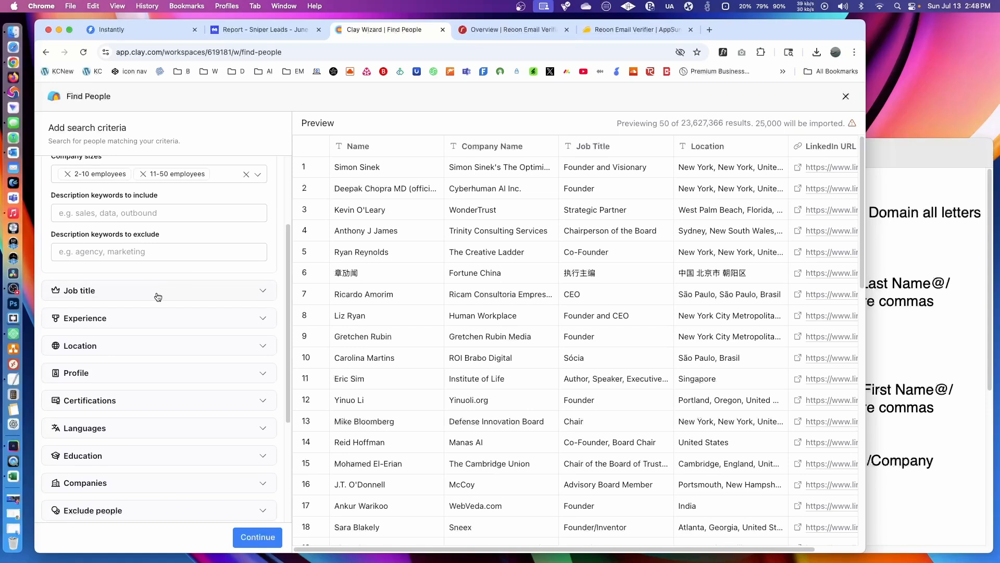
pyautogui.click(158, 291)
pyautogui.click(170, 341)
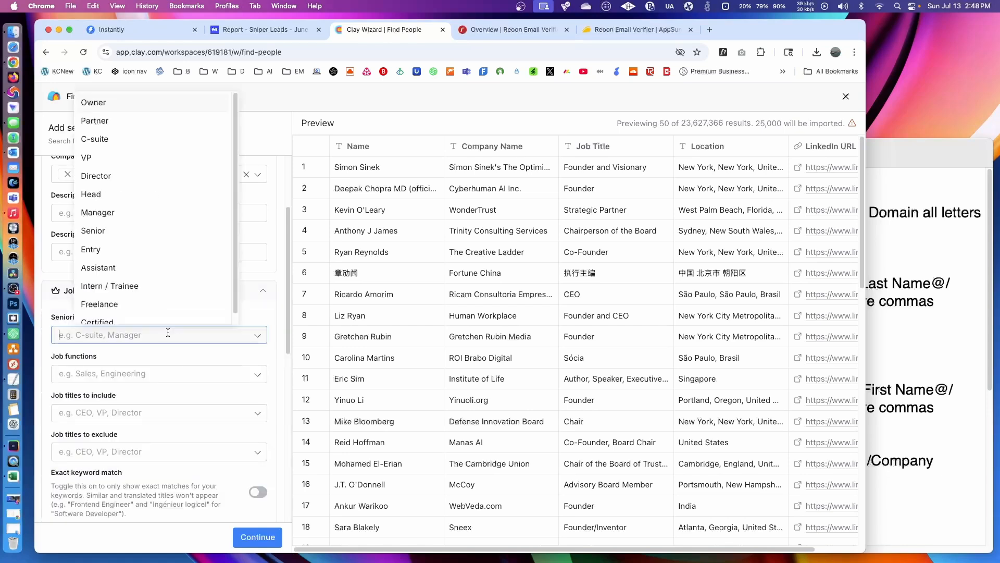
pyautogui.click(140, 104)
pyautogui.click(140, 119)
pyautogui.click(139, 136)
pyautogui.click(141, 156)
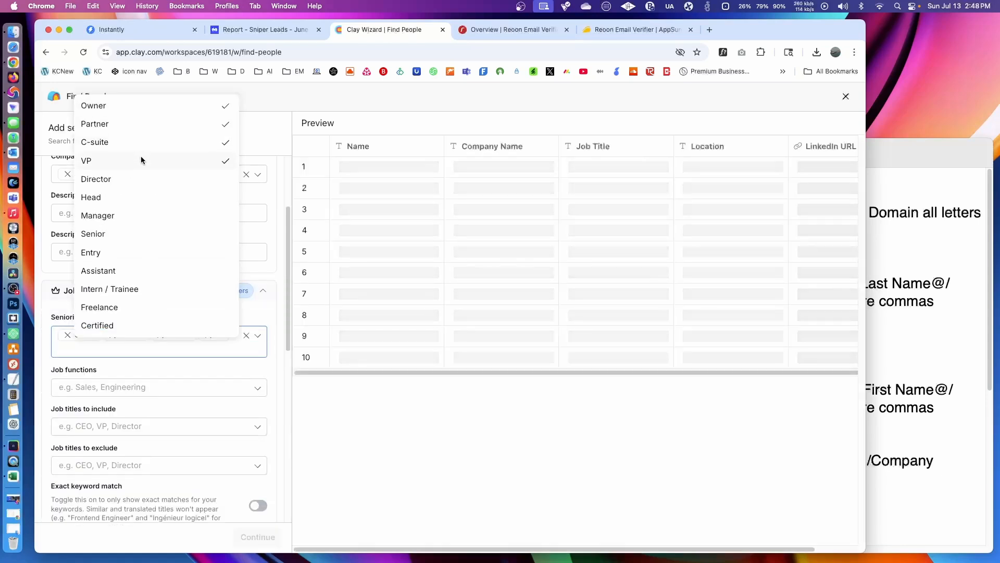
pyautogui.click(142, 179)
pyautogui.click(142, 197)
pyautogui.click(144, 215)
pyautogui.click(145, 234)
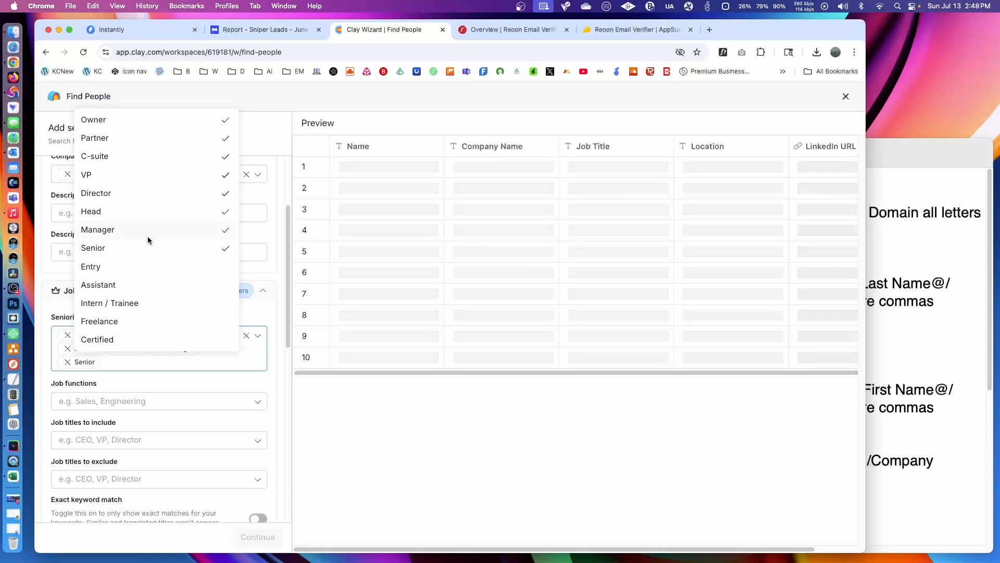
pyautogui.click(274, 270)
pyautogui.scroll(-2, 273, 268)
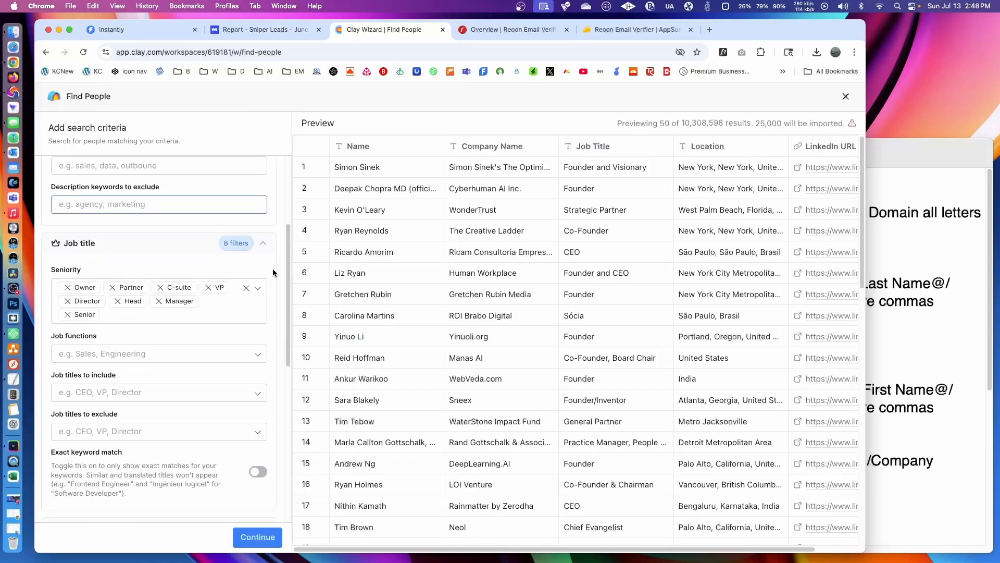
pyautogui.click(262, 251)
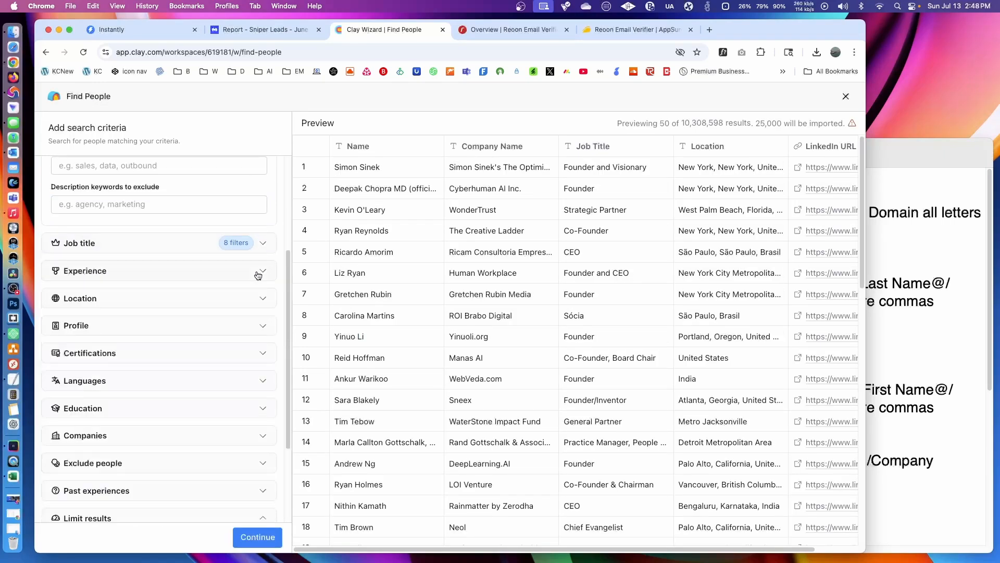
# - Restrict the people search location to the city of Overland Park
pyautogui.click(195, 271)
pyautogui.click(195, 272)
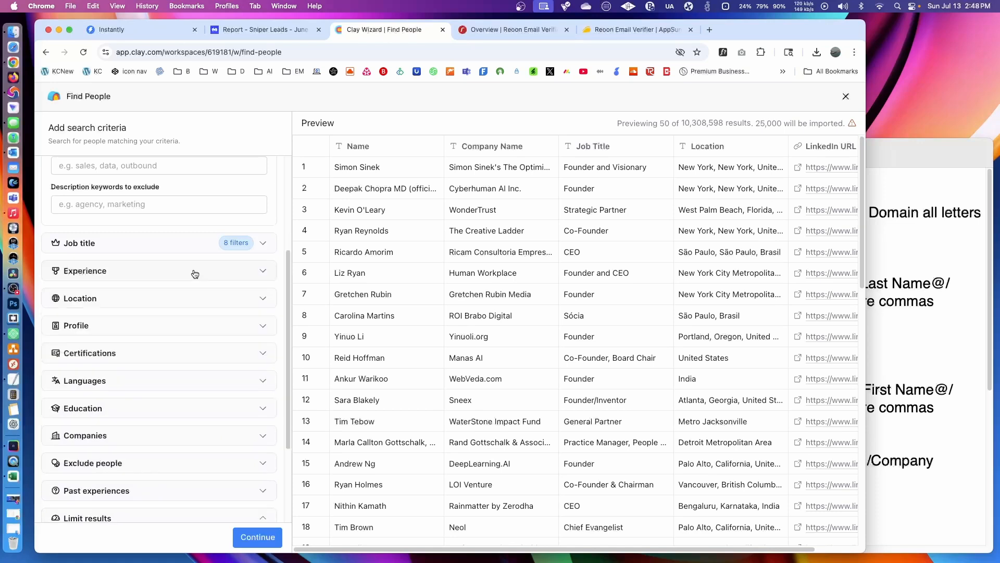
pyautogui.click(190, 296)
pyautogui.scroll(-5, 168, 389)
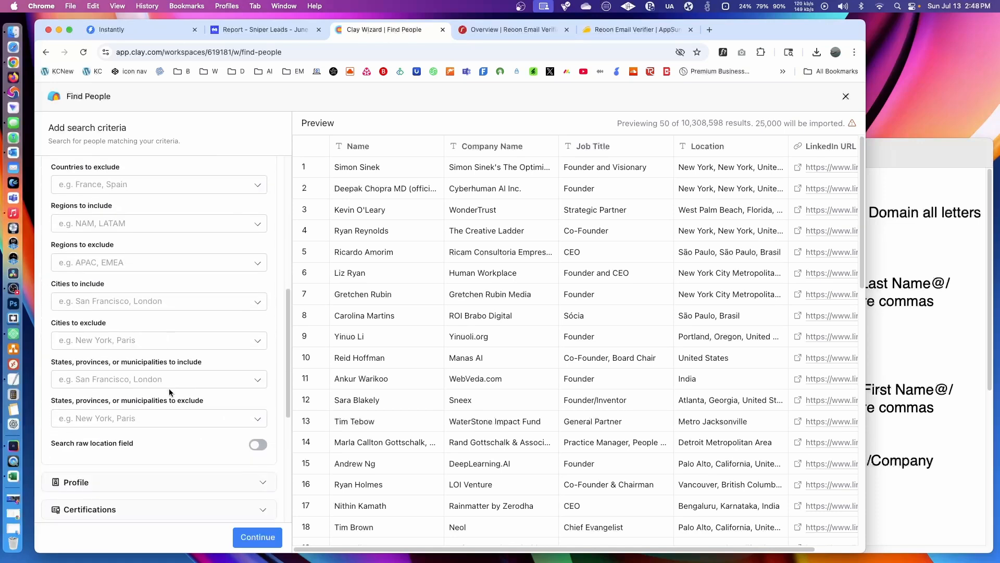
pyautogui.click(128, 301)
pyautogui.write('overland')
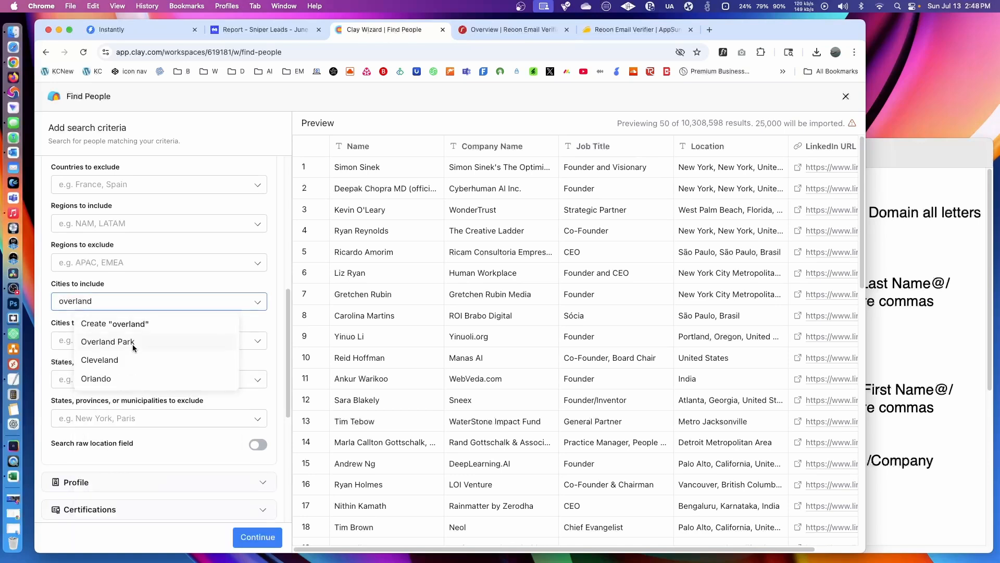
pyautogui.click(133, 344)
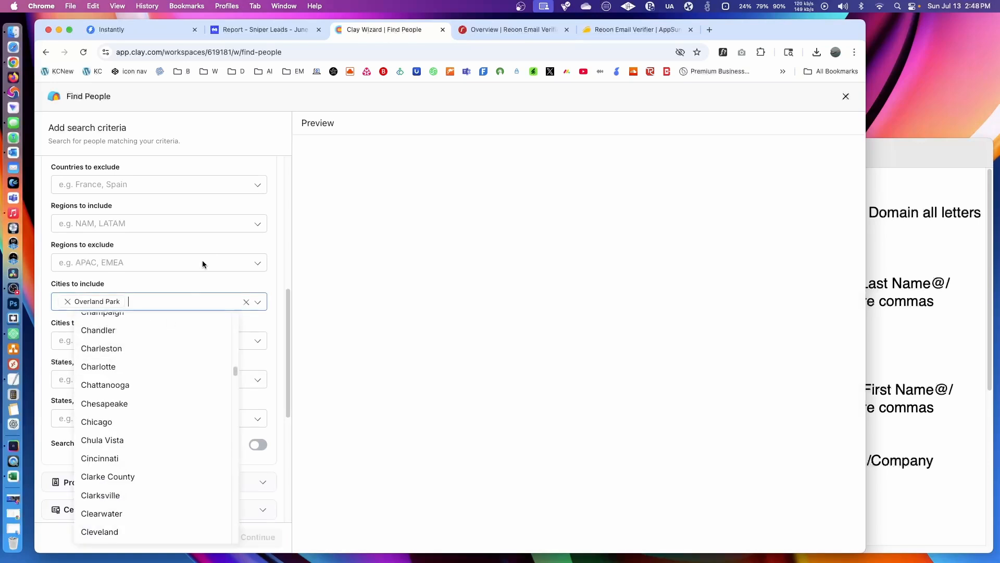
pyautogui.click(277, 250)
pyautogui.scroll(3, 275, 251)
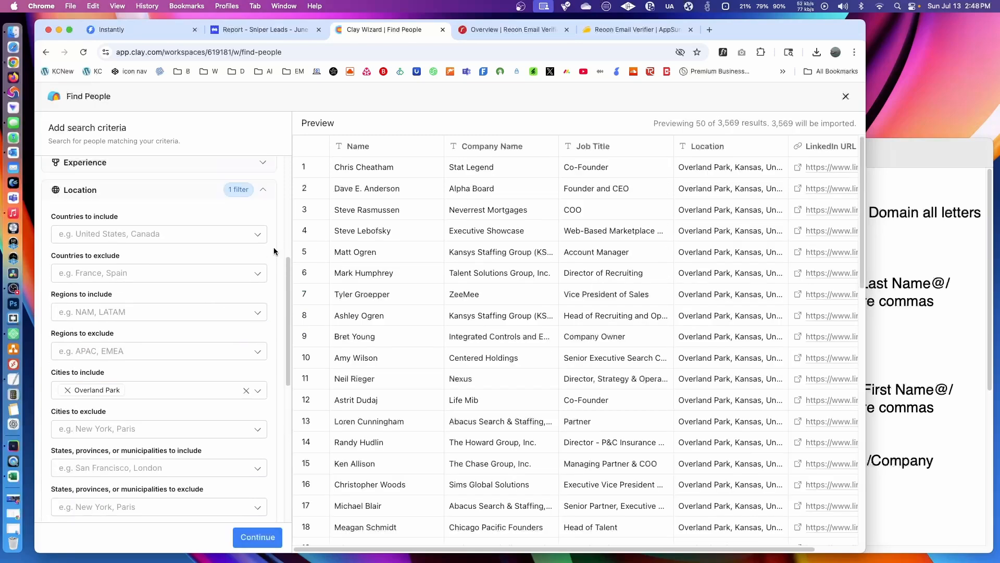
pyautogui.click(156, 191)
# - Include only the Law Practice industry in the company attributes
pyautogui.scroll(5, 164, 227)
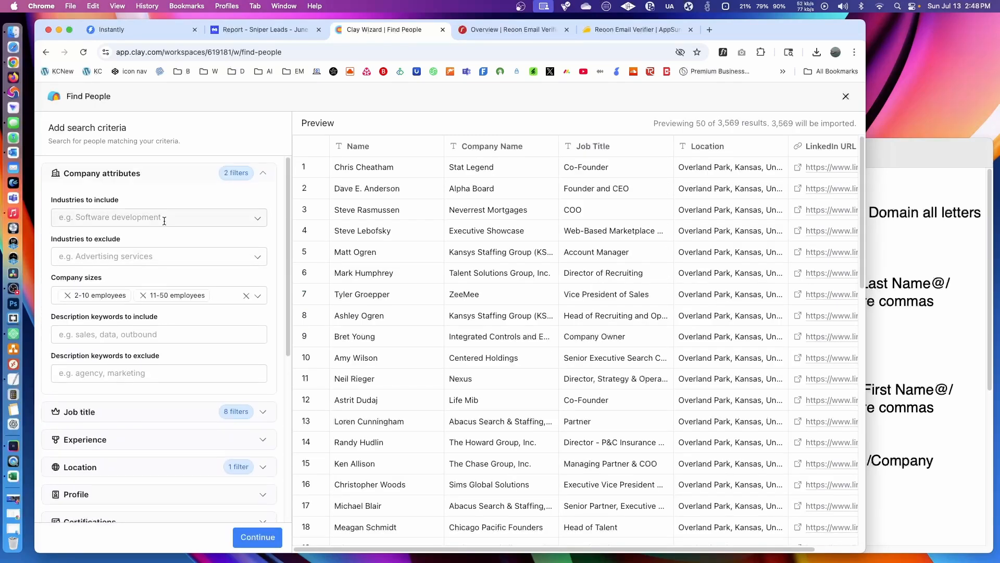
pyautogui.click(165, 219)
pyautogui.write('law')
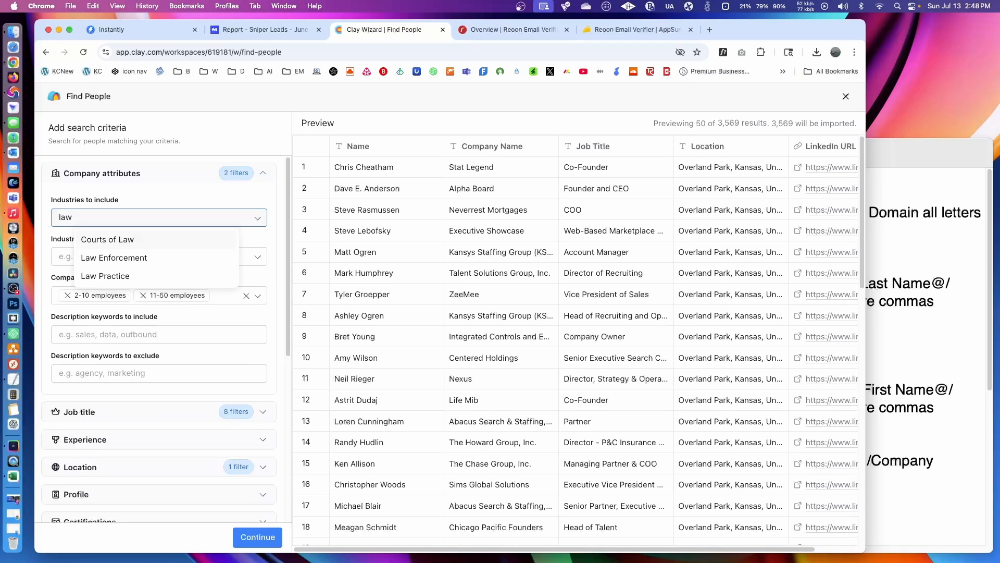
pyautogui.click(125, 276)
pyautogui.click(273, 138)
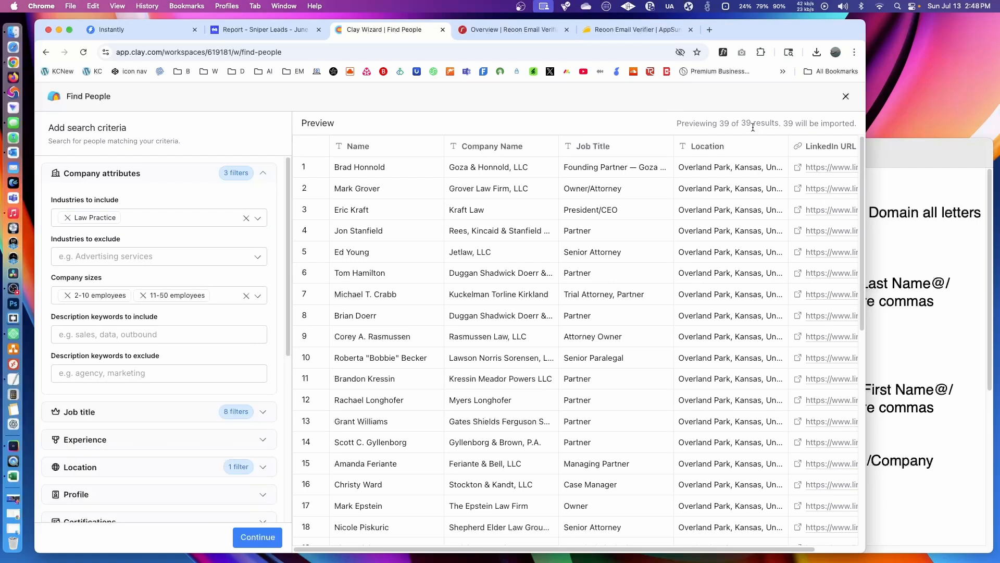
# - Import the matching people into a new table and check the workspace's credit balance
pyautogui.click(248, 547)
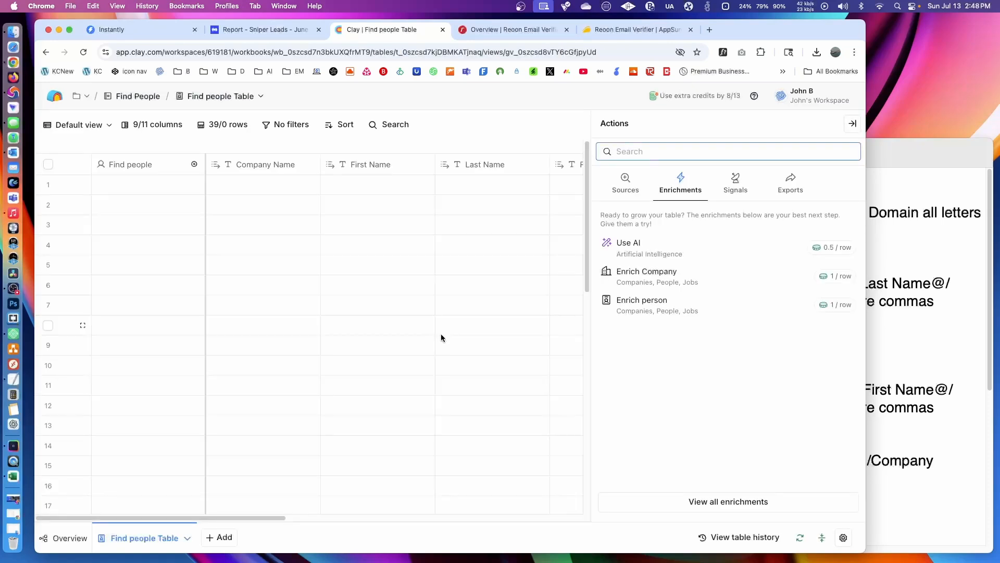
pyautogui.click(853, 123)
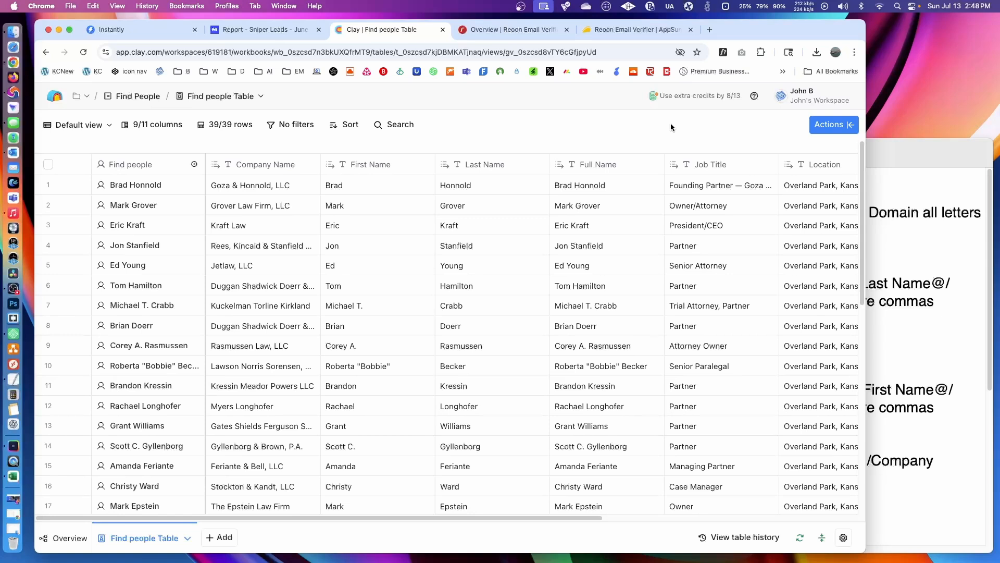
pyautogui.click(682, 98)
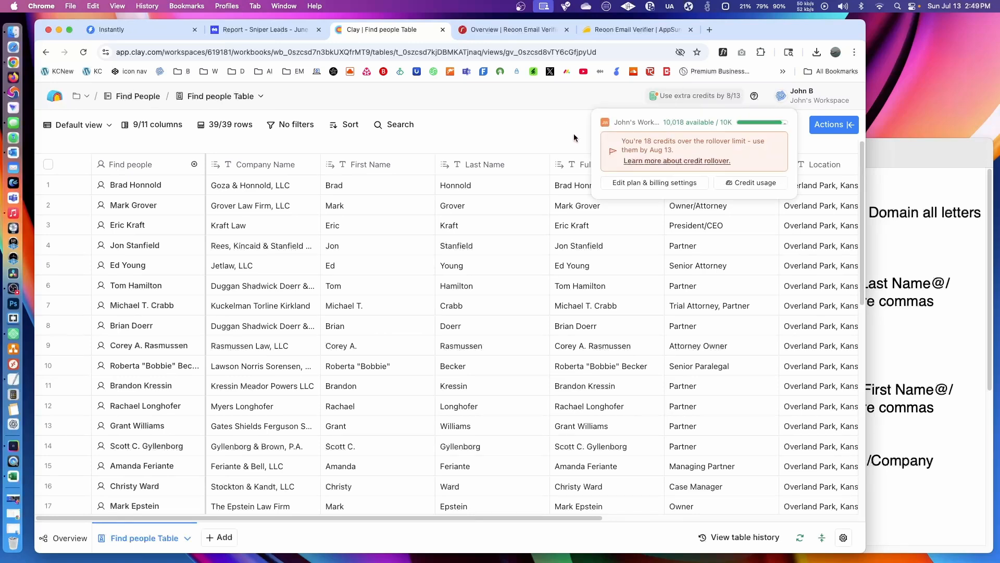
pyautogui.click(551, 133)
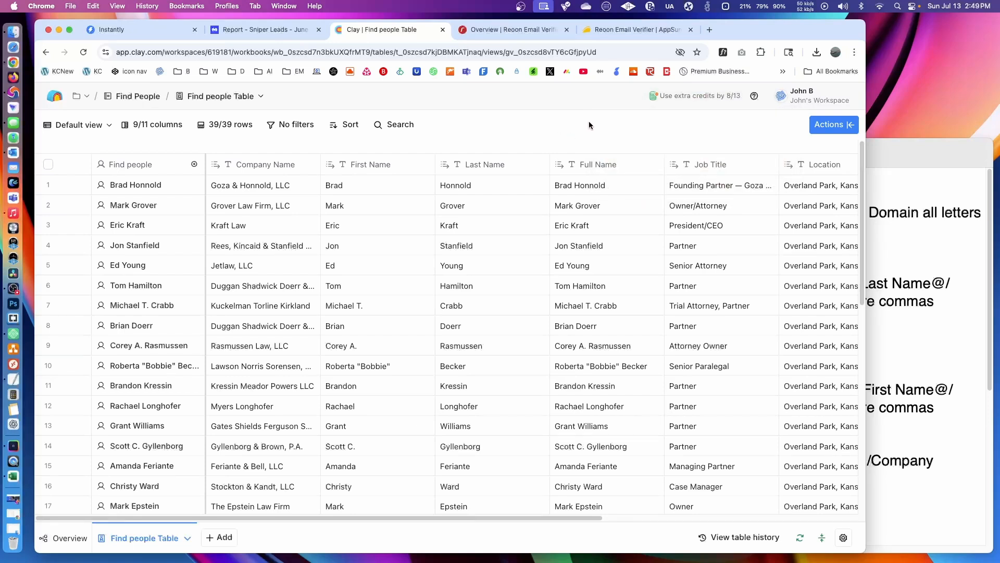
# - Copy the First Search prompt for First Name.Last Name@Company Domain from the Clay Commands document in TextEdit
pyautogui.click(686, 516)
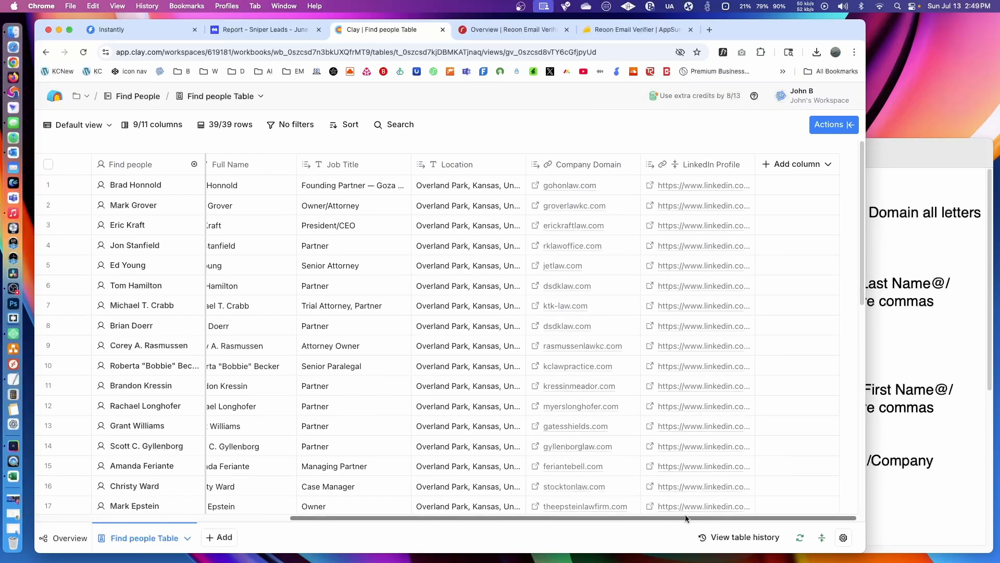
pyautogui.moveTo(685, 516); pyautogui.dragTo(778, 471)
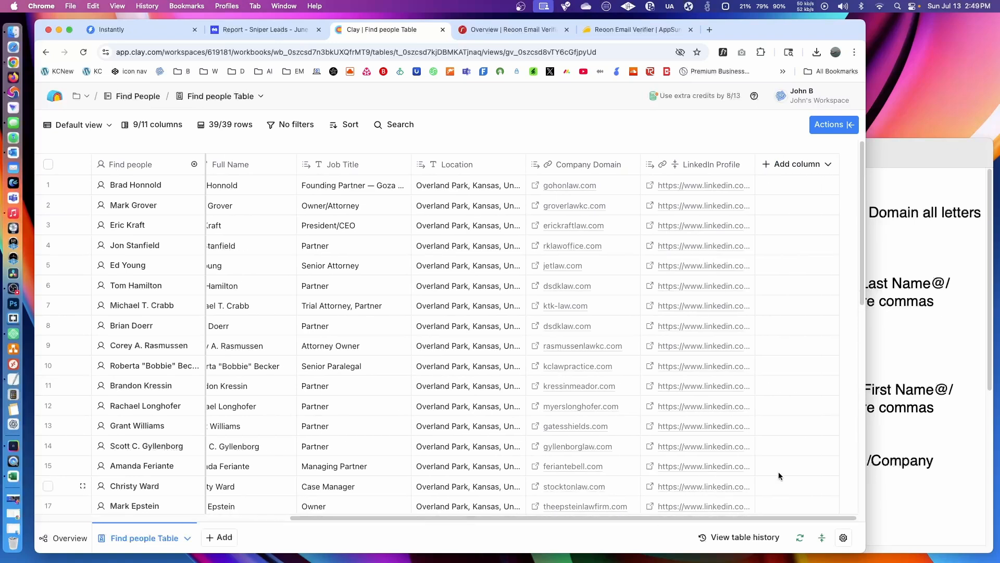
pyautogui.click(913, 251)
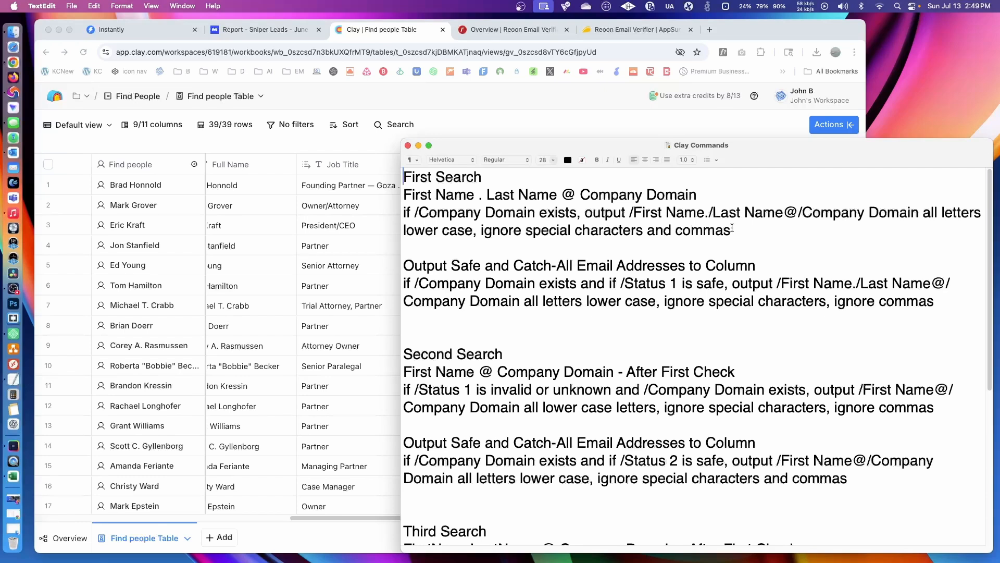
pyautogui.moveTo(733, 229); pyautogui.dragTo(403, 213)
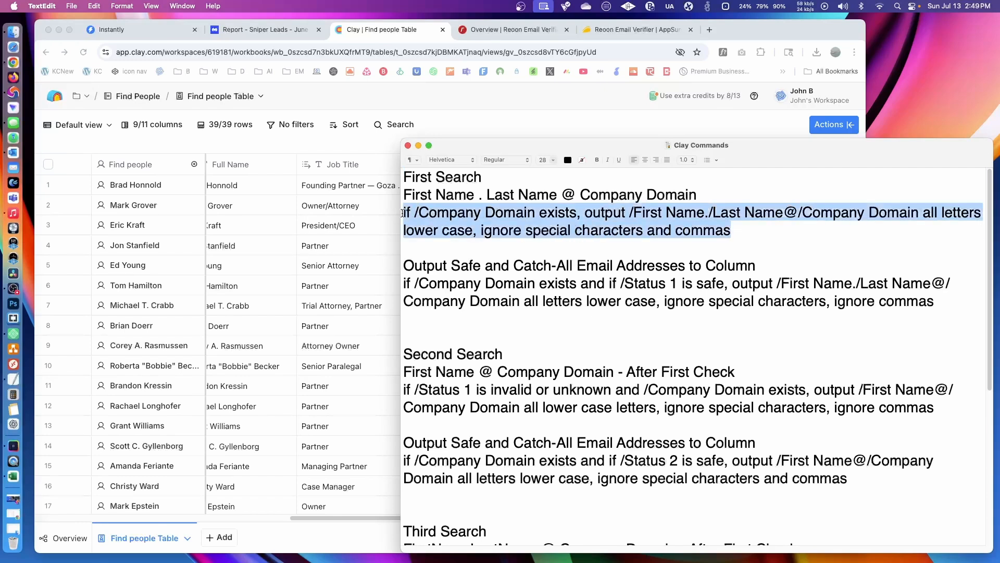
pyautogui.rightClick(456, 214)
pyautogui.click(492, 273)
# - Switch to Clay, start a new formula column, and insert the copied First Search prompt as the formula description
pyautogui.click(560, 128)
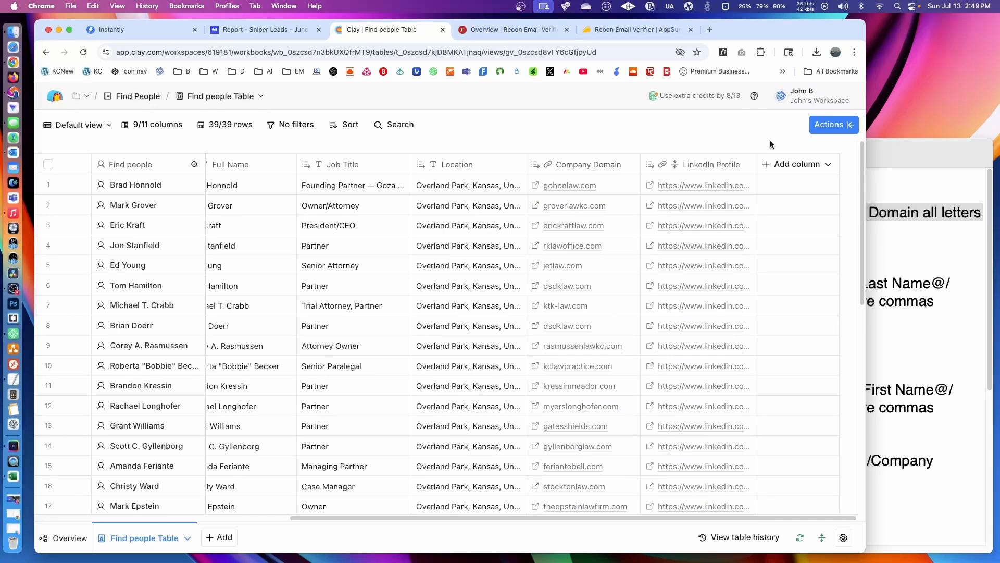
pyautogui.click(790, 164)
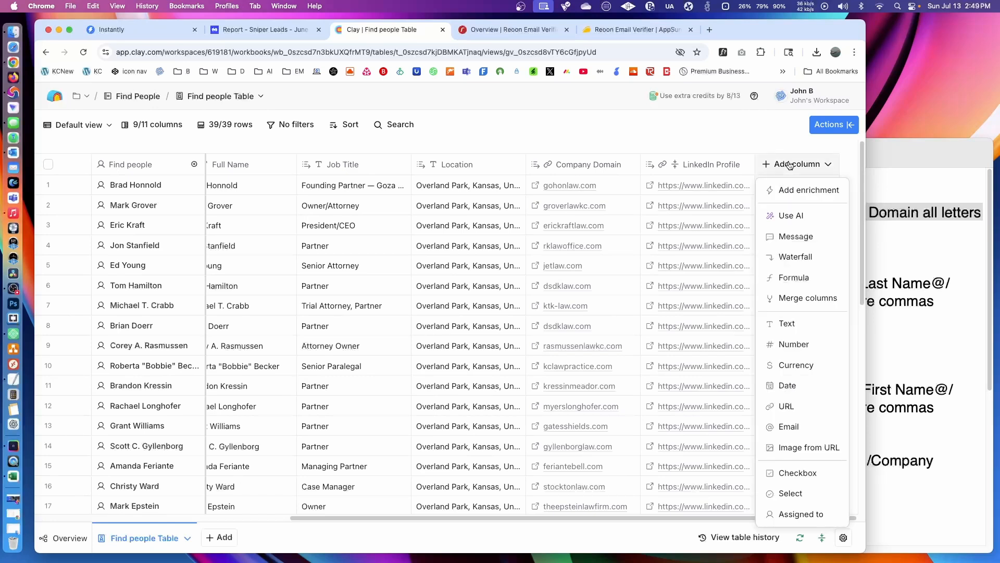
pyautogui.click(809, 279)
pyautogui.click(337, 241)
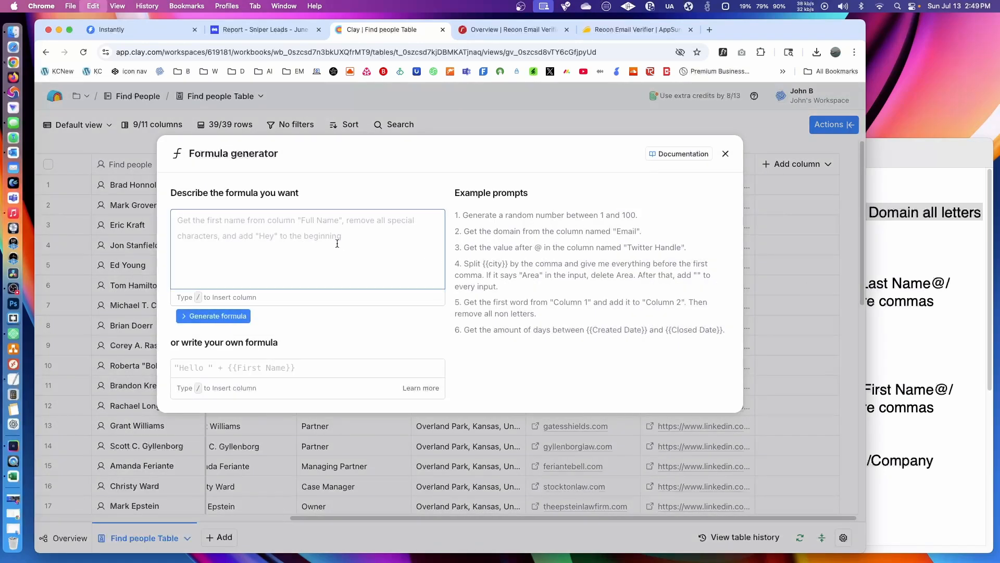
pyautogui.press('super+v')
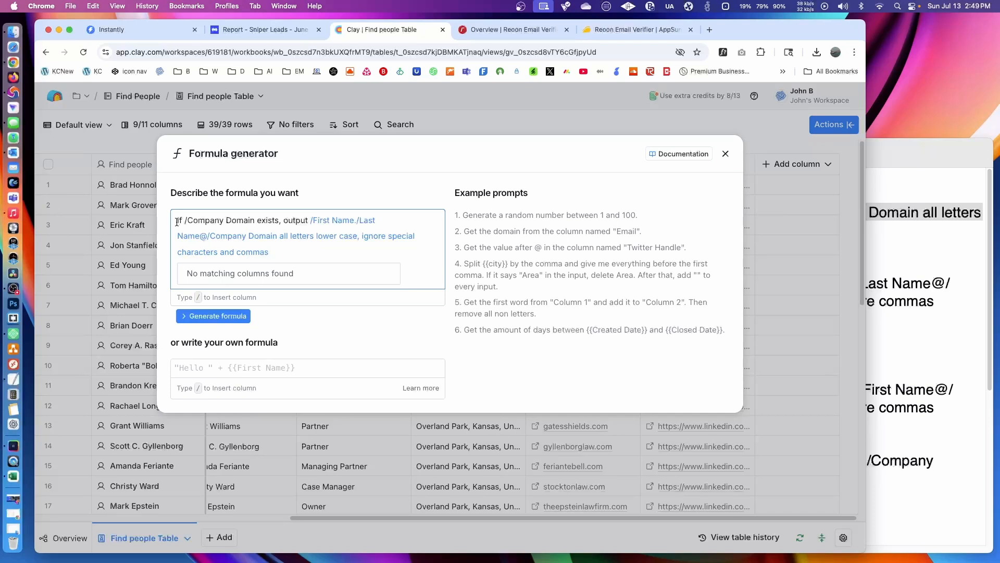
# - Replace the /Company Domain placeholder after "if" in the formula description with the Company Domain column reference
pyautogui.click(272, 224)
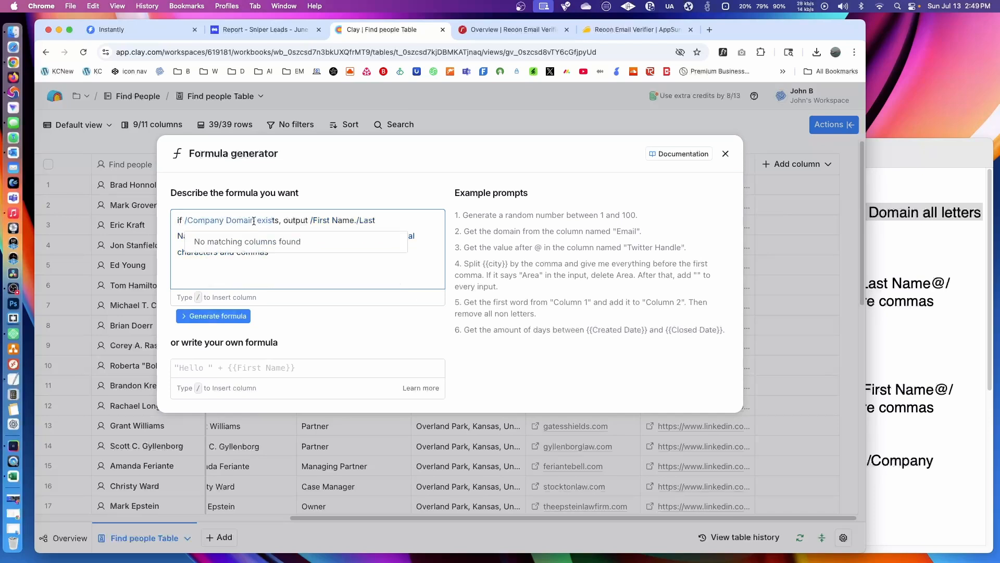
pyautogui.moveTo(254, 220); pyautogui.dragTo(185, 218)
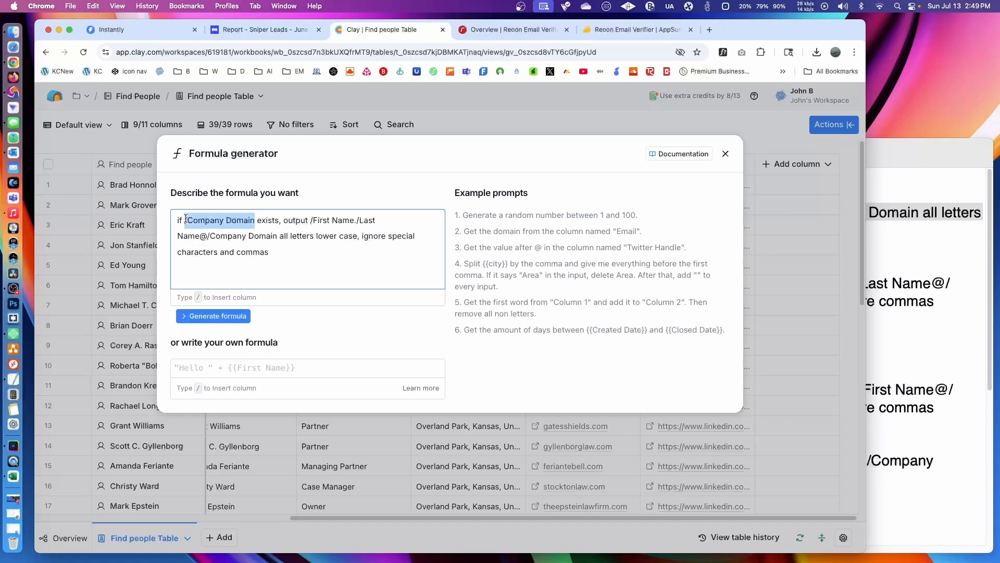
pyautogui.write('/comp')
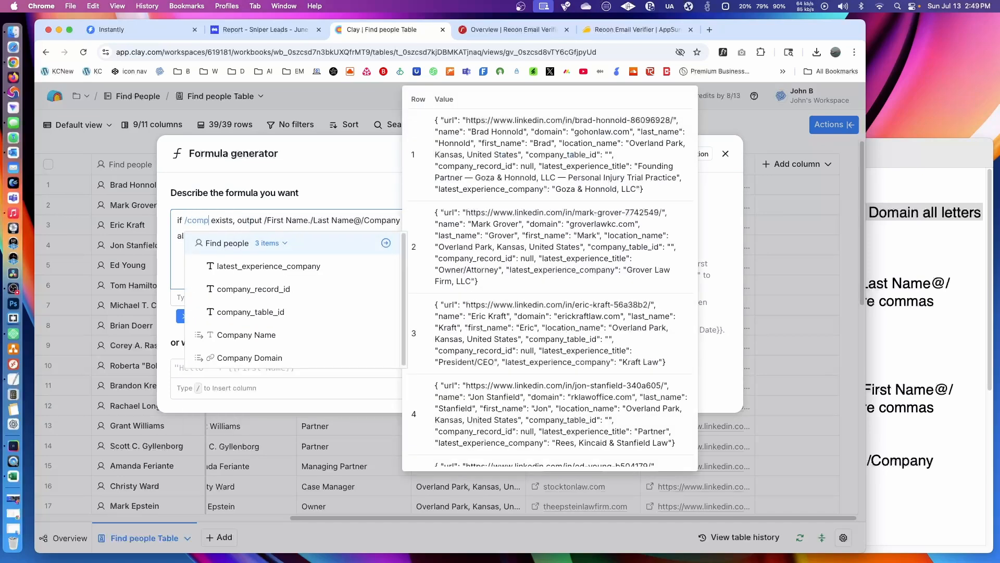
pyautogui.click(209, 360)
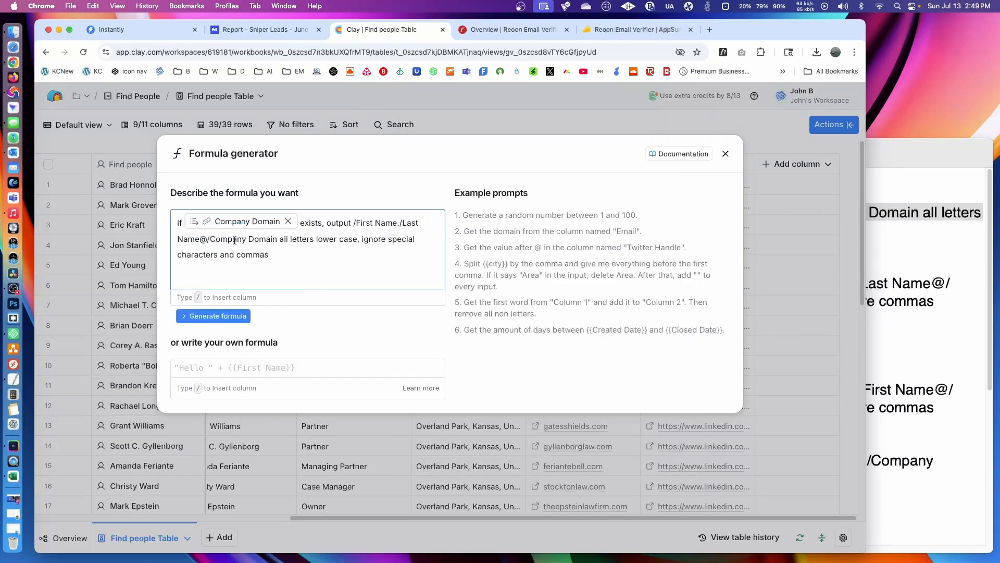
# - Replace the /First Name and /Last Name placeholders in the formula description with the First Name and Last Name column references
pyautogui.moveTo(247, 223)
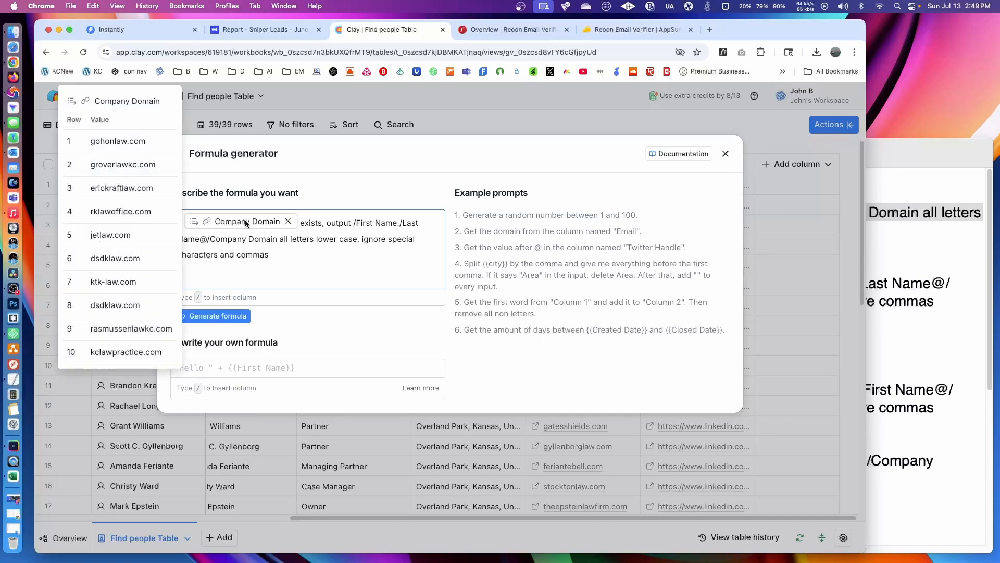
pyautogui.click(292, 263)
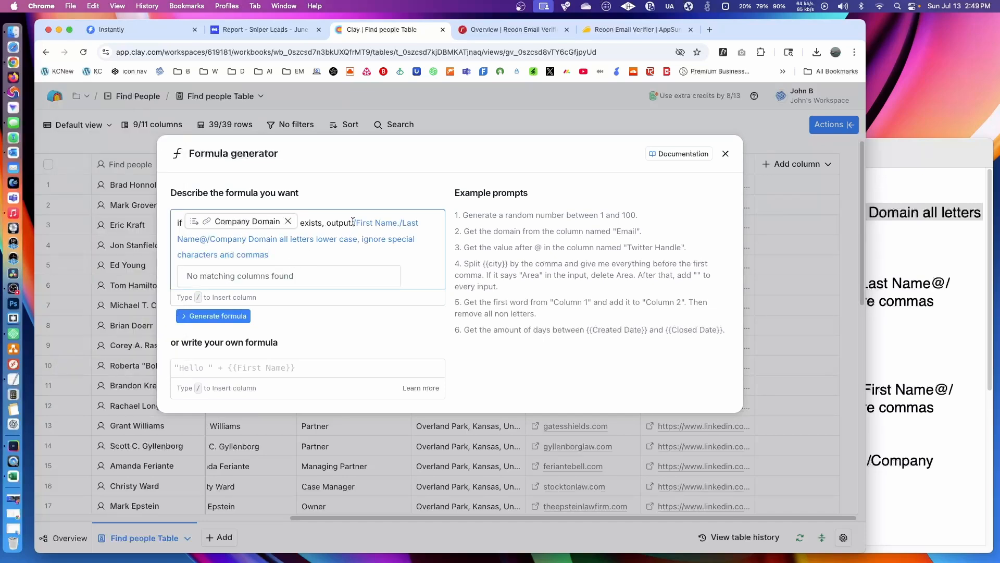
pyautogui.moveTo(354, 223); pyautogui.dragTo(396, 222)
pyautogui.write('/first')
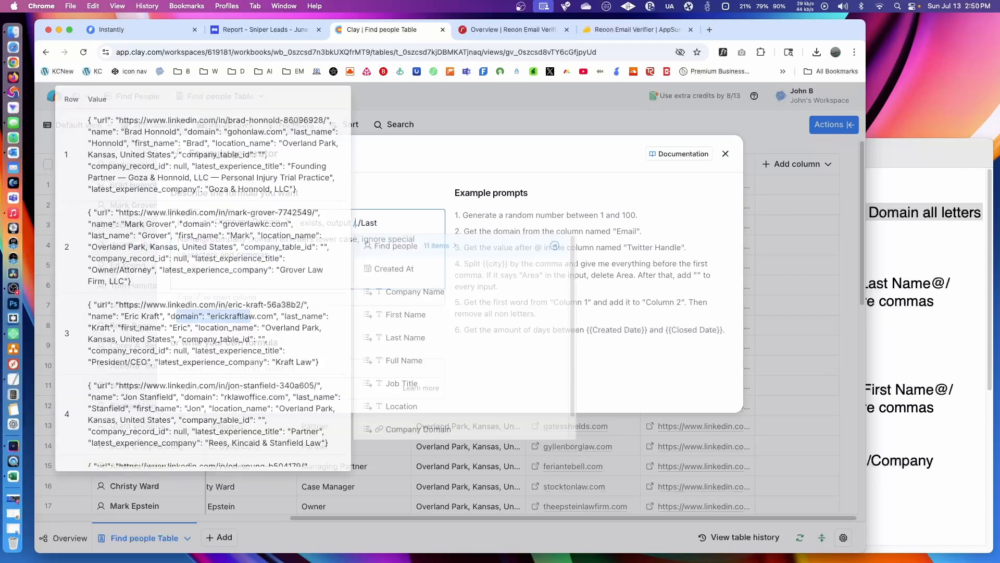
pyautogui.click(405, 291)
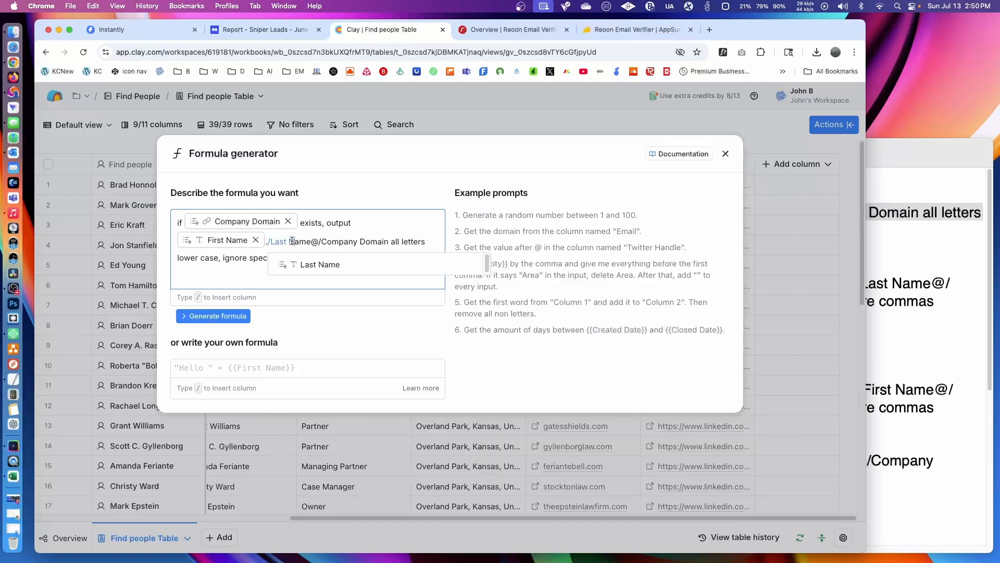
pyautogui.moveTo(311, 241); pyautogui.dragTo(270, 242)
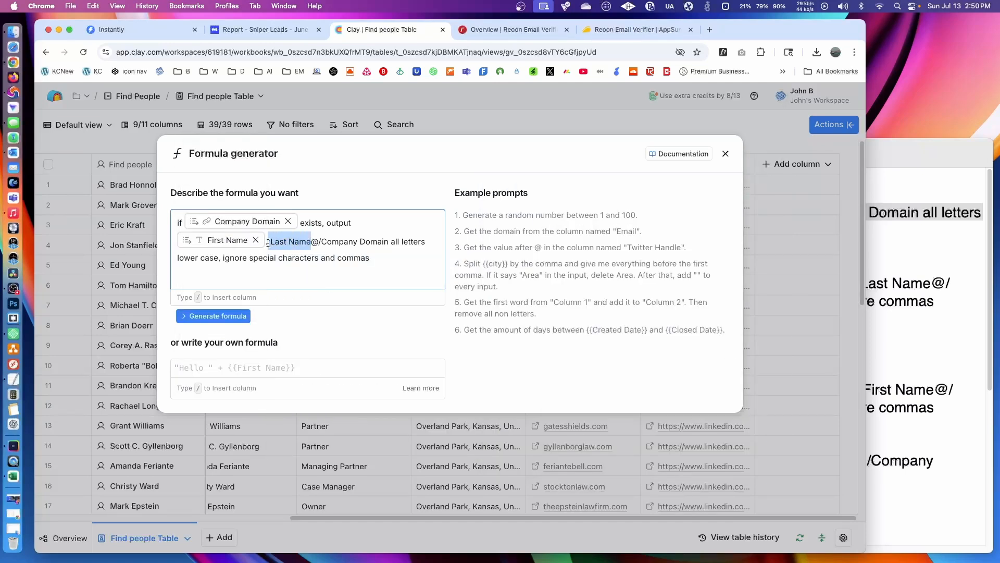
pyautogui.press('BackSpace')
pyautogui.write('last')
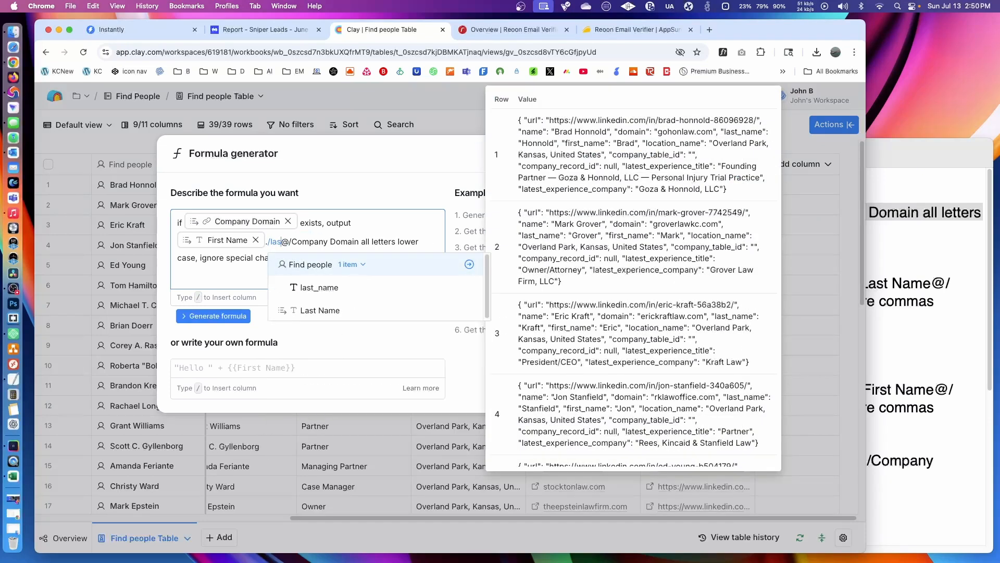
pyautogui.click(313, 310)
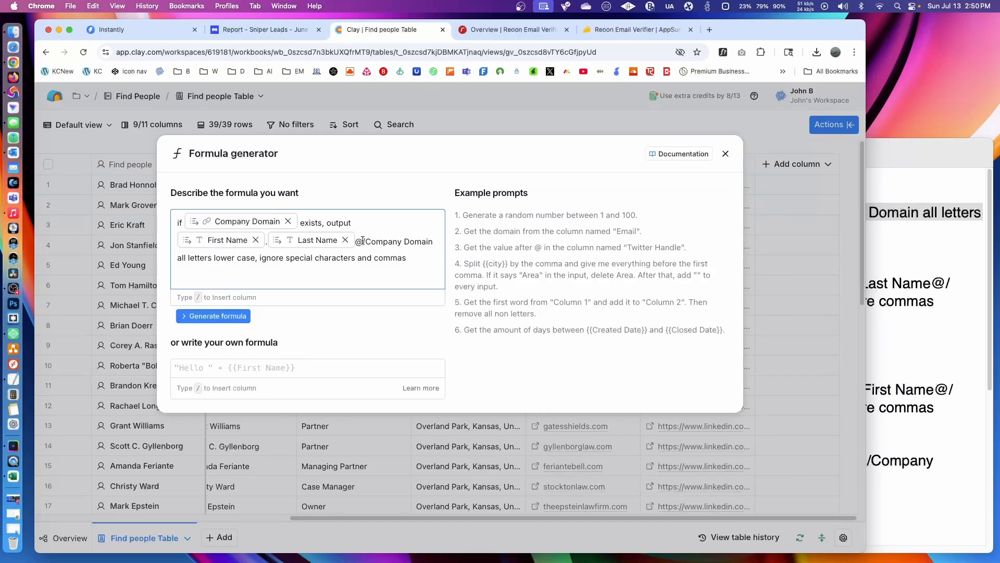
# - Replace the /Company Domain placeholder after the @ sign with the Company Domain column reference
pyautogui.moveTo(363, 241); pyautogui.dragTo(432, 241)
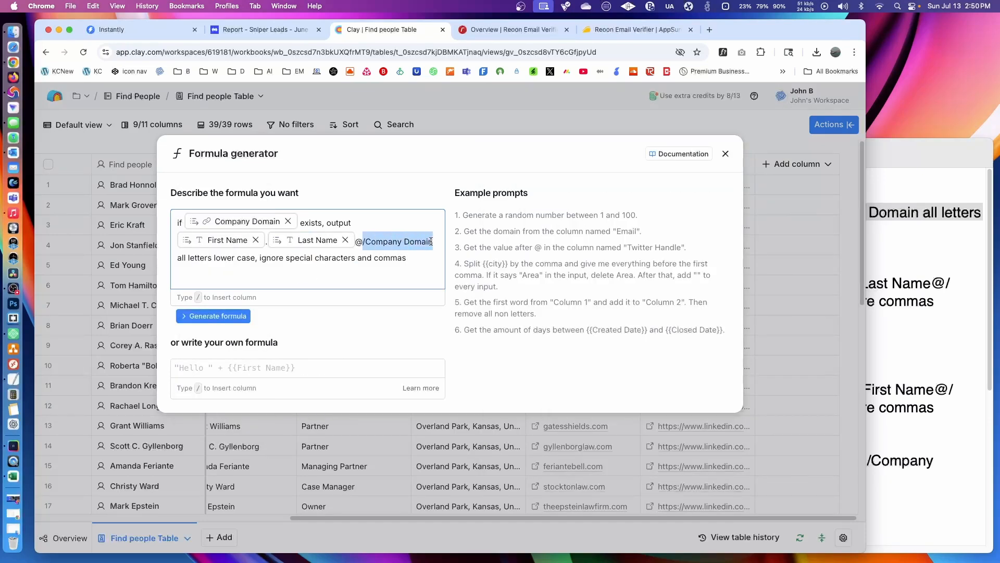
pyautogui.write('/comp')
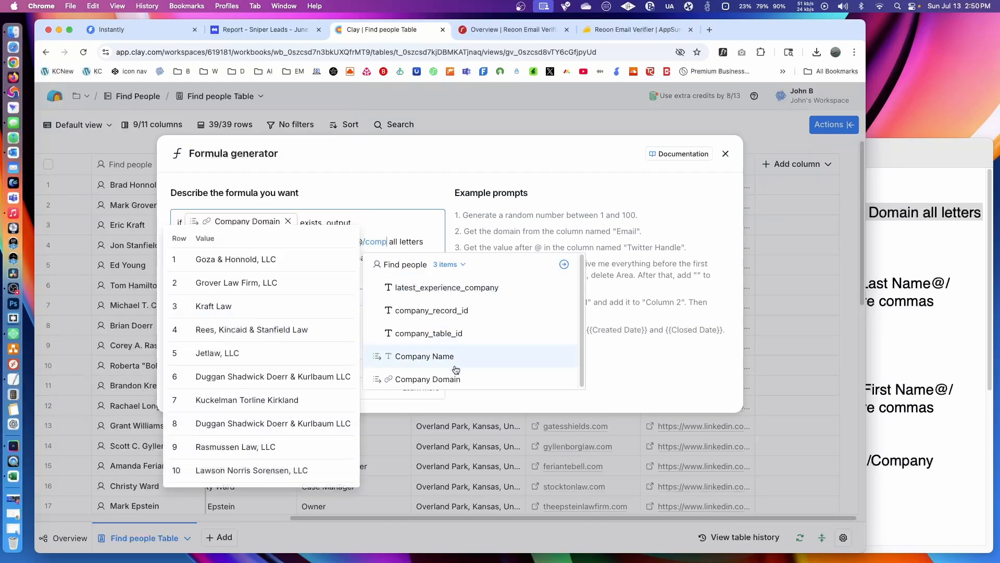
pyautogui.click(424, 379)
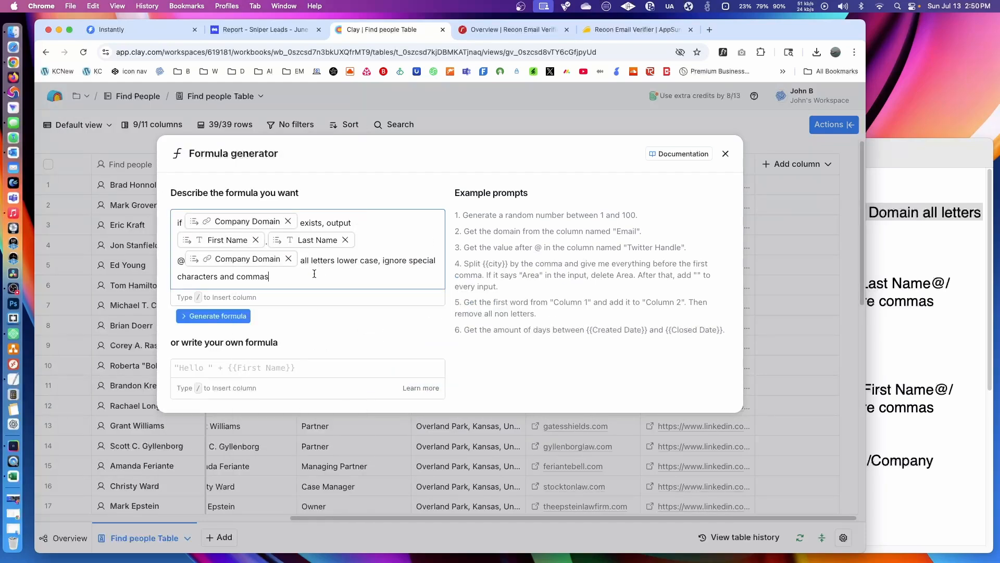
# - Generate the email formula from the description, accept its sample outputs as correct, and save it as a new column
pyautogui.moveTo(247, 223)
pyautogui.click(239, 316)
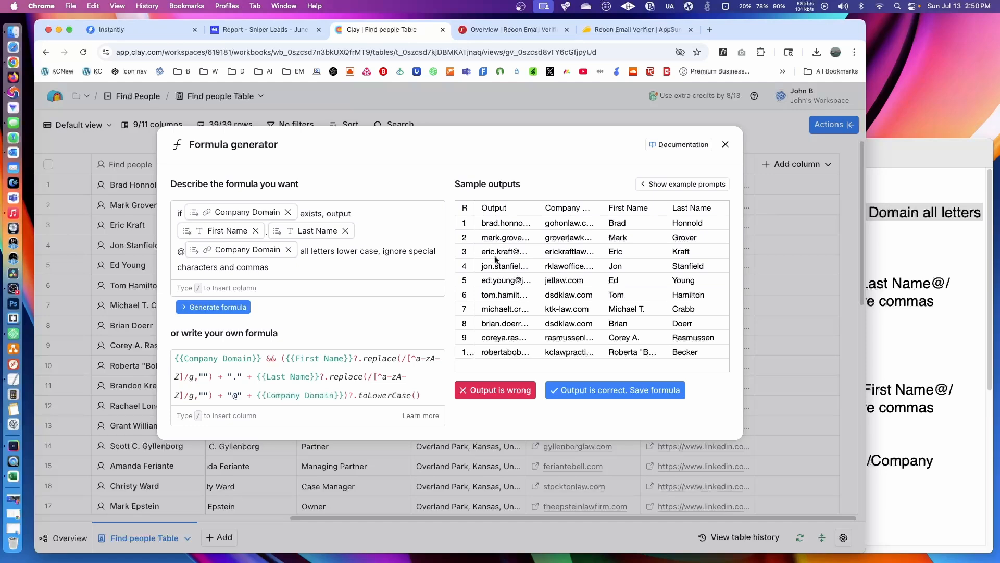
pyautogui.click(577, 389)
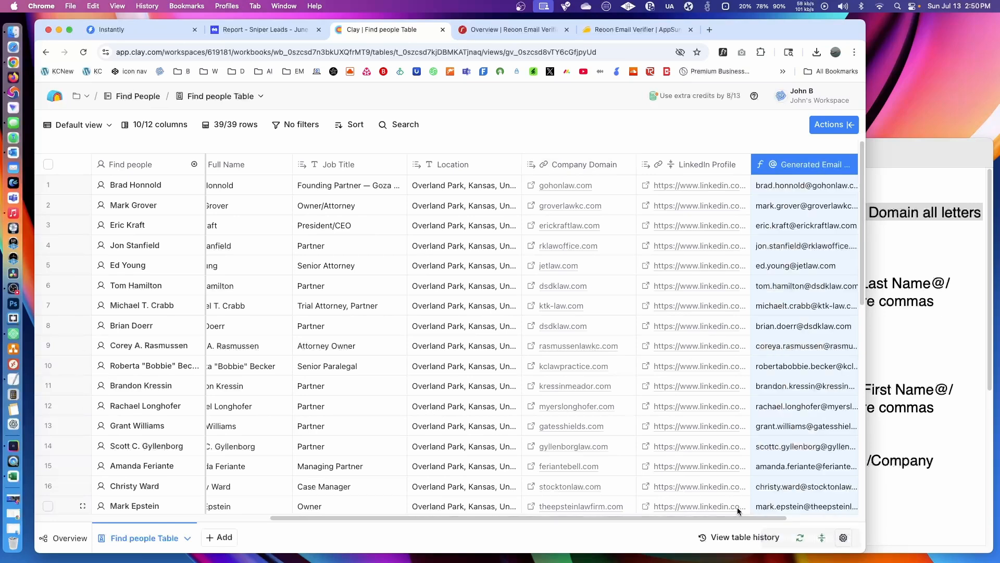
pyautogui.moveTo(766, 518); pyautogui.dragTo(837, 517)
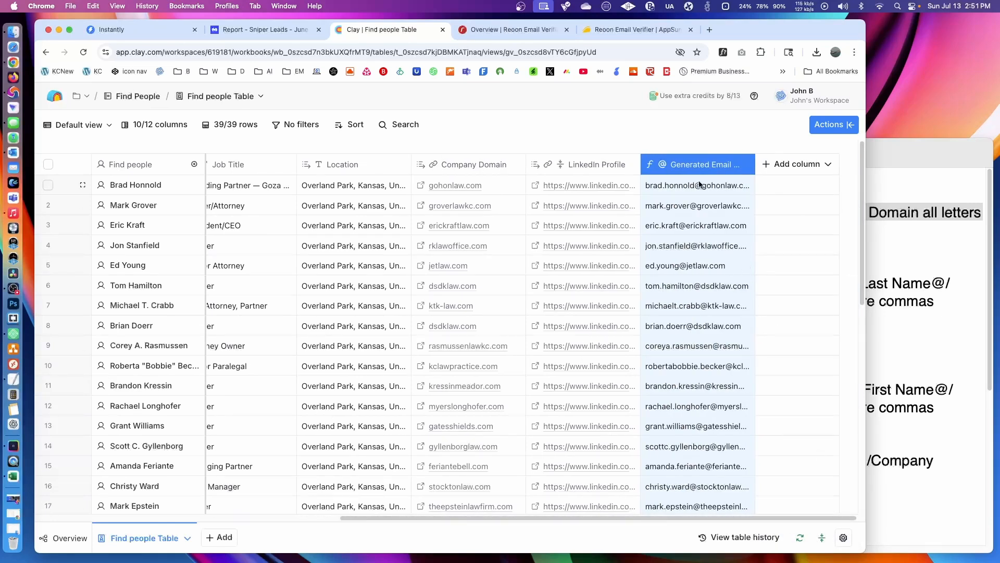
pyautogui.click(693, 138)
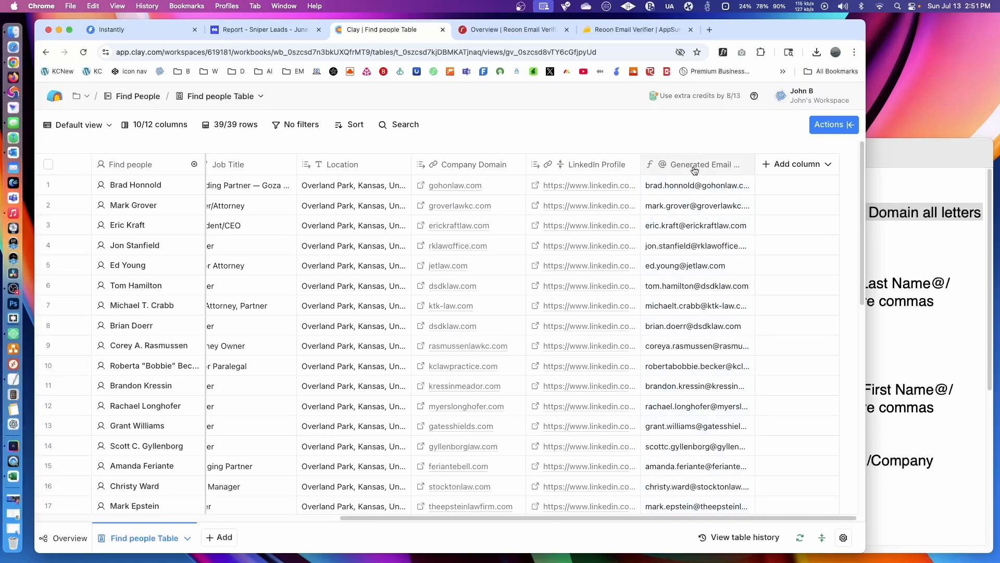
# - Review the Reoon Email Verifier credit overview and its AppSumo offer, and return to the Clay table without adding an enrichment
pyautogui.click(792, 165)
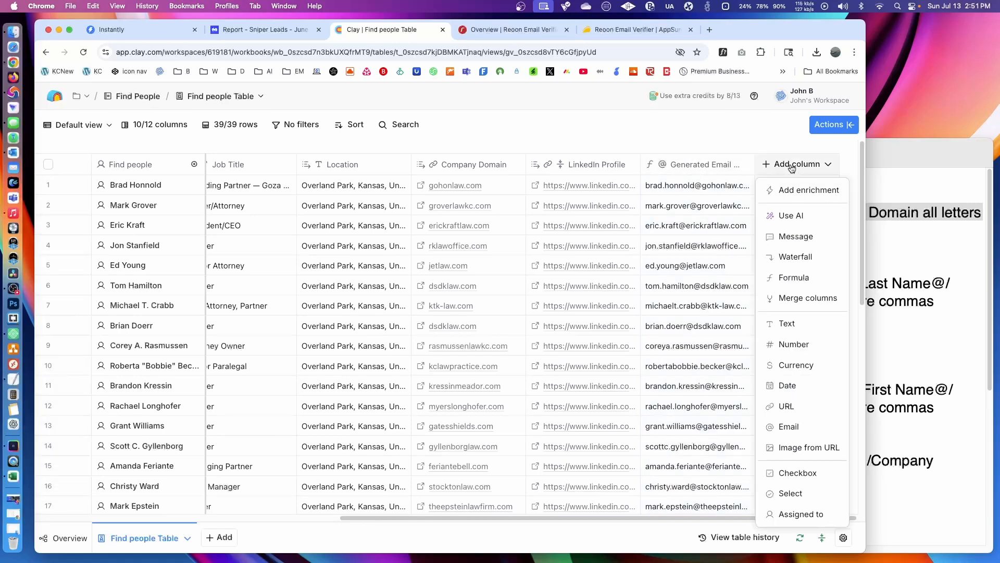
pyautogui.click(823, 194)
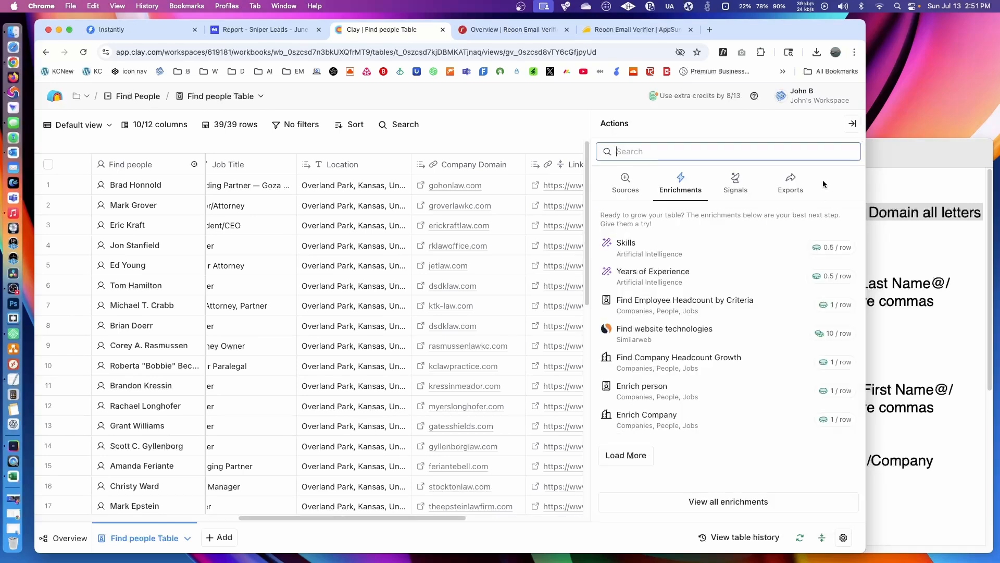
pyautogui.click(516, 31)
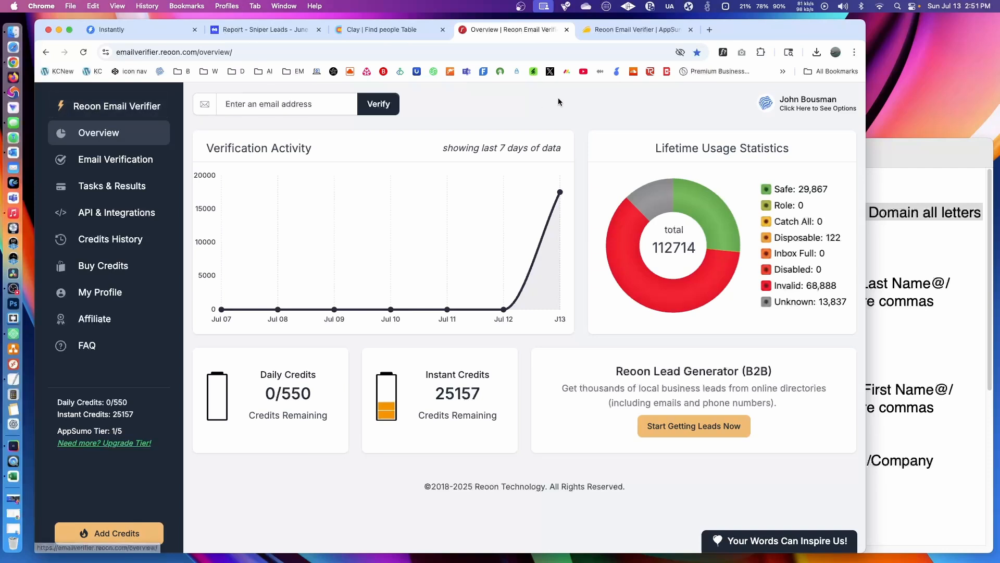
pyautogui.click(622, 30)
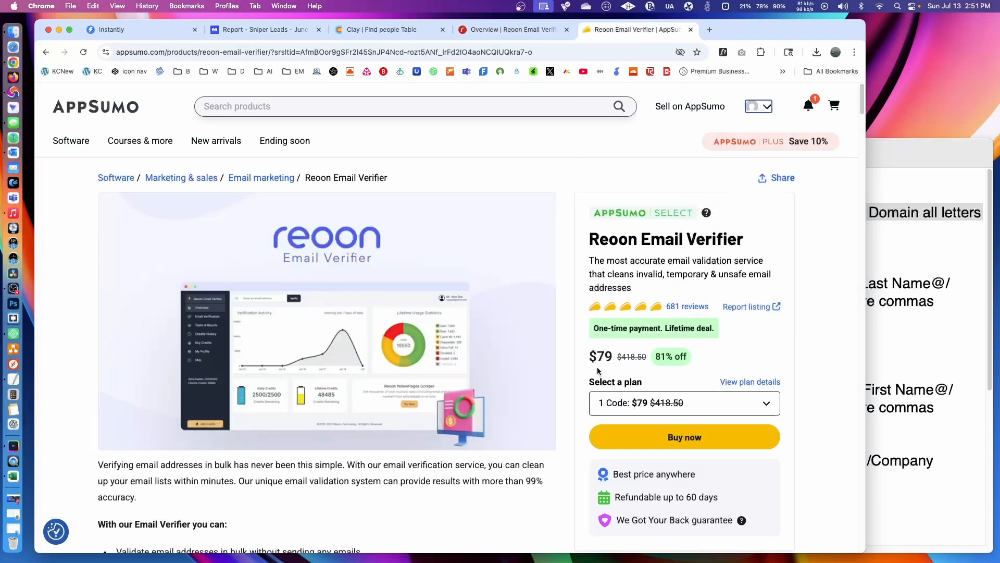
pyautogui.click(510, 31)
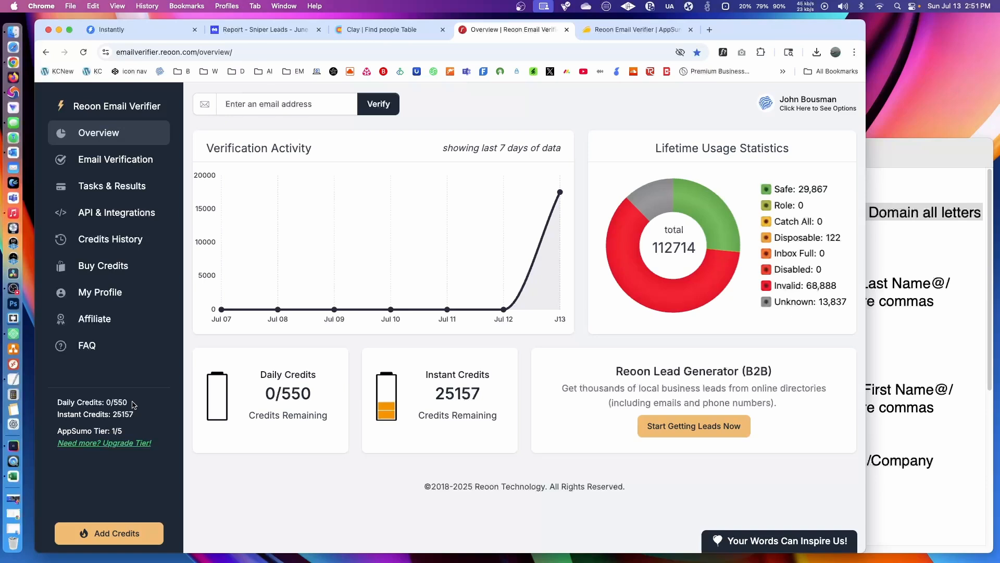
pyautogui.click(399, 31)
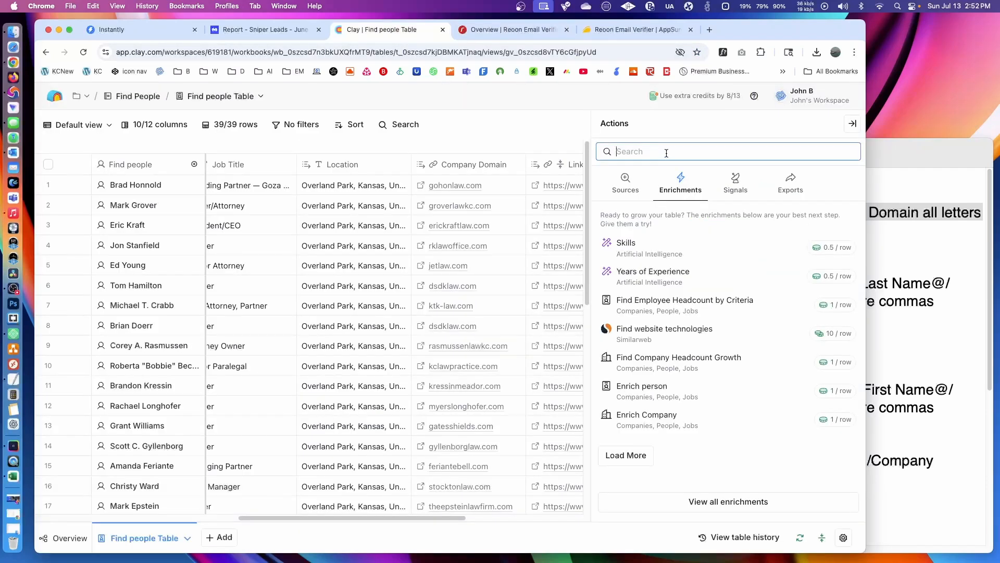
pyautogui.click(626, 125)
pyautogui.click(853, 124)
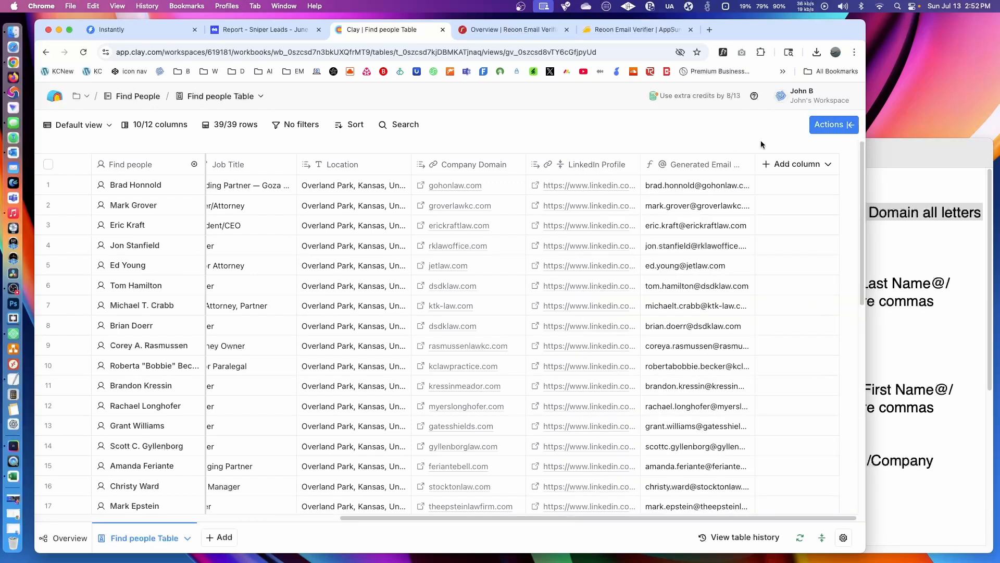
# - Add an HTTP API enrichment to the people table, finding it with the search term "http"
pyautogui.click(795, 164)
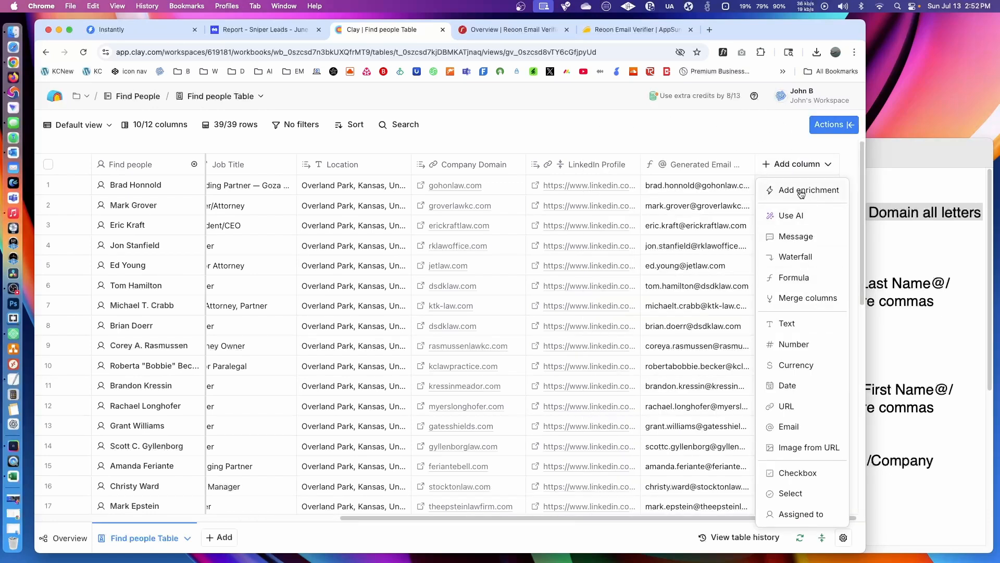
pyautogui.click(810, 190)
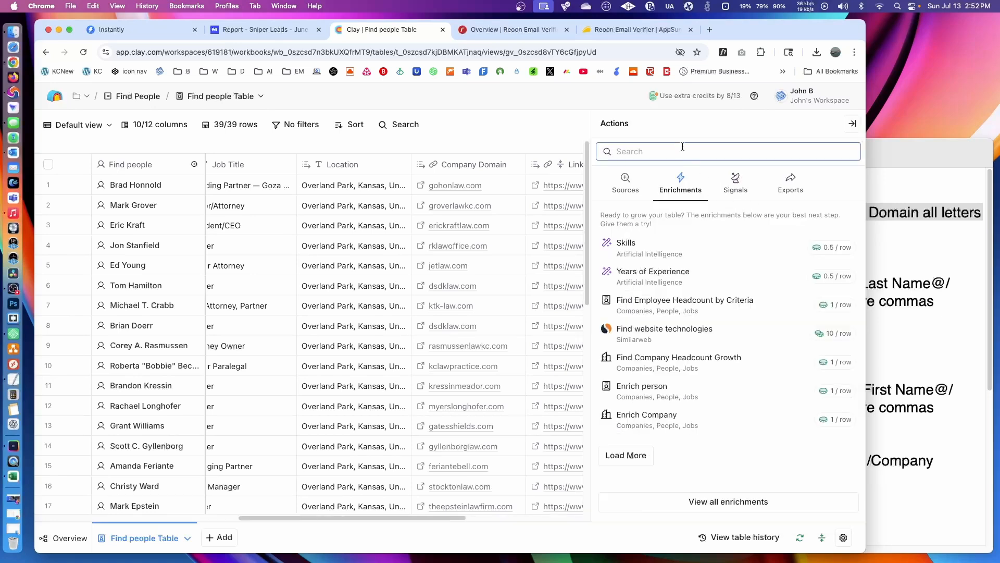
pyautogui.write('http')
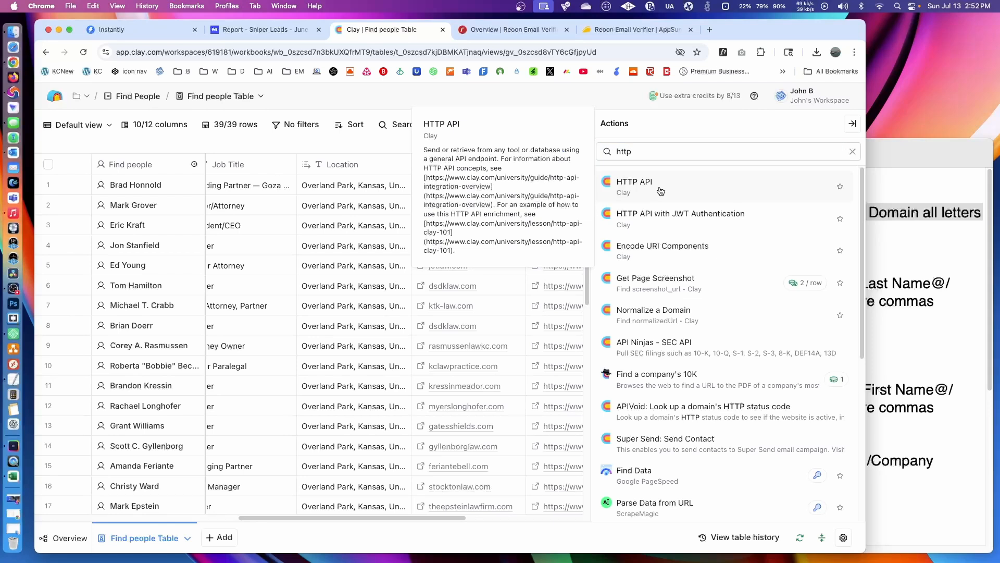
pyautogui.click(661, 191)
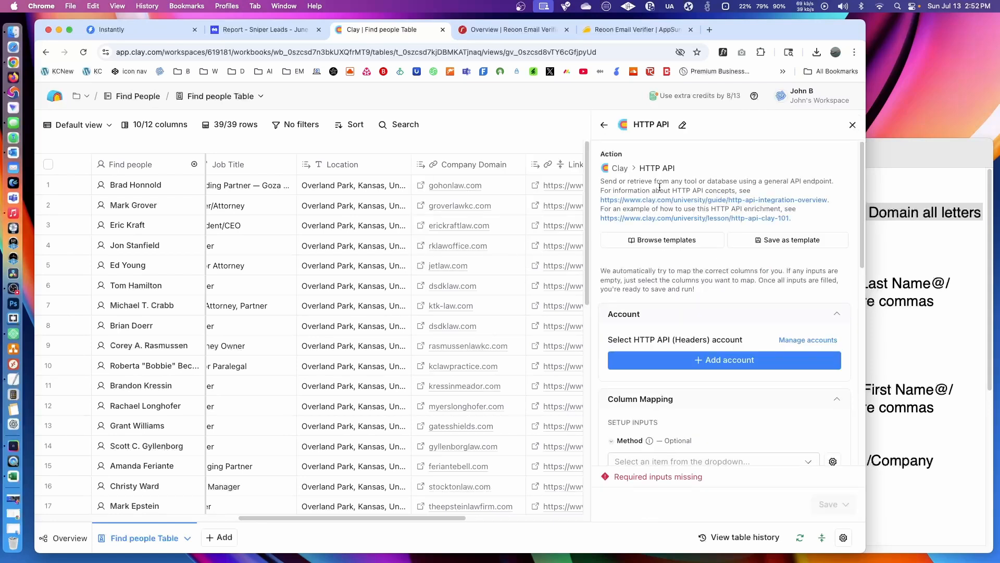
# - Open the Reoon Email template for the HTTP API enrichment, finding it with the search term "re"
pyautogui.click(661, 242)
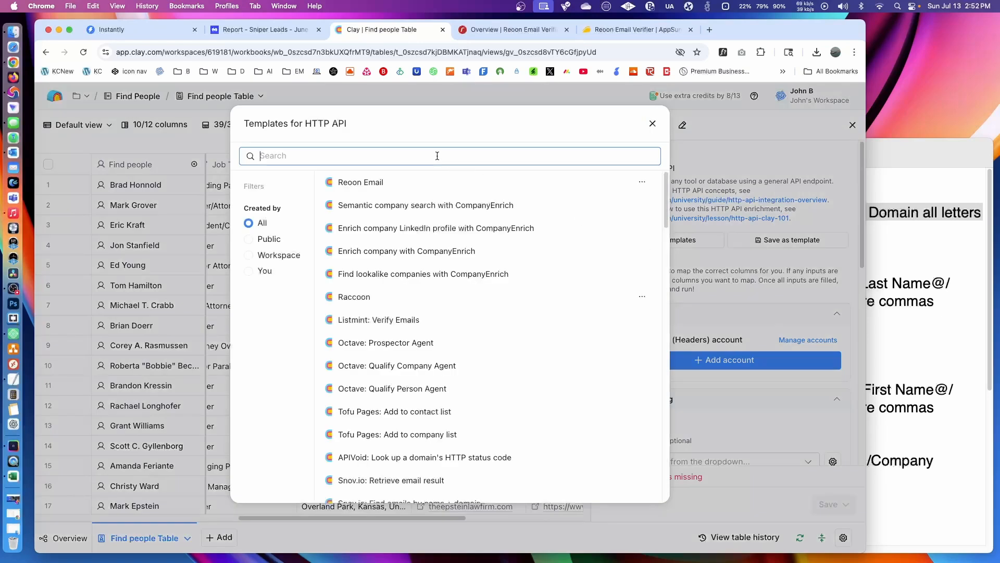
pyautogui.write('re')
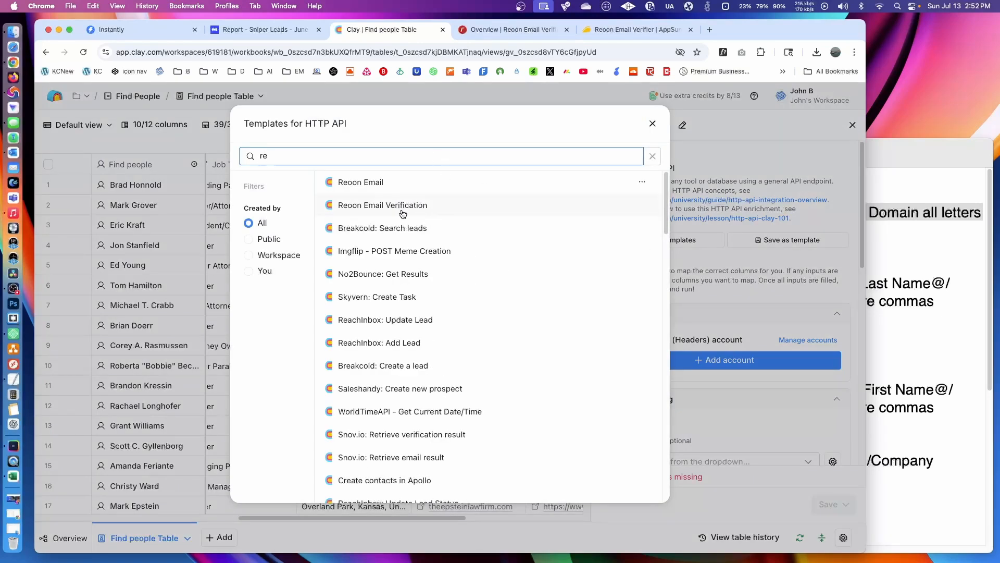
pyautogui.moveTo(369, 210)
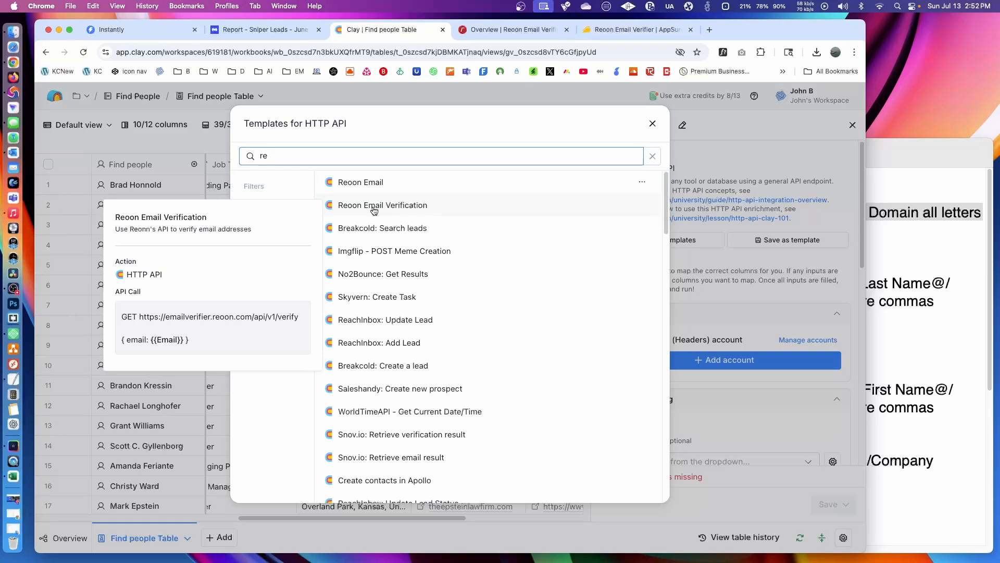
pyautogui.click(399, 185)
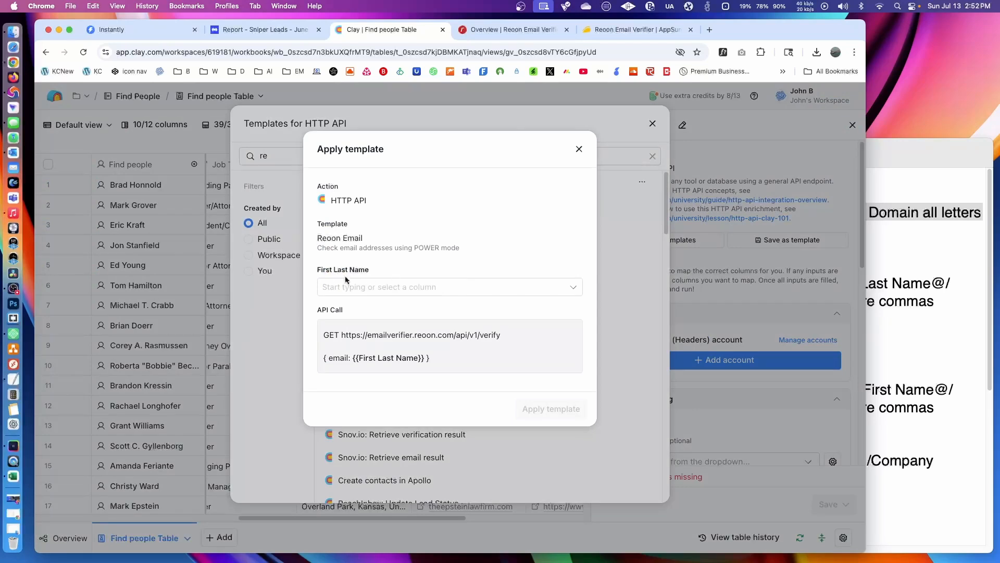
# - Apply the template with Generated Email Address as its First Last Name input, and save and run the enrichment on all 39 rows in the view
pyautogui.click(424, 287)
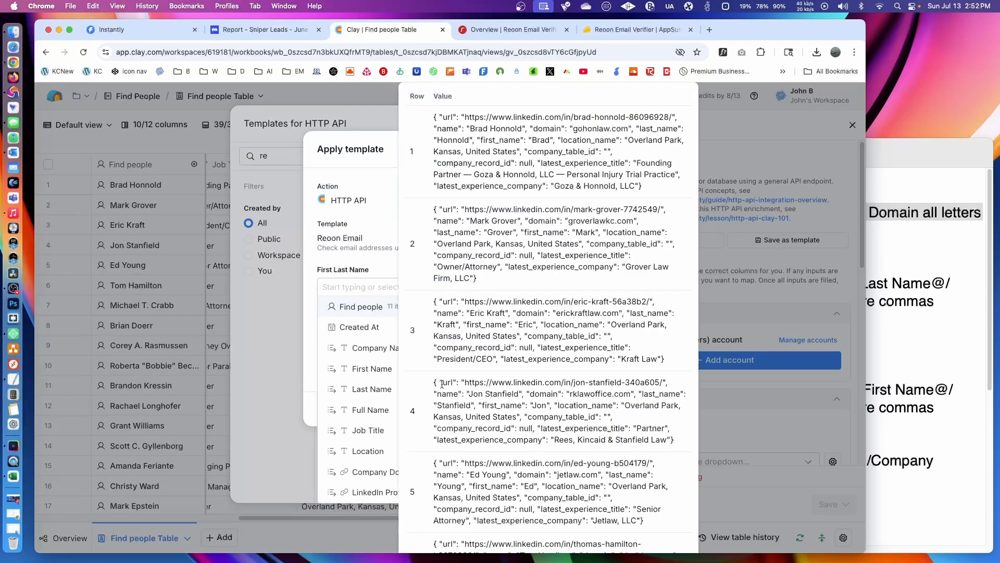
pyautogui.scroll(-1, 386, 386)
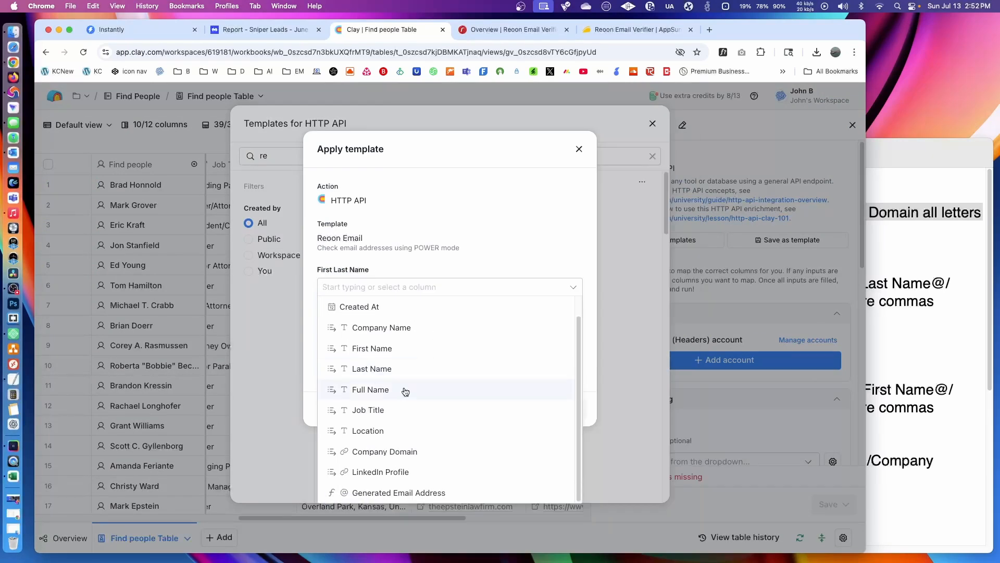
pyautogui.click(443, 495)
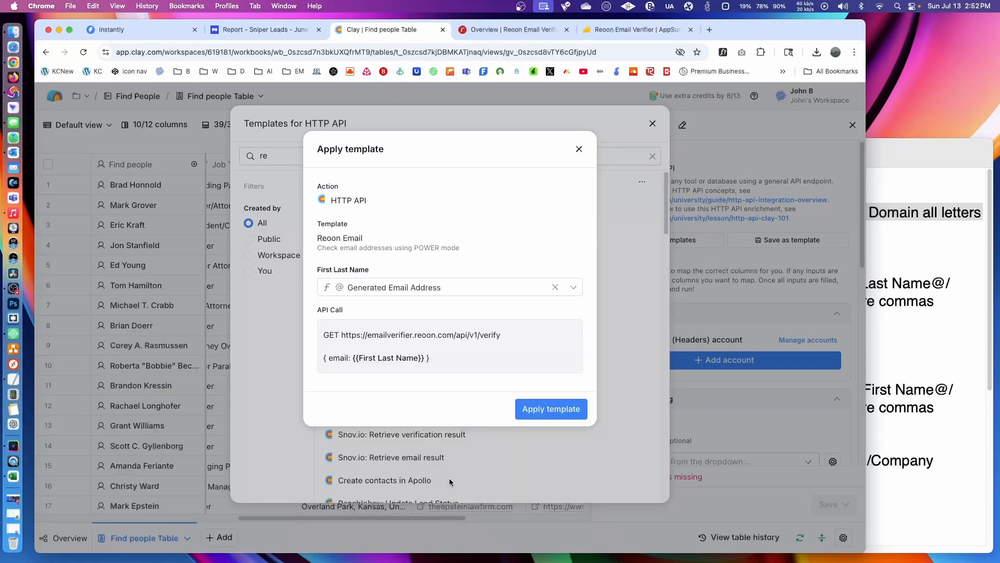
pyautogui.click(556, 409)
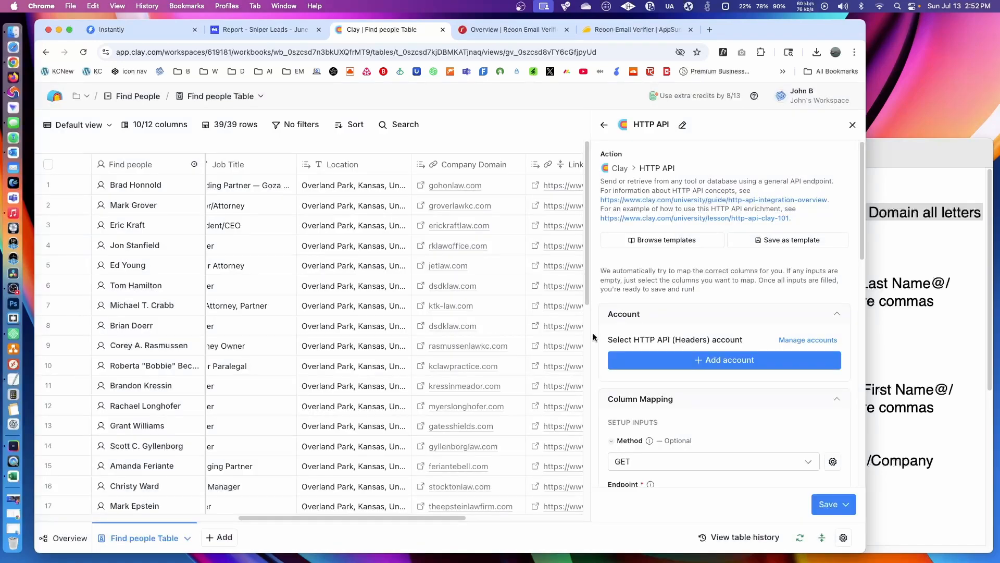
pyautogui.click(829, 511)
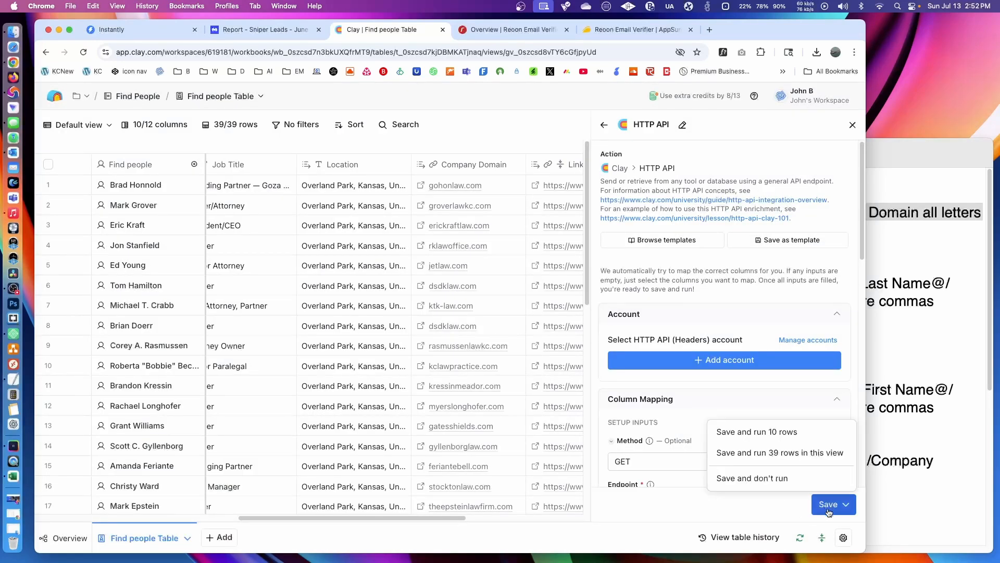
pyautogui.click(780, 452)
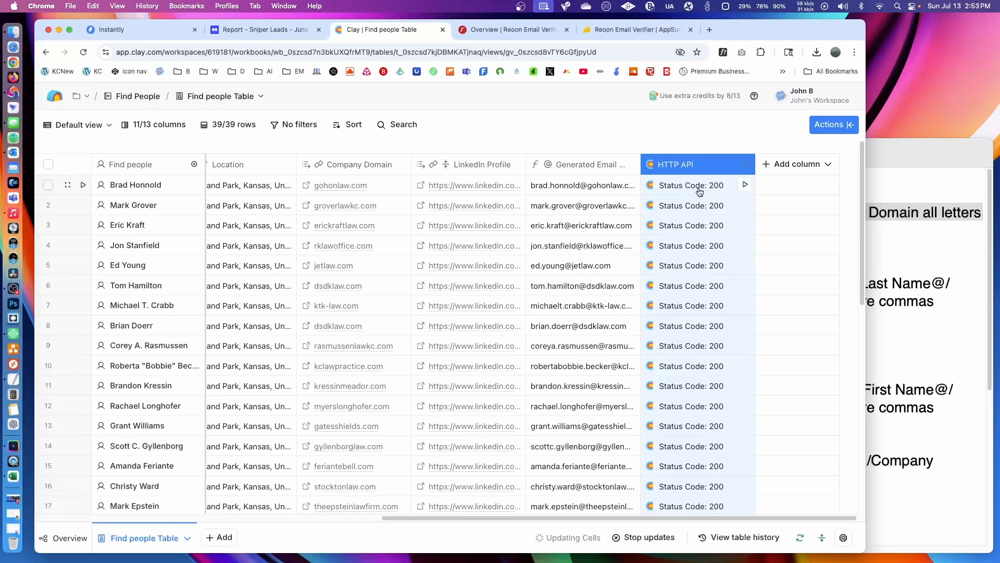
# - Add the Status field from the first row's HTTP API result as a new column named Status 1
pyautogui.click(666, 188)
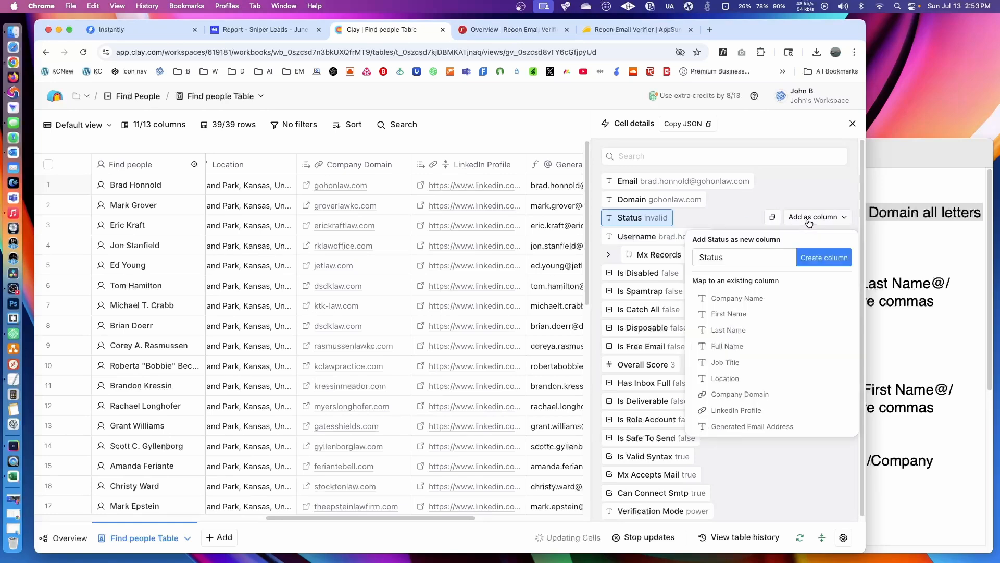
pyautogui.click(742, 255)
pyautogui.write('1')
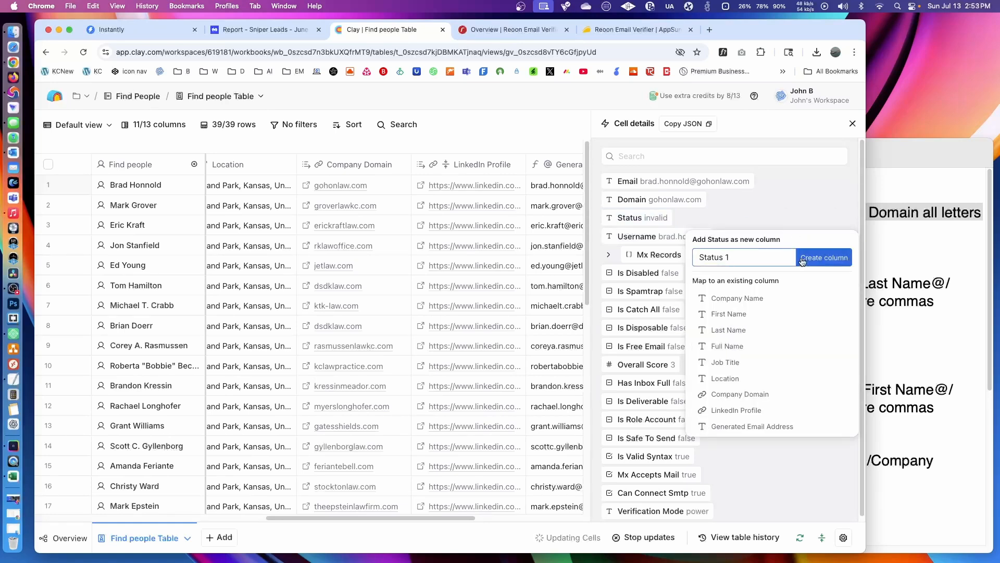
pyautogui.click(823, 258)
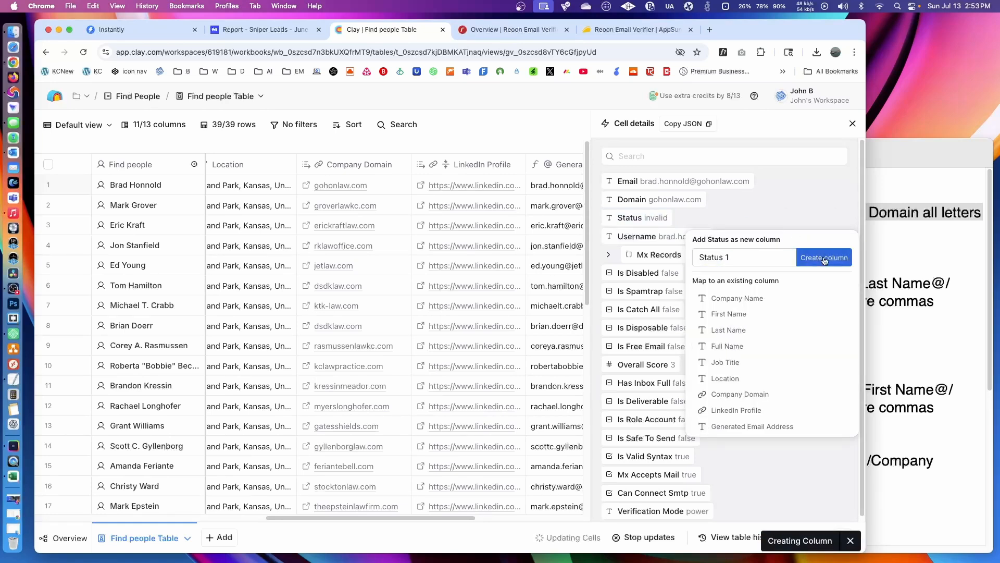
pyautogui.click(852, 123)
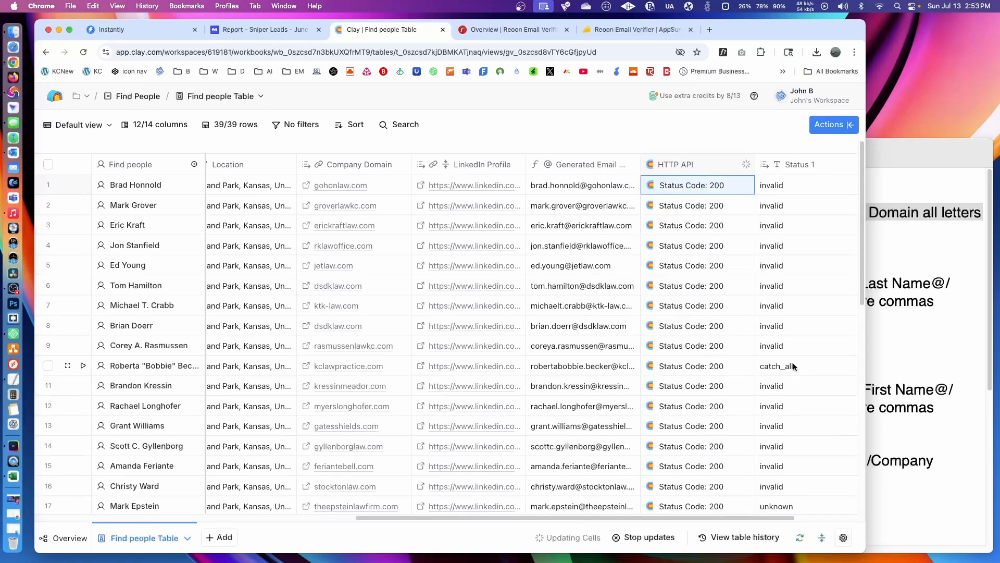
# - Review the Status 1 verification results down to the last row, and reload the table page
pyautogui.scroll(-5, 788, 404)
pyautogui.scroll(-10, 789, 404)
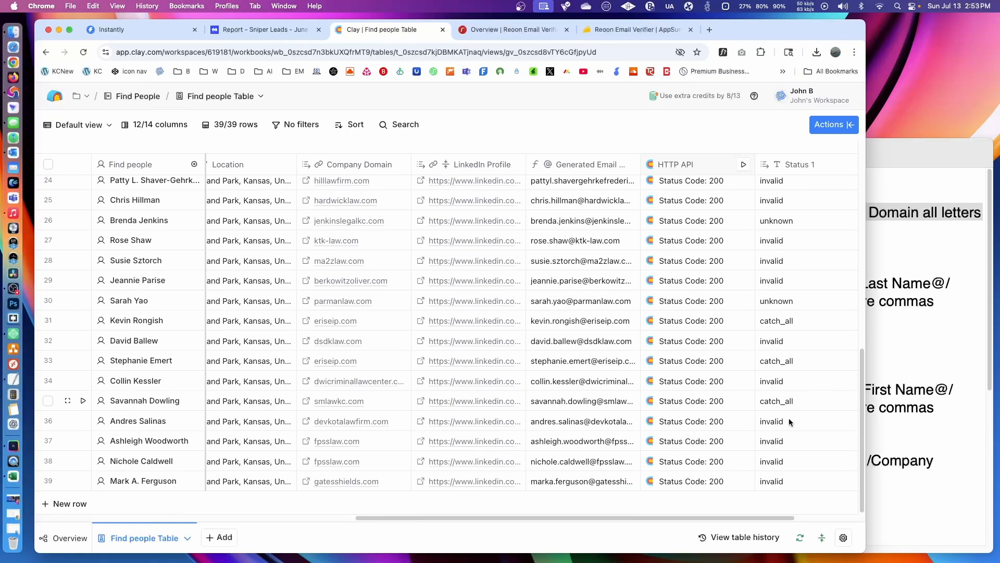
pyautogui.moveTo(762, 517); pyautogui.dragTo(841, 519)
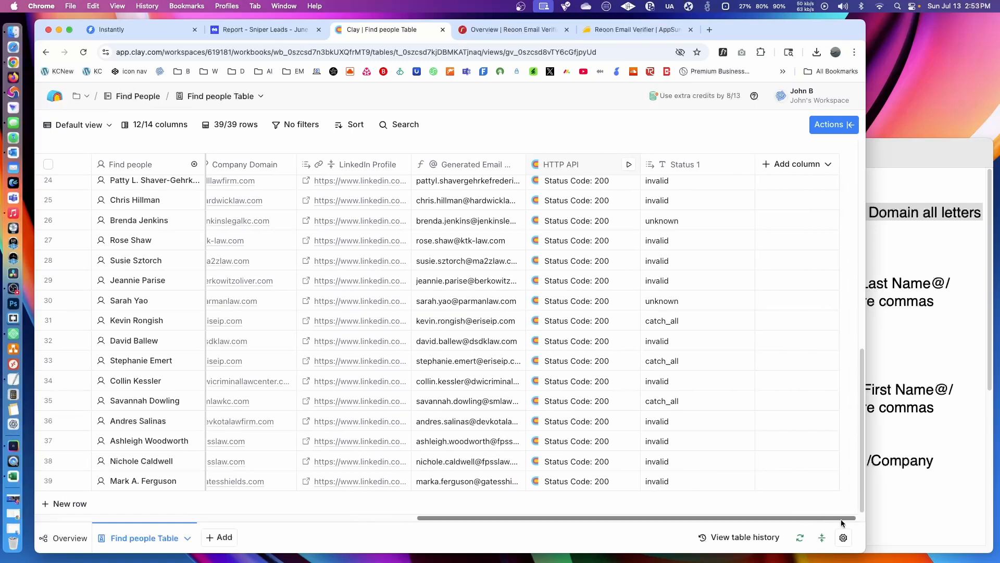
pyautogui.scroll(10, 729, 402)
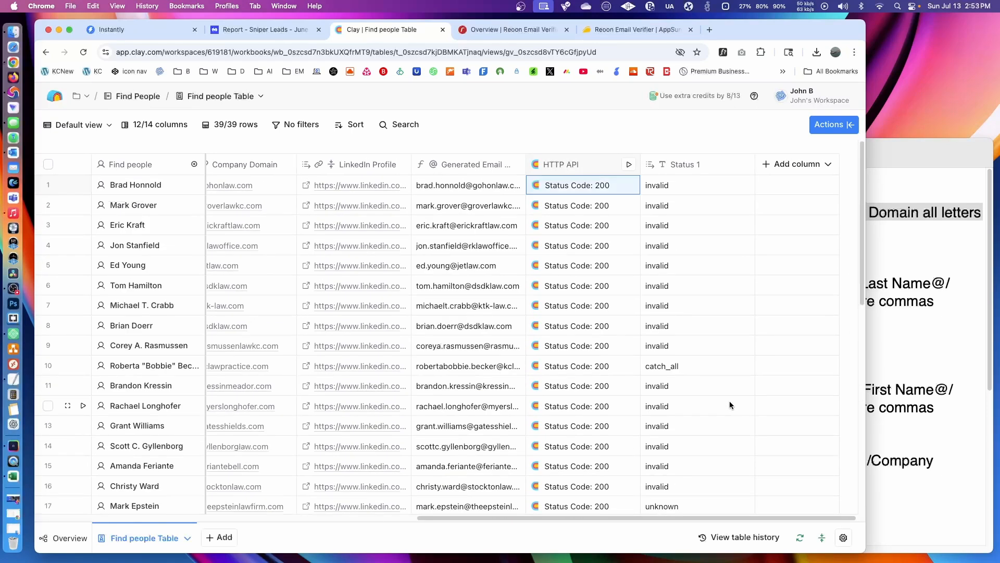
pyautogui.click(904, 242)
pyautogui.click(472, 101)
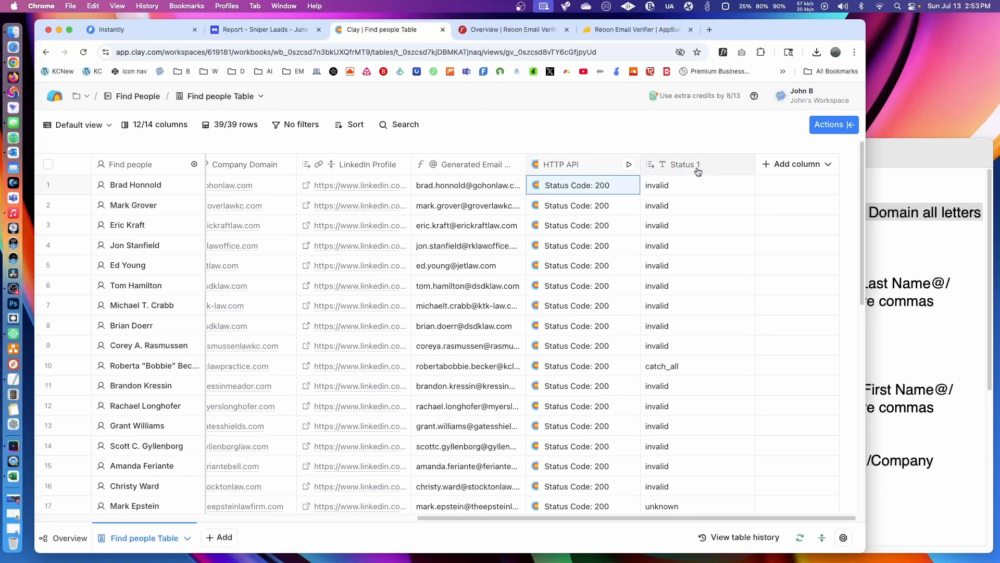
pyautogui.click(83, 52)
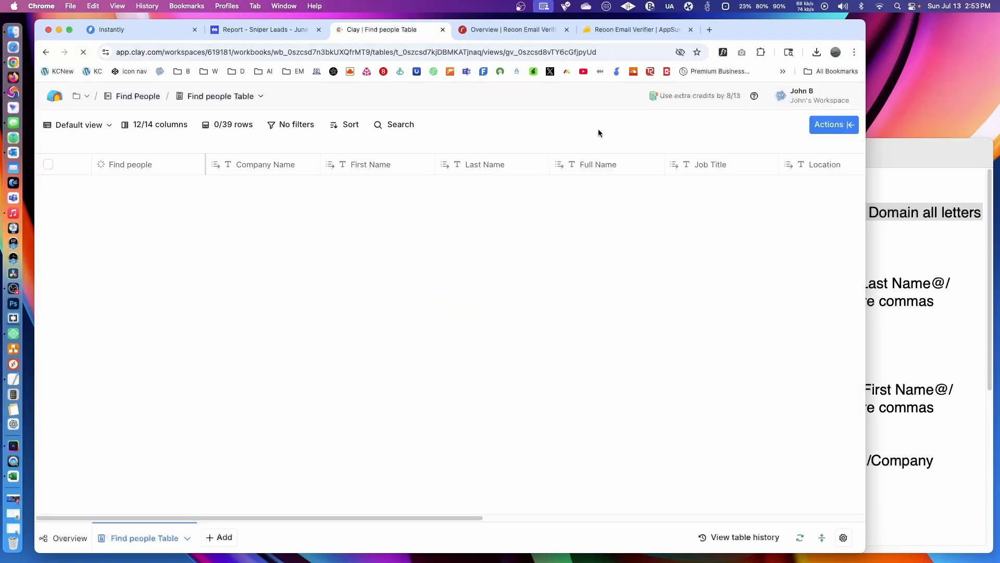
pyautogui.click(699, 518)
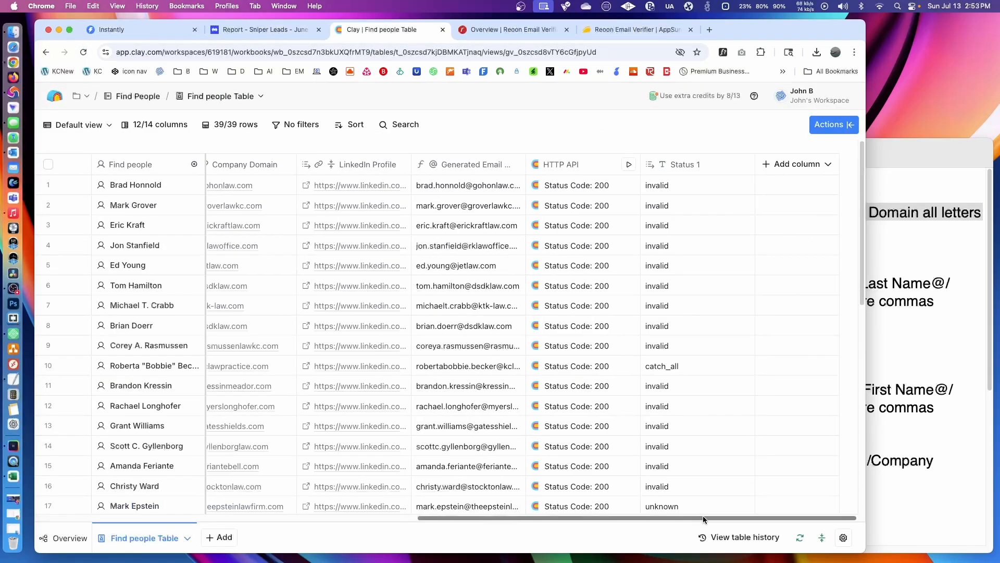
# - Copy the first search's safe-email formula description, which uses Status 1, from the Clay Commands notes in TextEdit and return to the Clay table
pyautogui.click(911, 250)
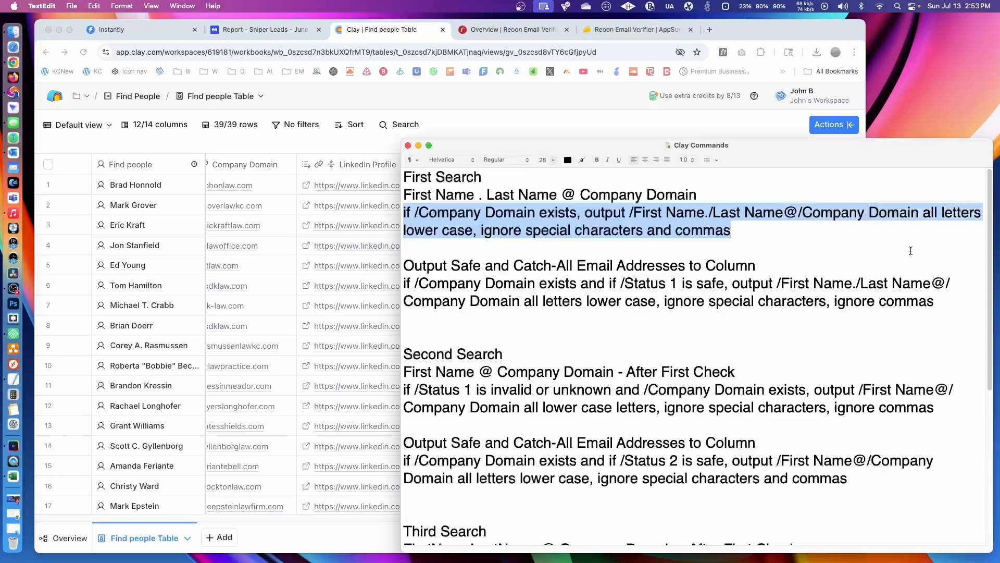
pyautogui.click(671, 289)
pyautogui.moveTo(935, 302); pyautogui.dragTo(404, 283)
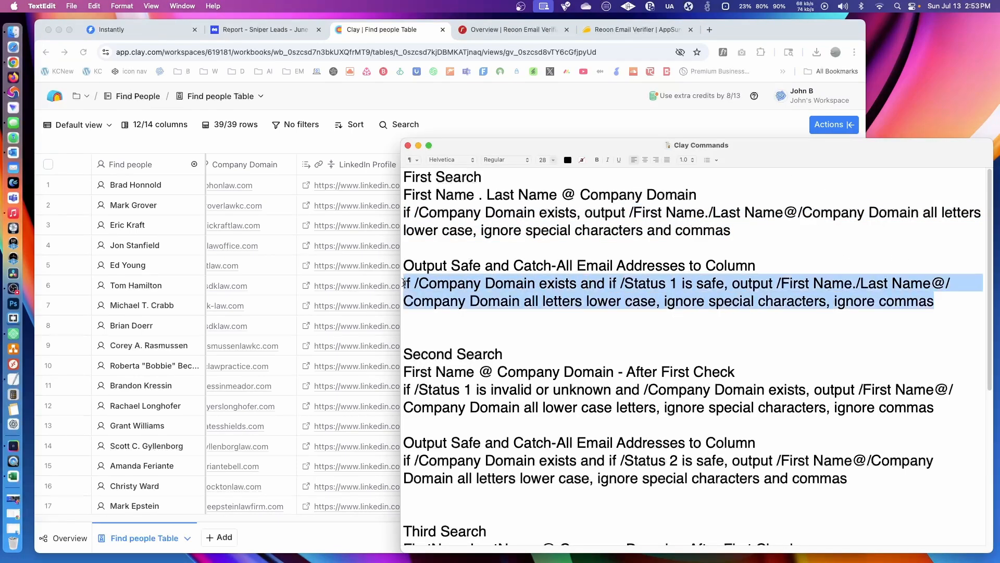
pyautogui.rightClick(631, 284)
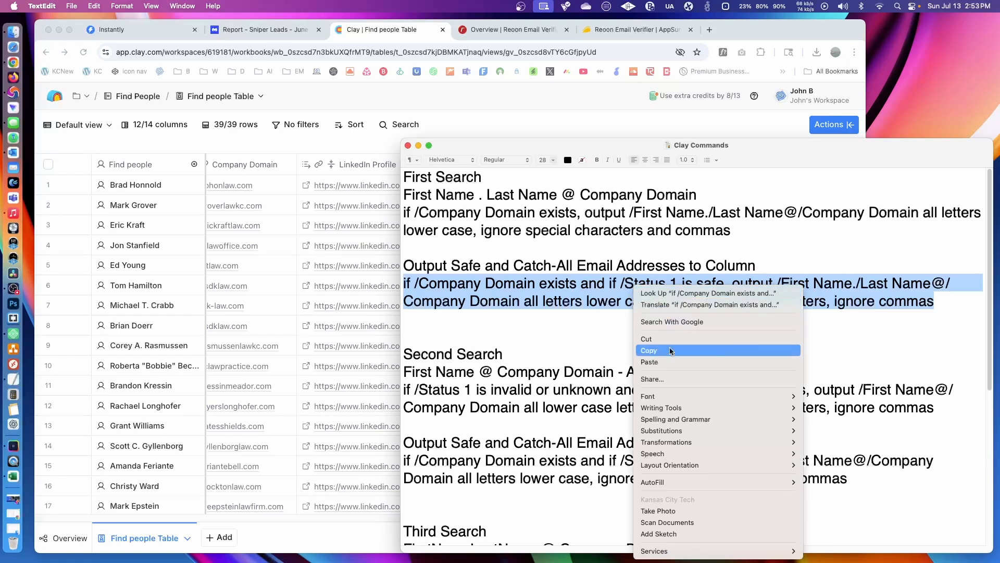
pyautogui.click(671, 351)
pyautogui.click(604, 122)
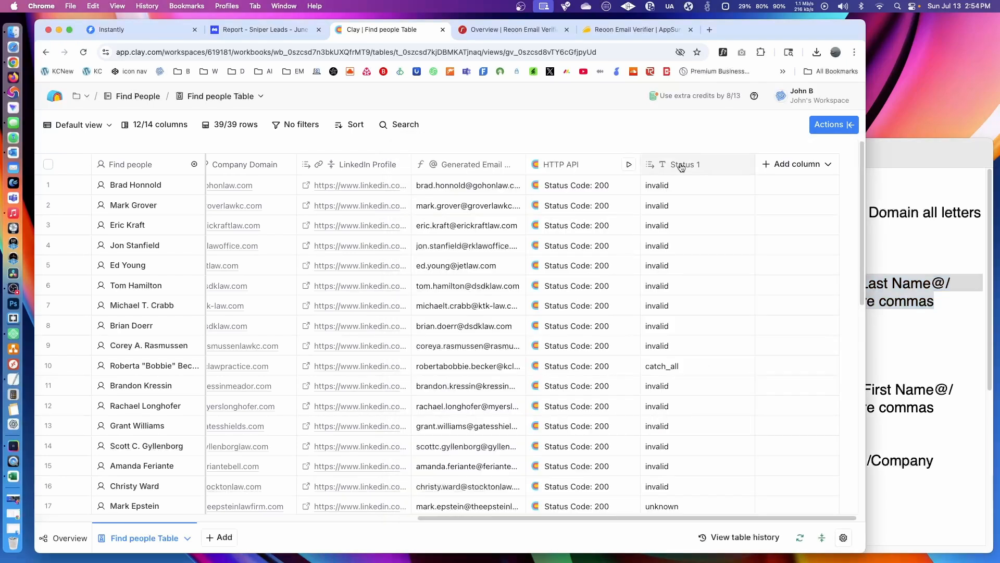
# - Start a new formula column and paste the copied text as the description of the formula
pyautogui.click(795, 166)
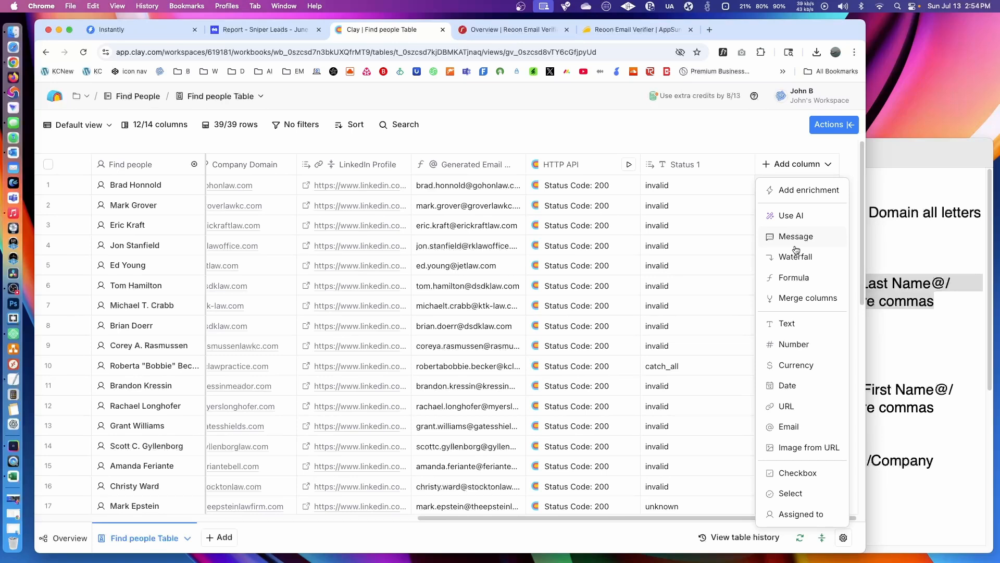
pyautogui.click(793, 278)
pyautogui.click(305, 232)
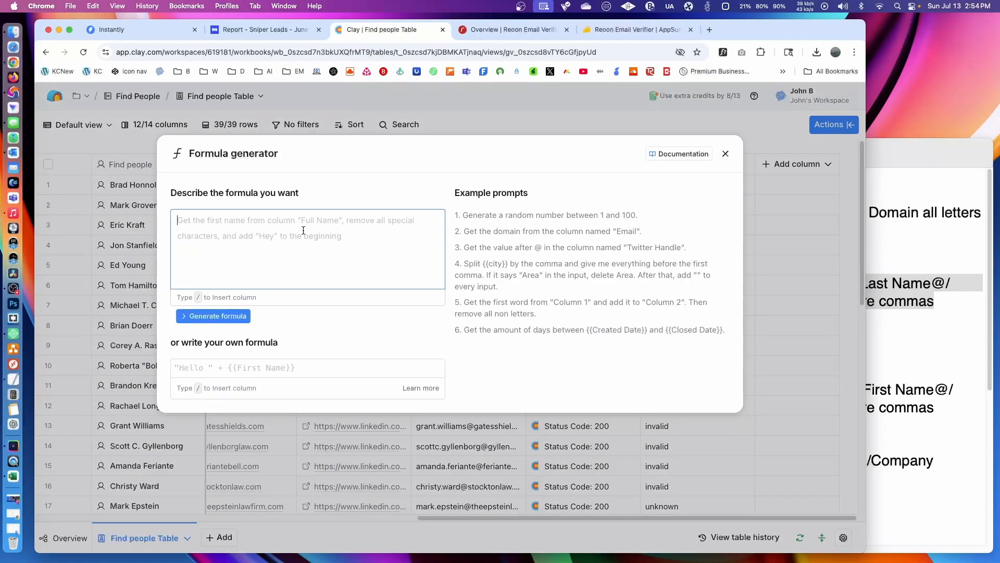
pyautogui.press('super+v')
# - Replace the /Company Domain placeholder after "if" and the /Status 1 placeholder with the Company Domain and Status 1 column references
pyautogui.moveTo(256, 219); pyautogui.dragTo(193, 222)
pyautogui.write('/comp')
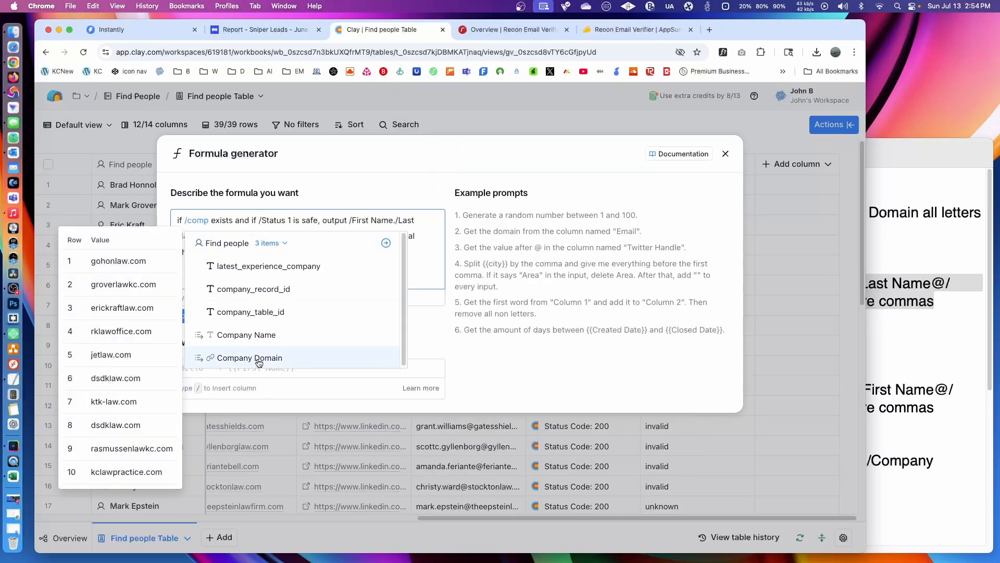
pyautogui.click(257, 359)
pyautogui.moveTo(347, 223); pyautogui.dragTo(381, 224)
pyautogui.write('/status')
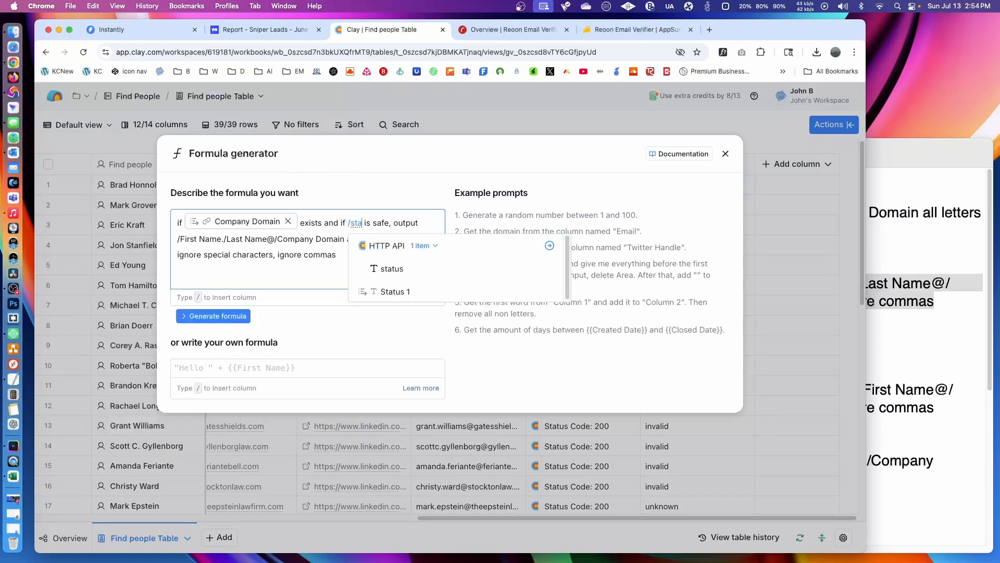
pyautogui.click(406, 291)
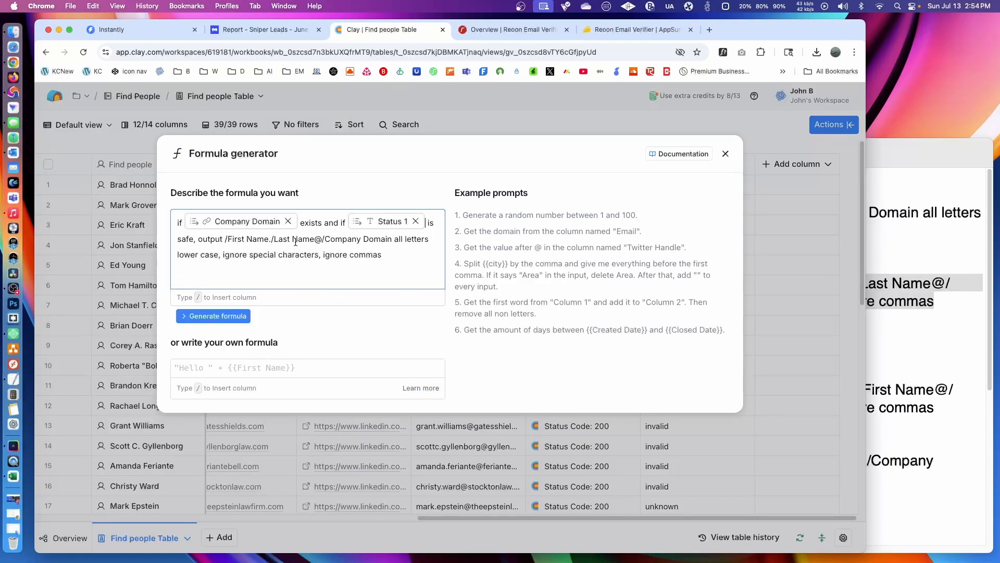
# - Replace the /First Name placeholder in the formula description with the First Name column reference
pyautogui.moveTo(225, 238); pyautogui.dragTo(267, 238)
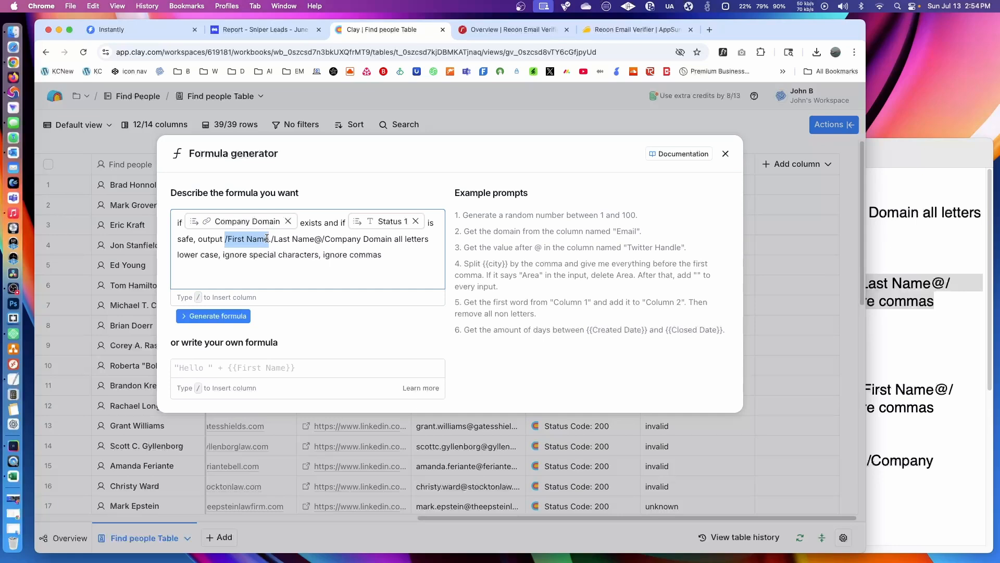
pyautogui.click(914, 316)
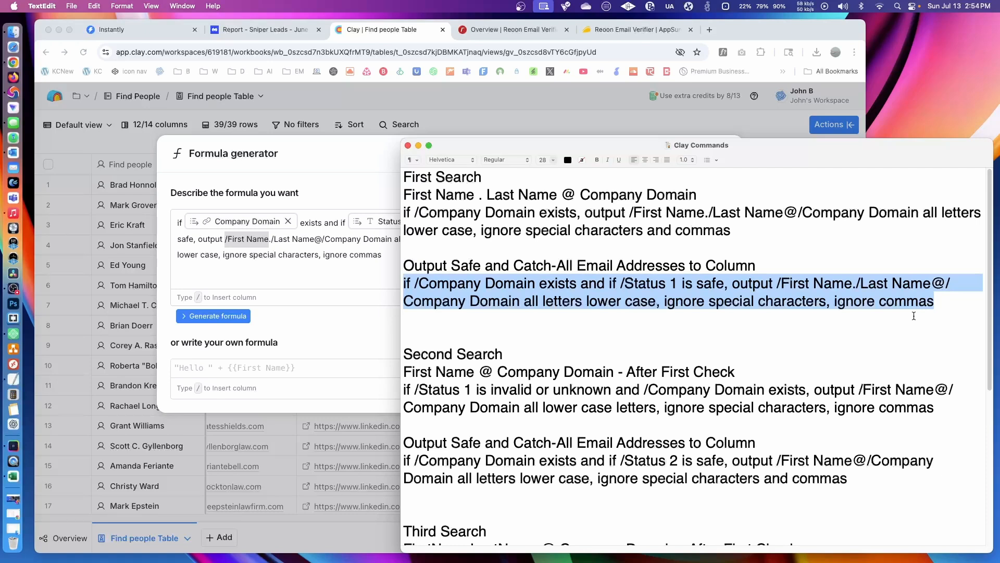
pyautogui.click(276, 261)
pyautogui.click(267, 238)
pyautogui.moveTo(269, 238); pyautogui.dragTo(226, 239)
pyautogui.write('/first')
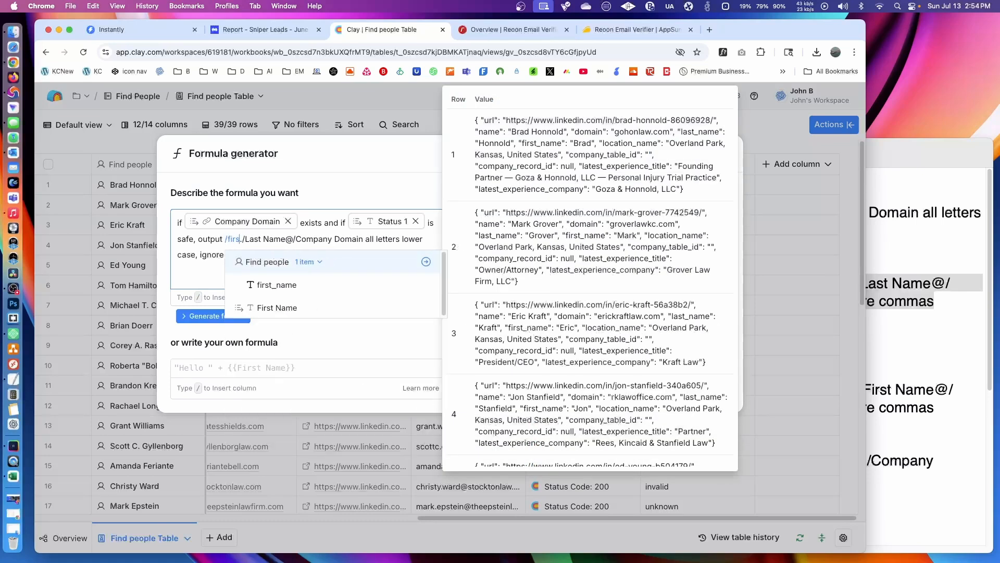
pyautogui.click(283, 312)
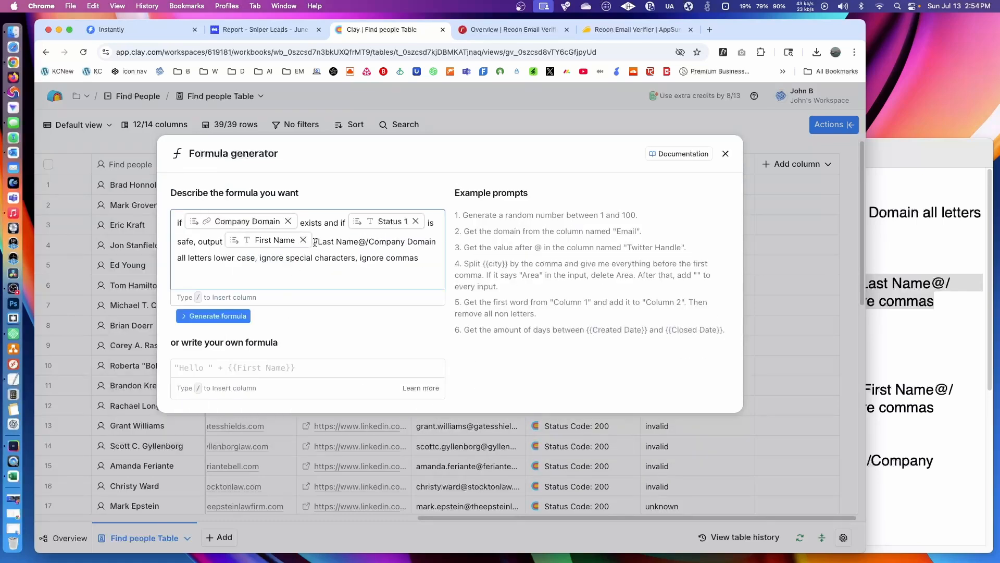
# - Replace the /Last Name placeholder before the @ sign with the Last Name column reference
pyautogui.moveTo(315, 242); pyautogui.dragTo(358, 242)
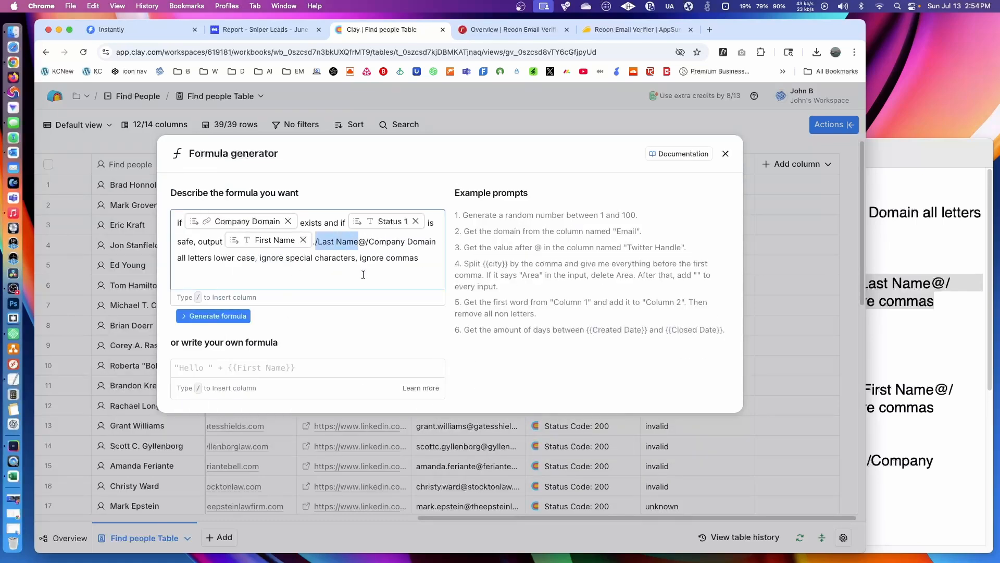
pyautogui.write('/last')
pyautogui.click(368, 307)
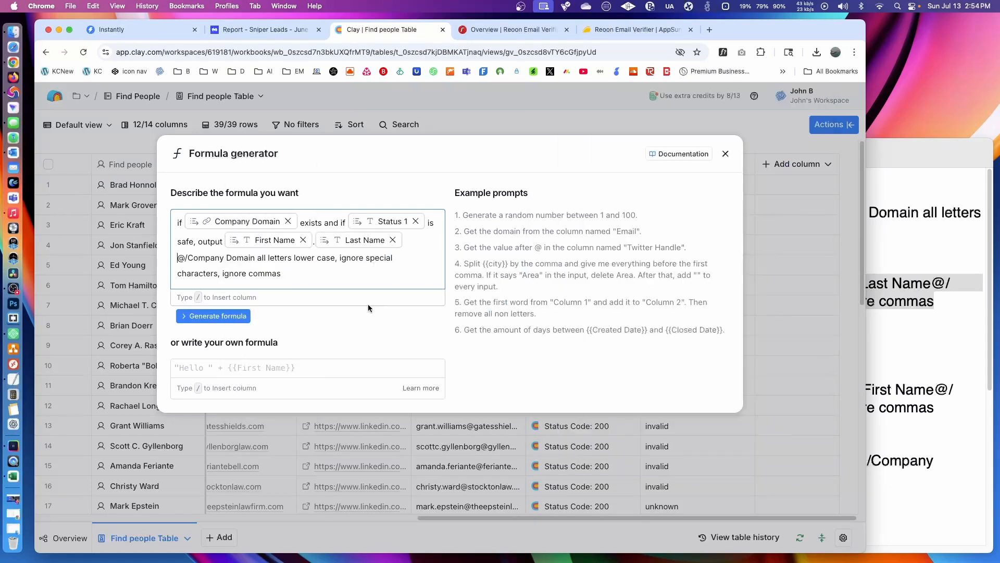
# - Replace the /Company Domain placeholder after the @ sign with the Company Domain column reference, and generate and save the formula
pyautogui.moveTo(255, 257); pyautogui.dragTo(186, 259)
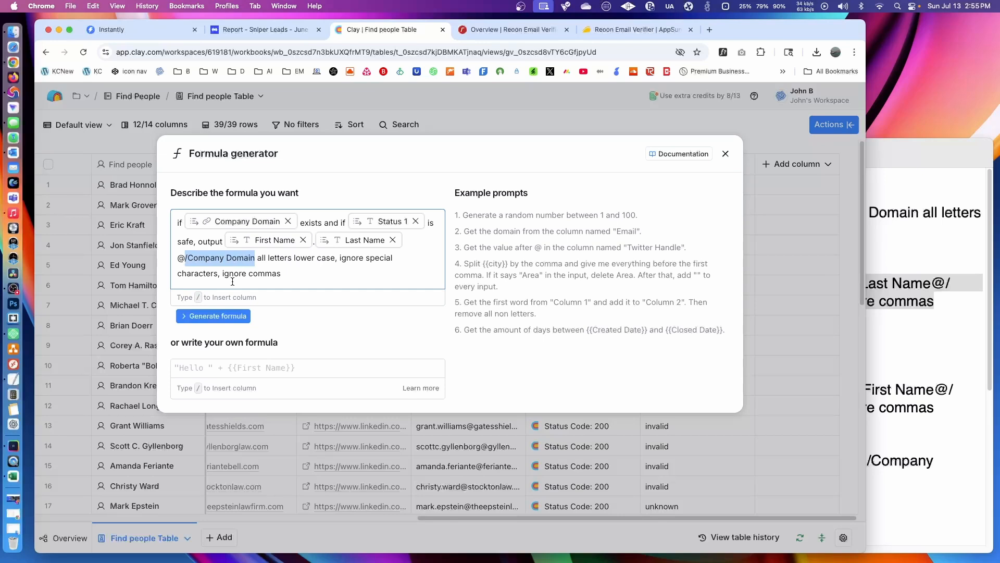
pyautogui.write('/comp')
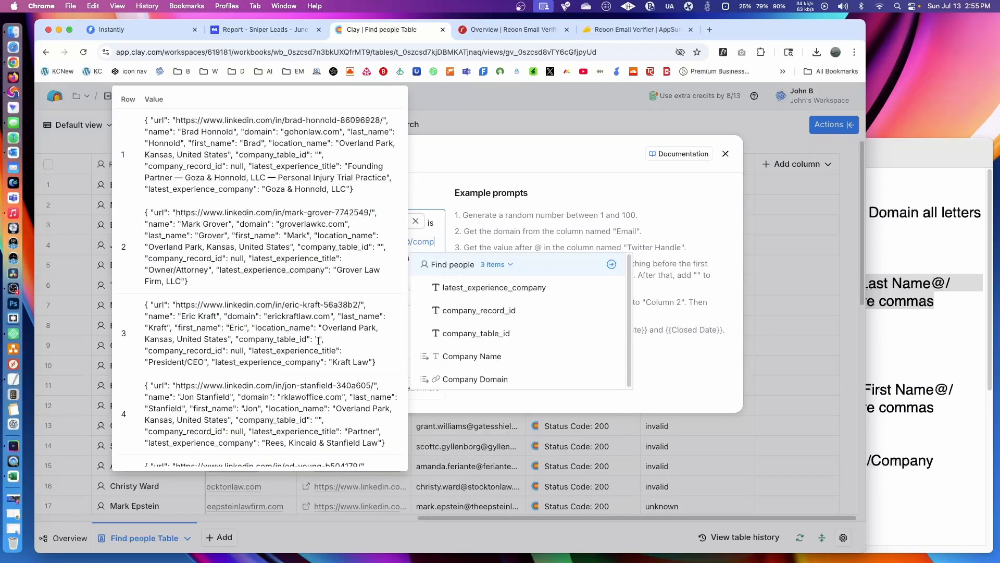
pyautogui.click(475, 379)
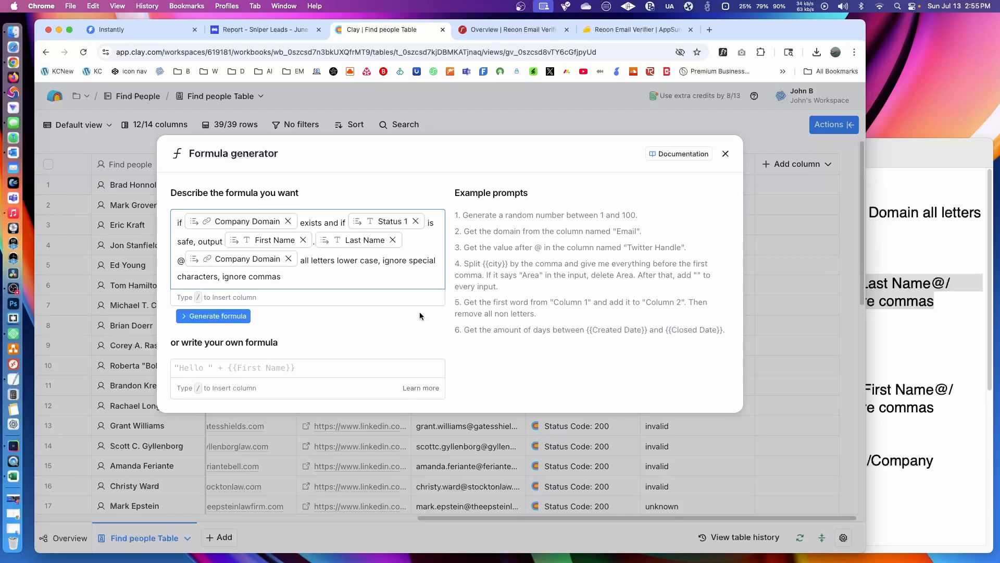
pyautogui.click(230, 316)
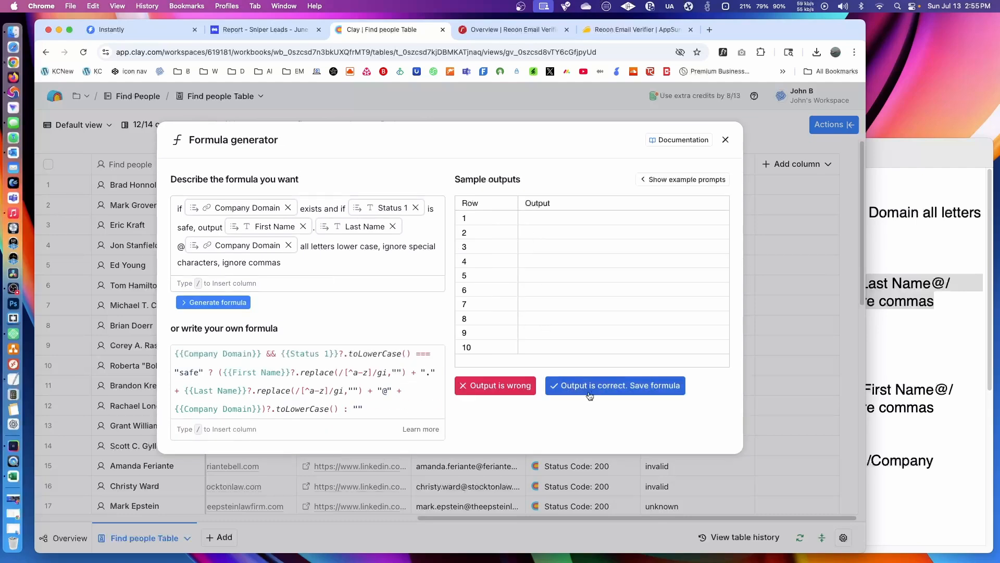
pyautogui.click(628, 386)
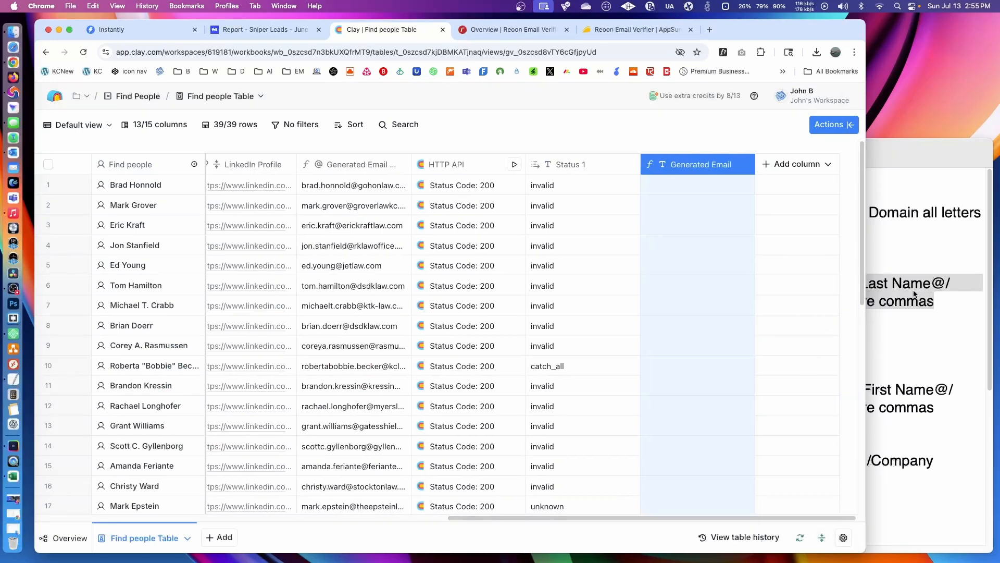
# - Copy the Second Search prompt starting with "if /Status 1 is invalid or unknown" from the Clay Commands document in TextEdit
pyautogui.click(917, 295)
pyautogui.moveTo(938, 410); pyautogui.dragTo(401, 390)
pyautogui.rightClick(485, 396)
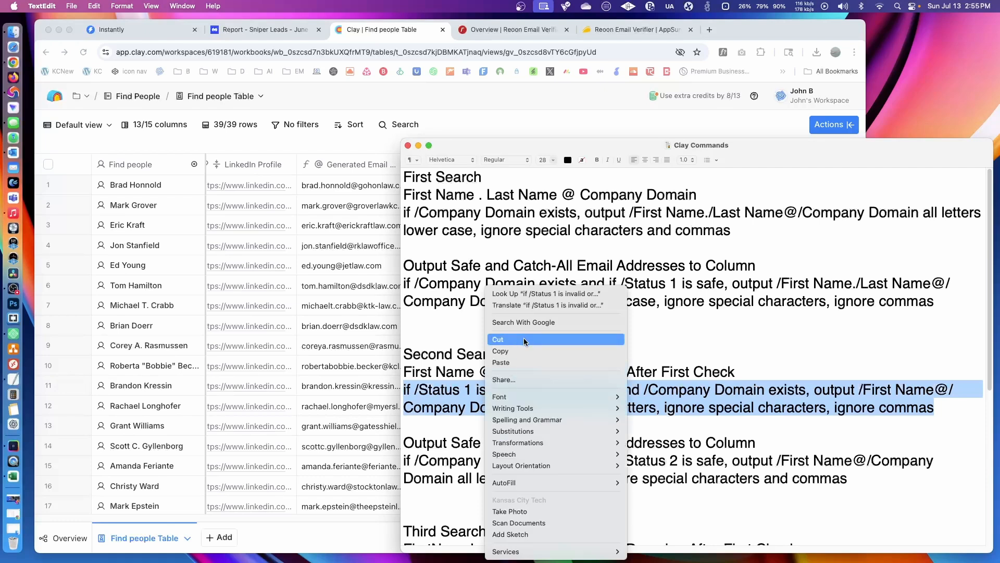
pyautogui.click(500, 351)
# - Back in Clay, start another formula column and paste the copied prompt as the formula description
pyautogui.click(569, 127)
pyautogui.click(797, 164)
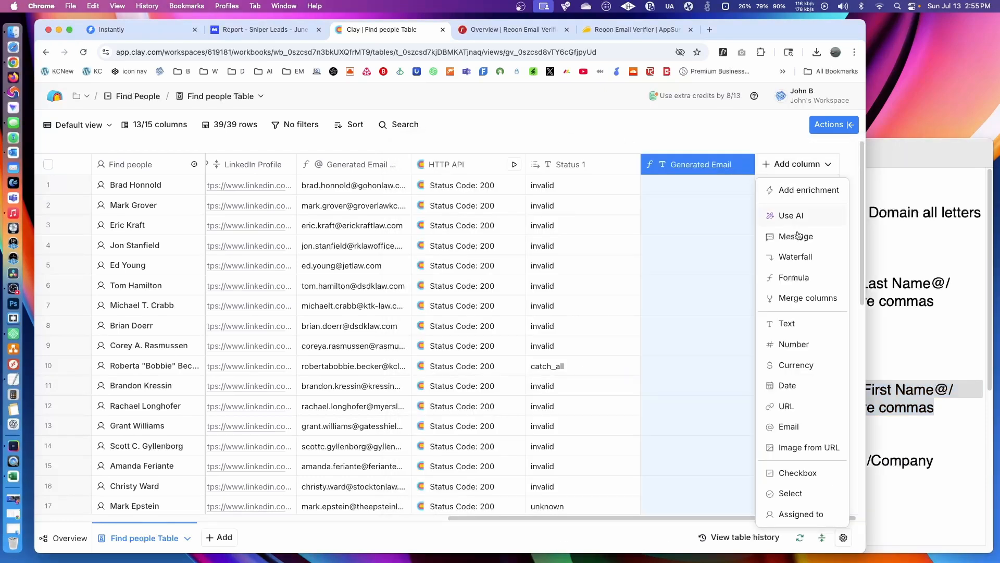
pyautogui.click(806, 282)
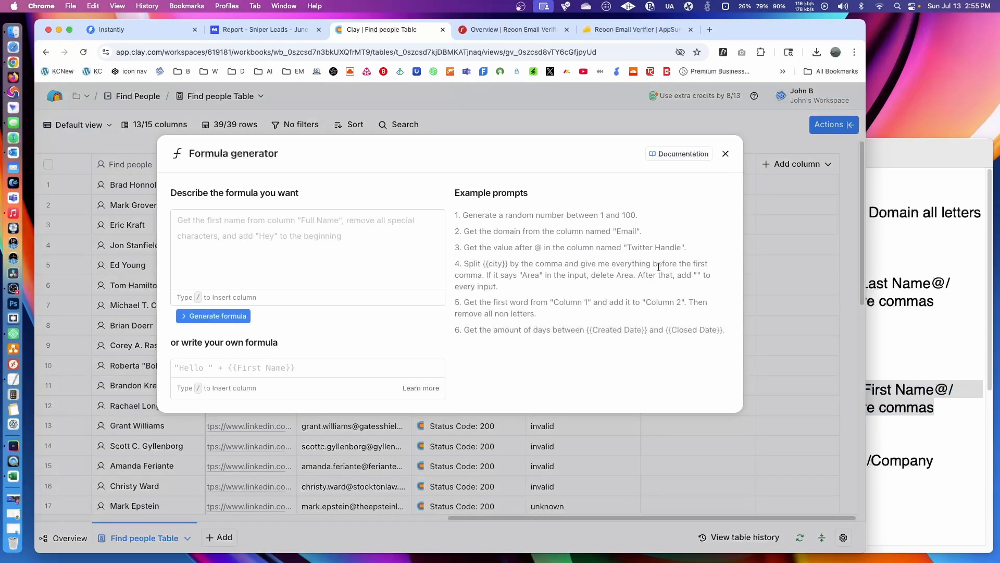
pyautogui.click(365, 250)
pyautogui.press('super+v')
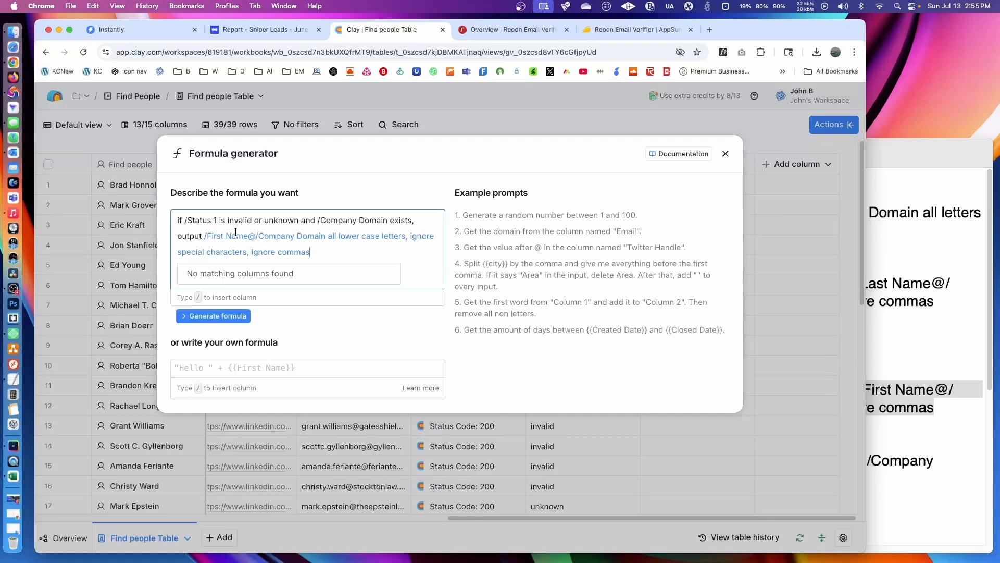
# - Replace the /Status 1 placeholder and the /Company Domain placeholder before "exists" with the Status 1 and Company Domain column references
pyautogui.moveTo(217, 220); pyautogui.dragTo(184, 220)
pyautogui.write('/sta')
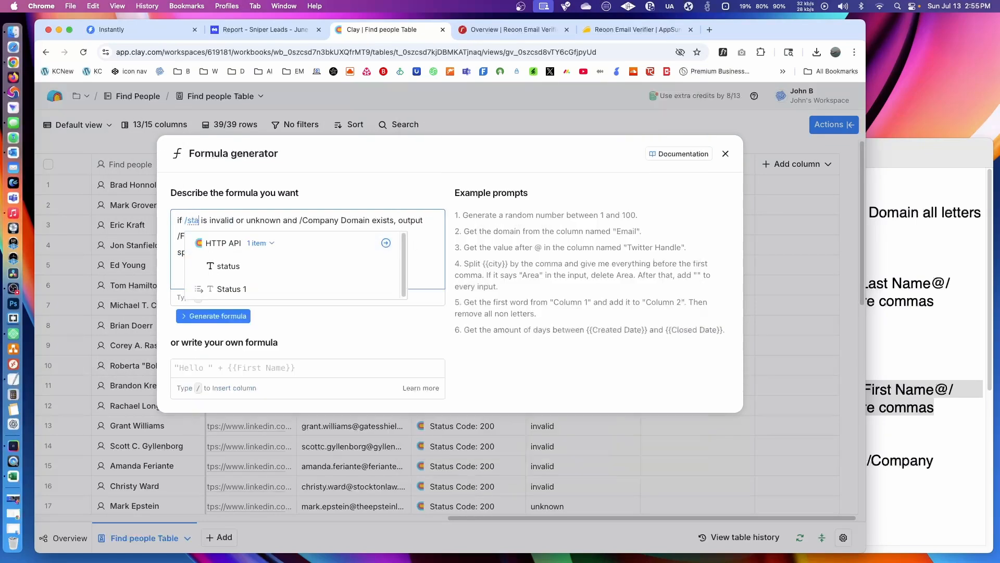
pyautogui.click(257, 288)
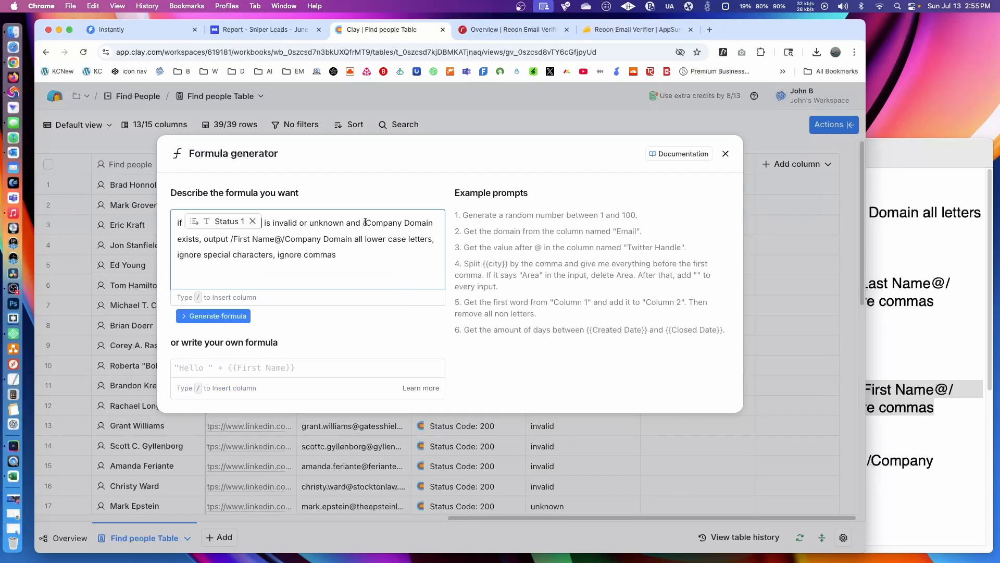
pyautogui.moveTo(364, 223); pyautogui.dragTo(430, 218)
pyautogui.write('/comp')
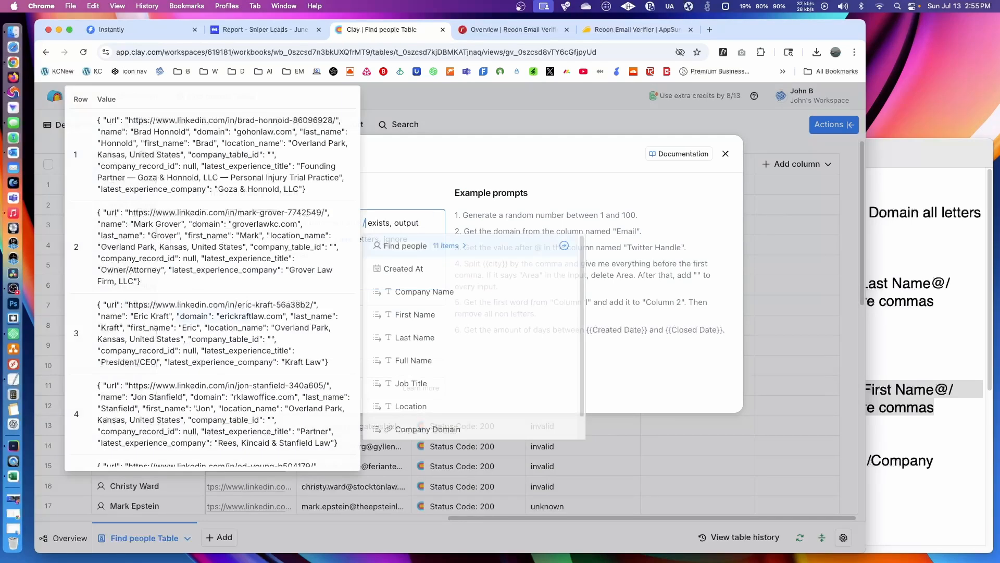
pyautogui.click(501, 360)
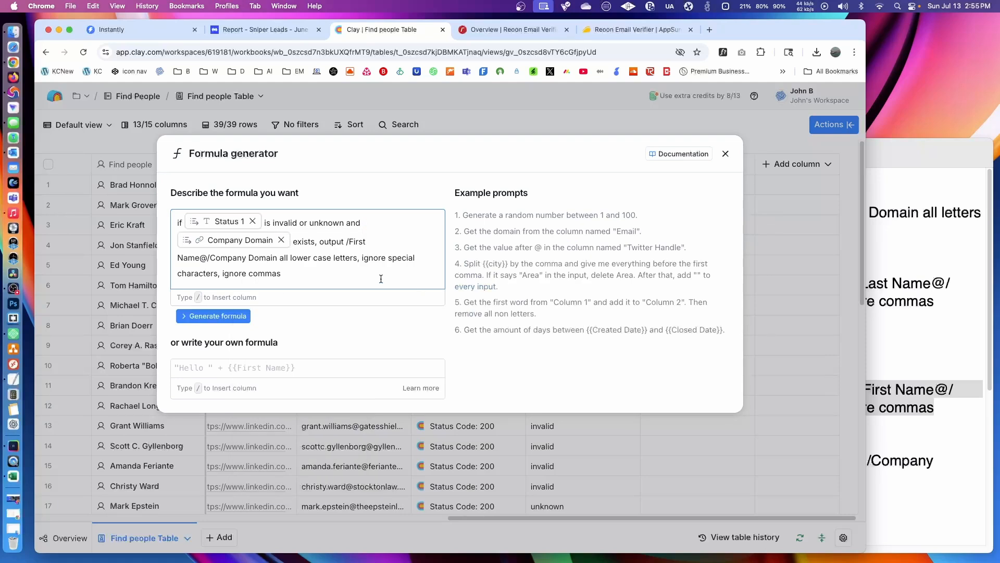
# - Replace the /First Name placeholder and the /Company Domain placeholder after the @ sign with the First Name and Company Domain column references
pyautogui.moveTo(344, 240); pyautogui.dragTo(199, 257)
pyautogui.write('/first@/Company')
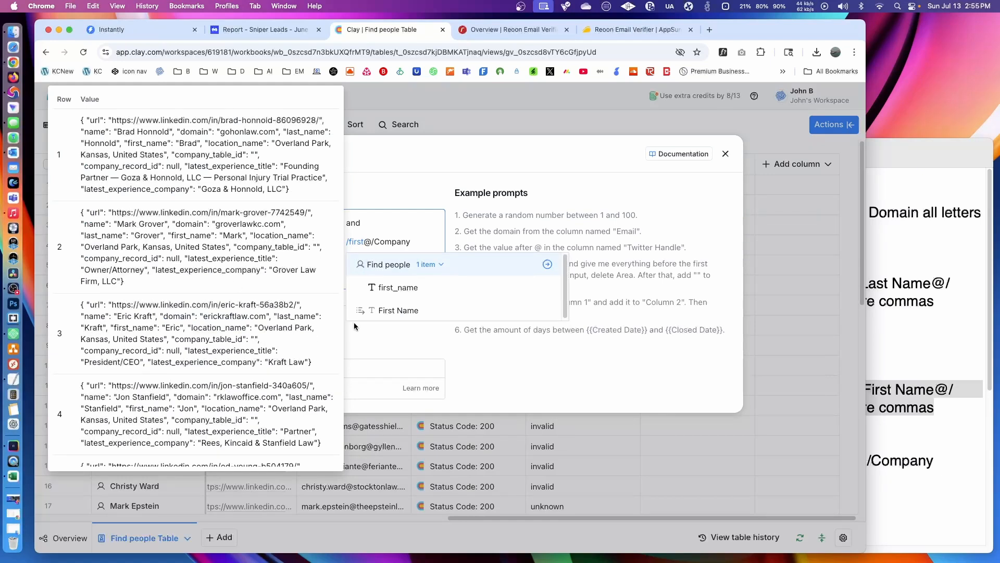
pyautogui.click(359, 312)
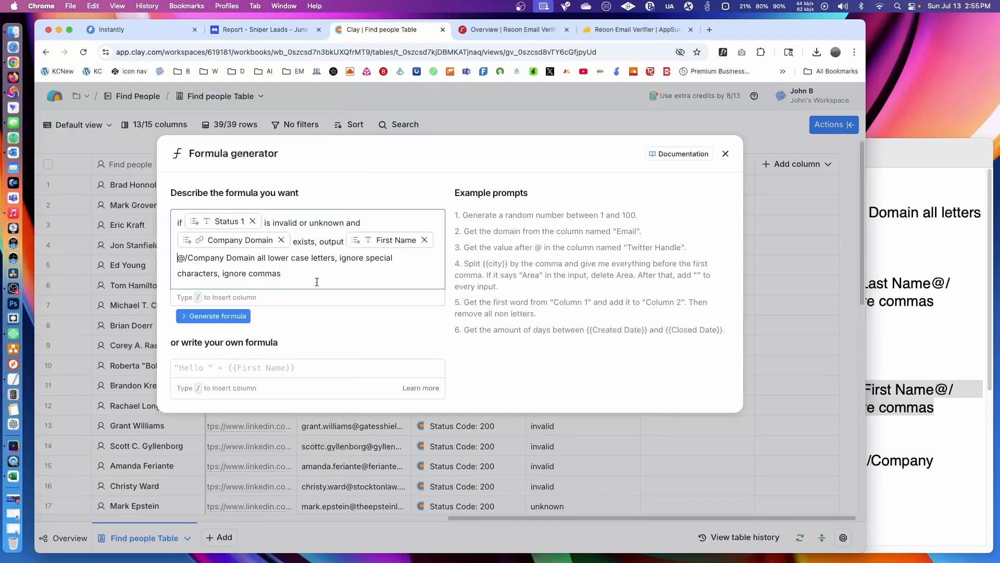
pyautogui.moveTo(186, 258); pyautogui.dragTo(254, 258)
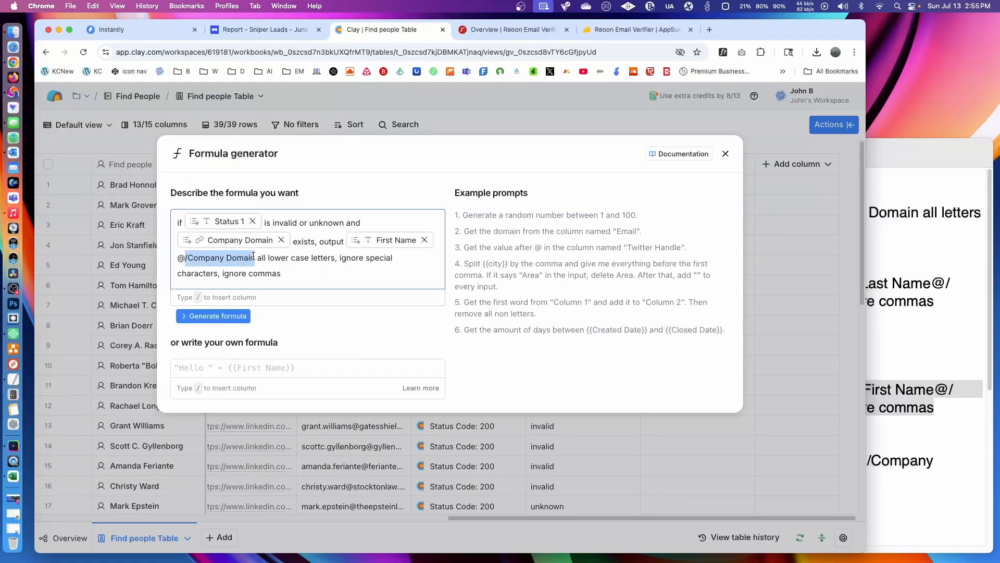
pyautogui.write('/comp')
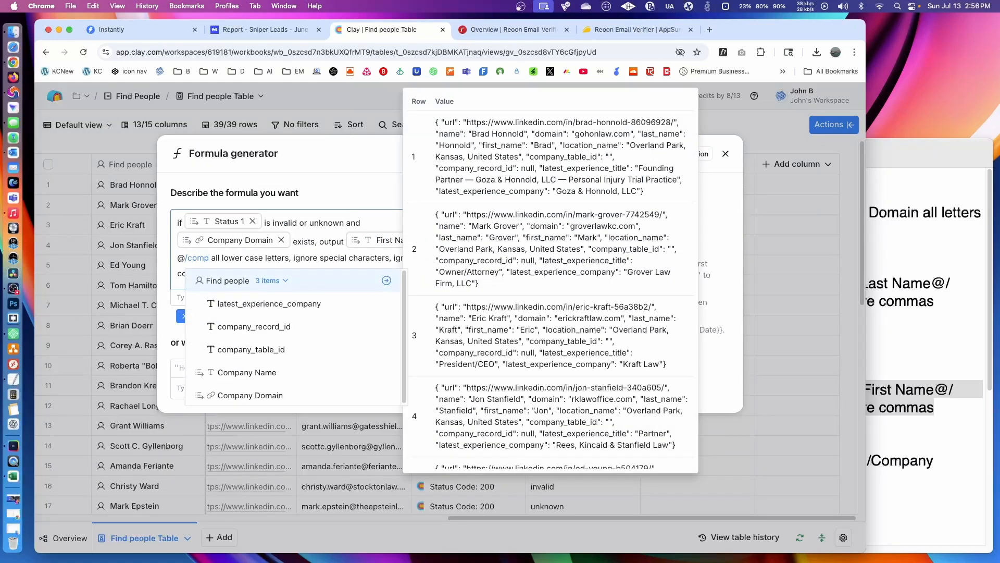
pyautogui.click(244, 394)
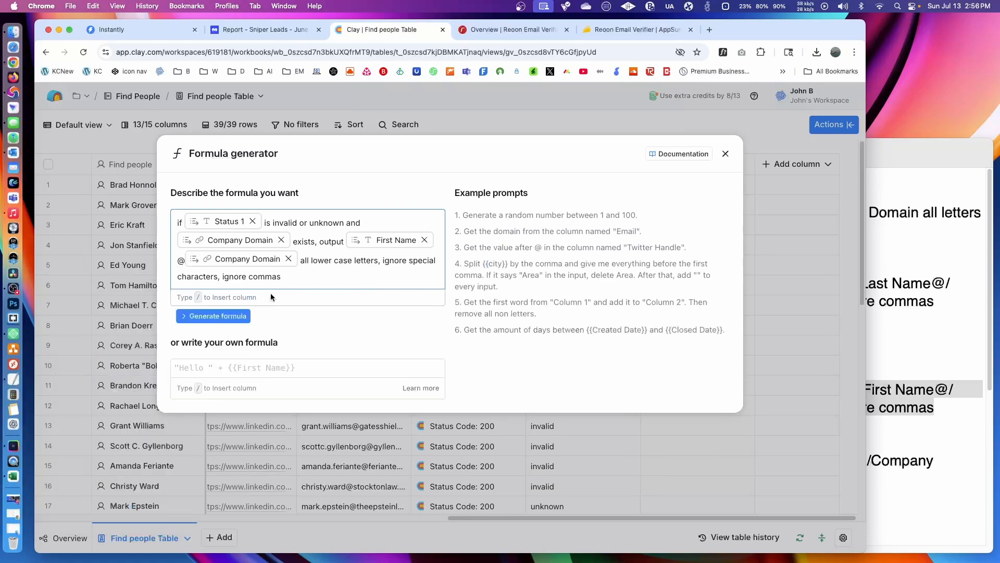
# - Generate the formula from the first-name email description and save it as a column
pyautogui.click(233, 314)
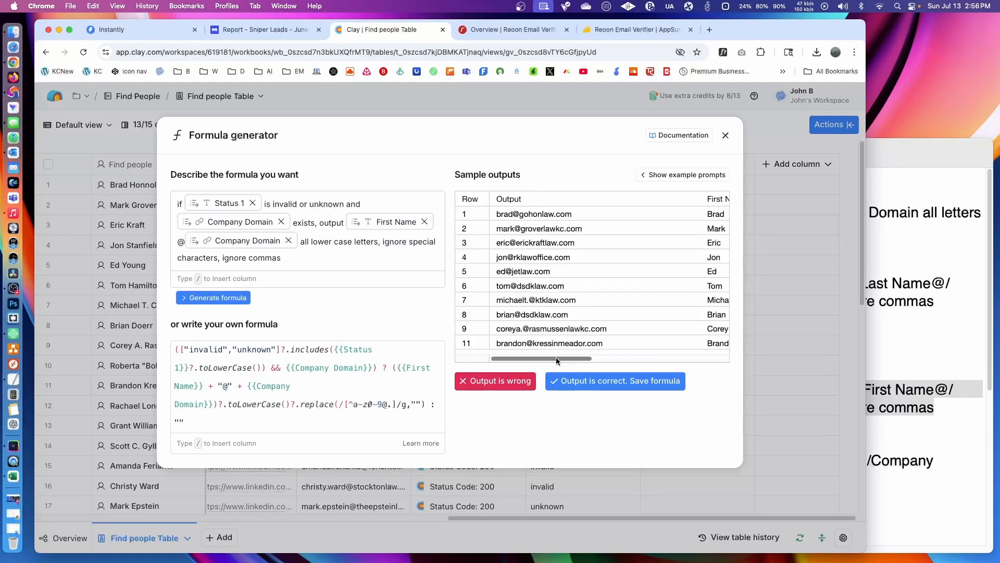
pyautogui.moveTo(555, 358)
pyautogui.mouseDown()
pyautogui.moveTo(669, 358)
pyautogui.moveTo(552, 359)
pyautogui.mouseUp()
pyautogui.click(588, 382)
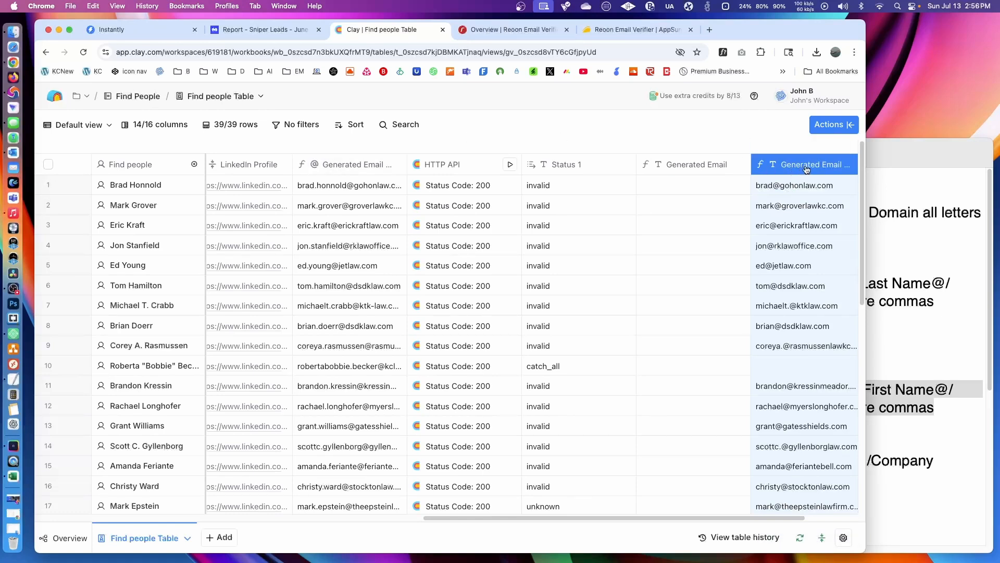
# - Rename the new first-name email column to "FirstName @ Domain"
pyautogui.doubleClick(805, 165)
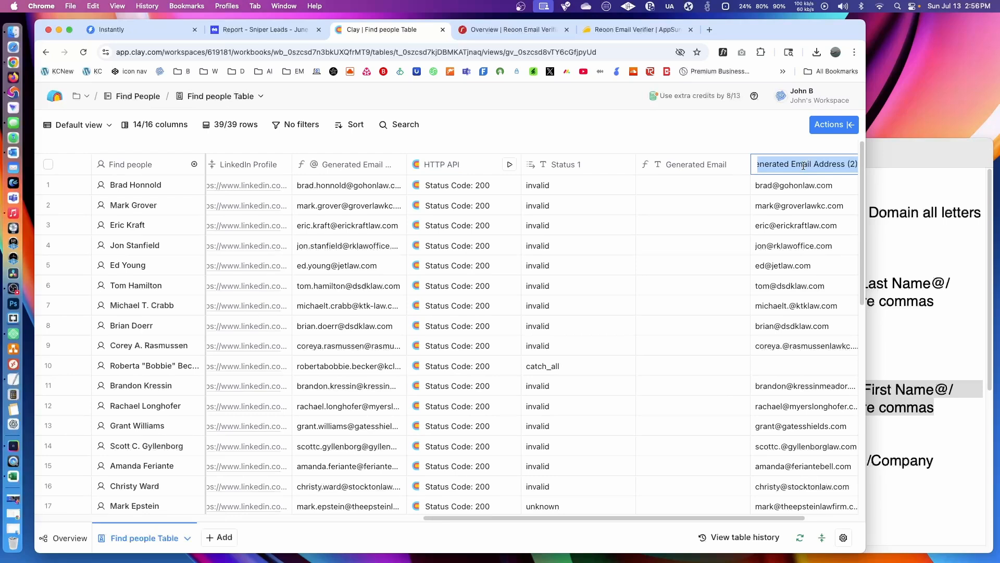
pyautogui.write('FirstName ')
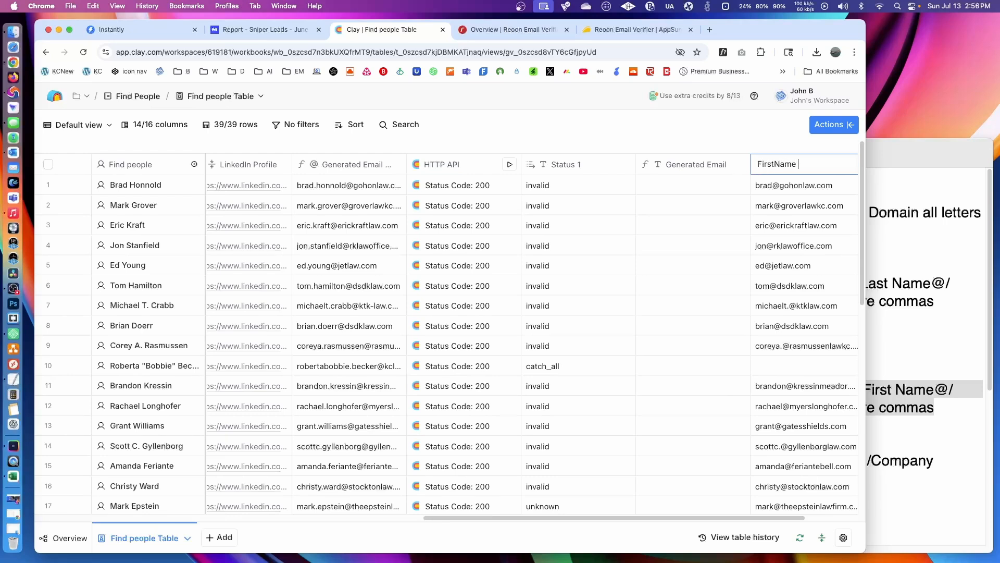
pyautogui.write('@ Domain')
pyautogui.press('Return')
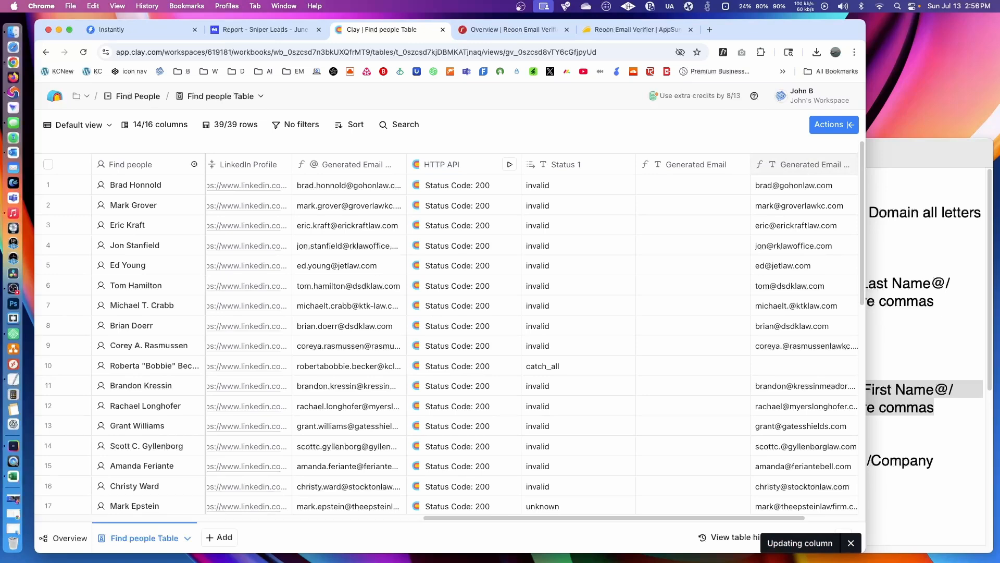
# - Add an HTTP API enrichment after the FirstName @ Domain column and choose the Reoon Email template
pyautogui.hscroll(5, 820, 513)
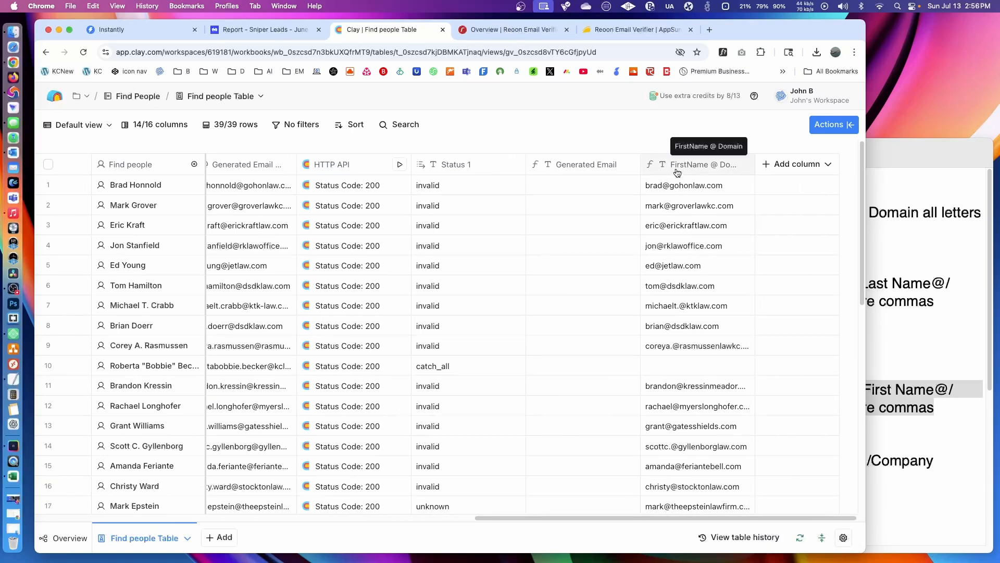
pyautogui.click(806, 164)
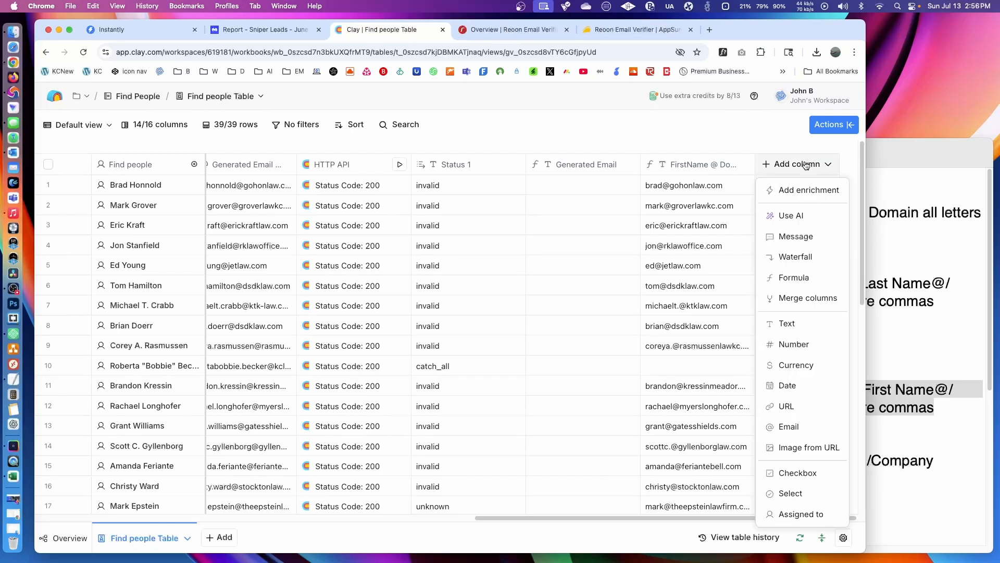
pyautogui.click(804, 191)
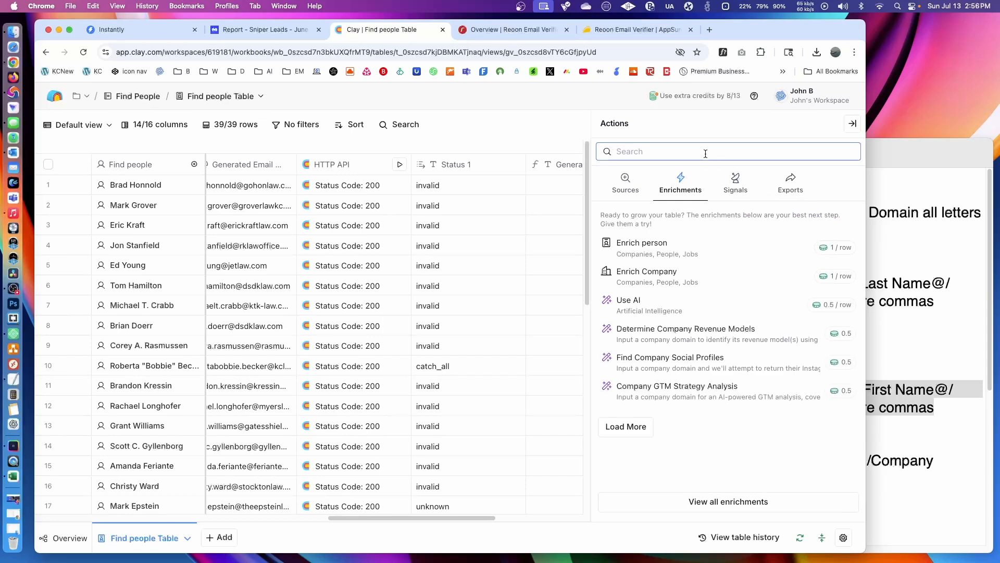
pyautogui.write('http')
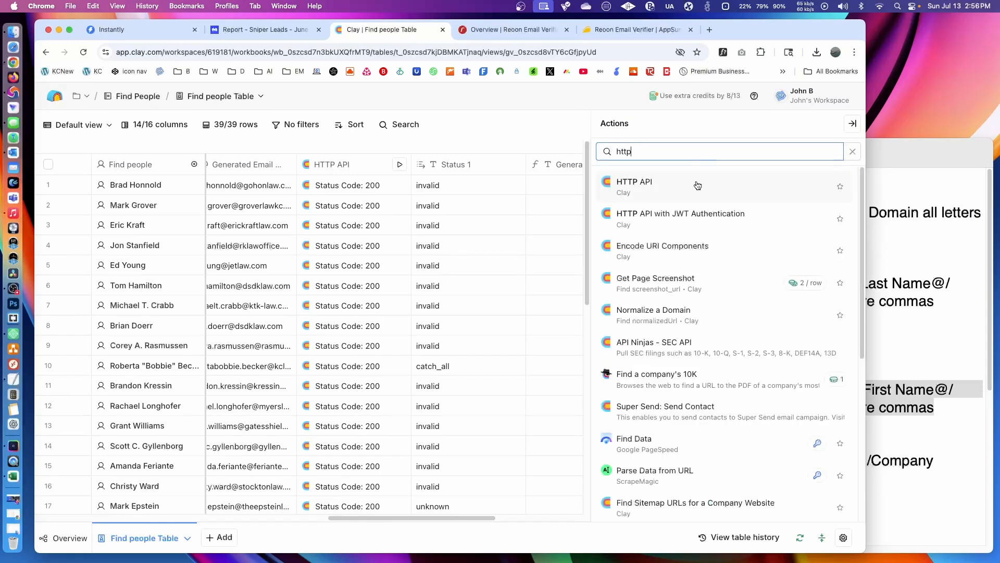
pyautogui.click(677, 180)
pyautogui.click(664, 240)
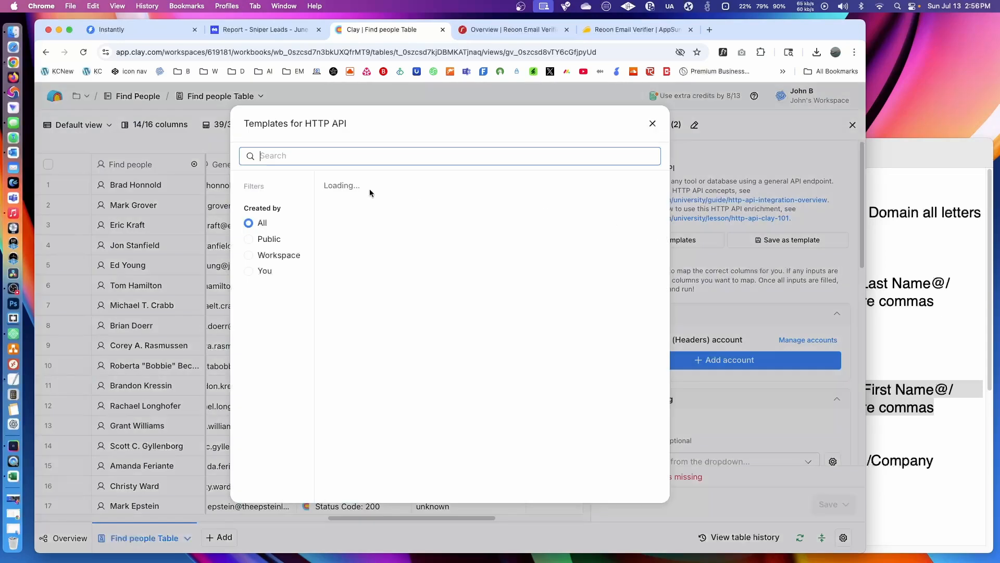
pyautogui.click(371, 177)
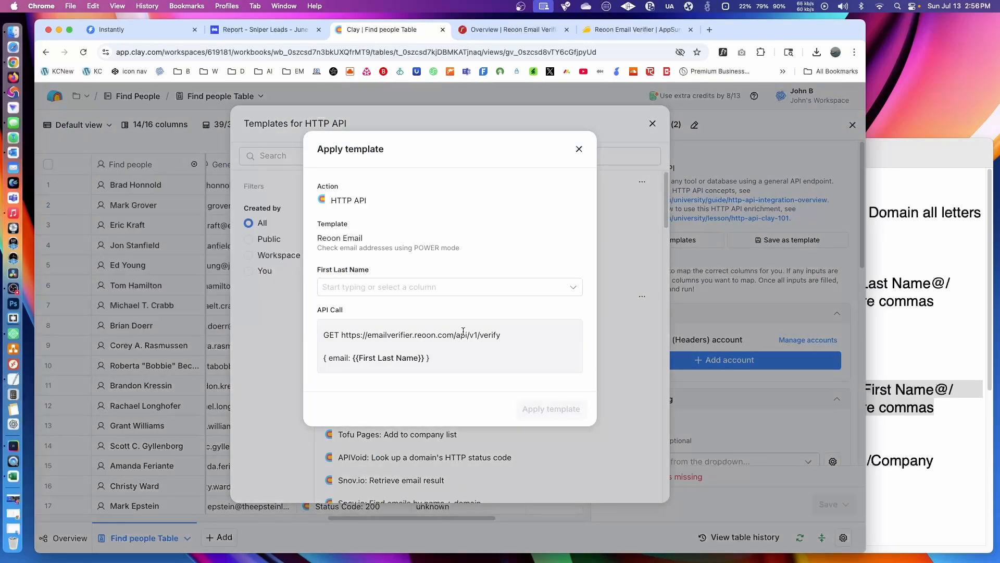
# - Apply the template with First Last Name mapped to the FirstName @ Domain column, and save and run the enrichment on all 39 rows
pyautogui.click(480, 286)
pyautogui.scroll(-2, 438, 390)
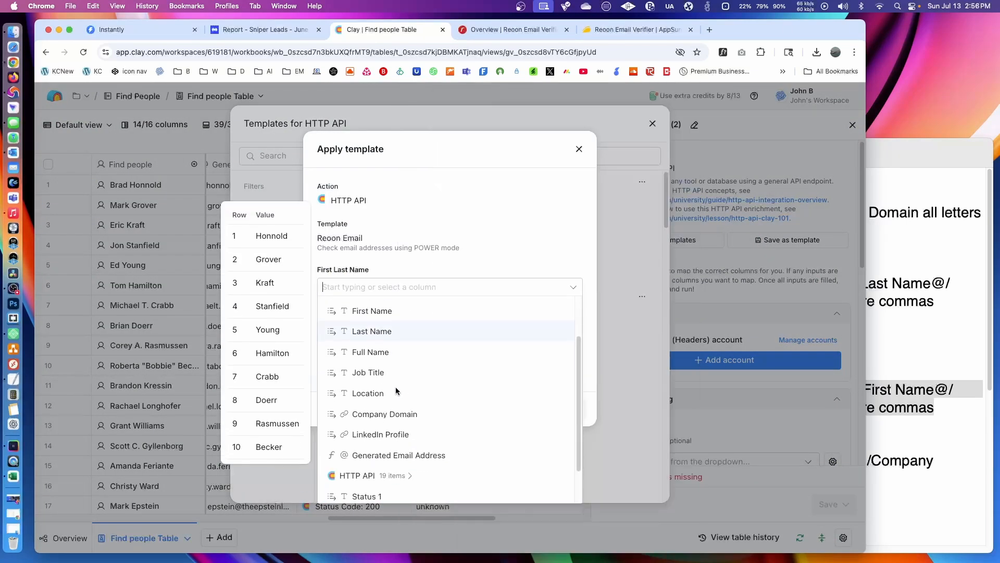
pyautogui.scroll(-2, 396, 390)
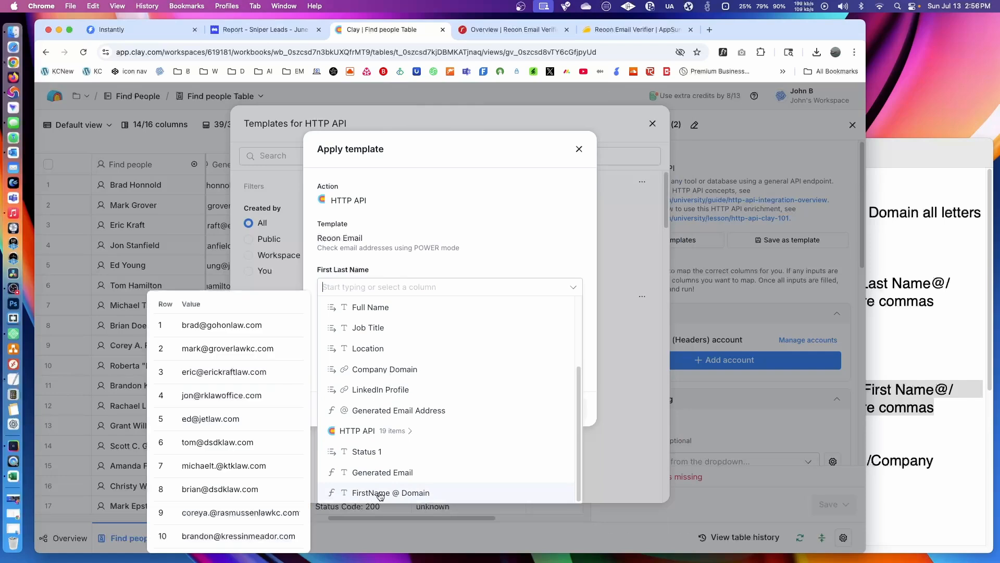
pyautogui.click(380, 493)
pyautogui.click(549, 410)
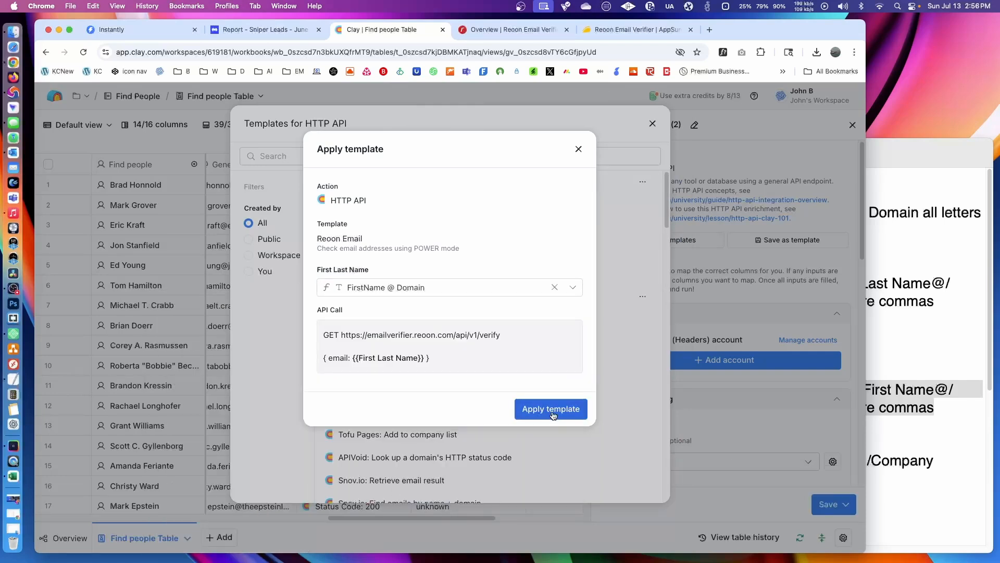
pyautogui.click(833, 504)
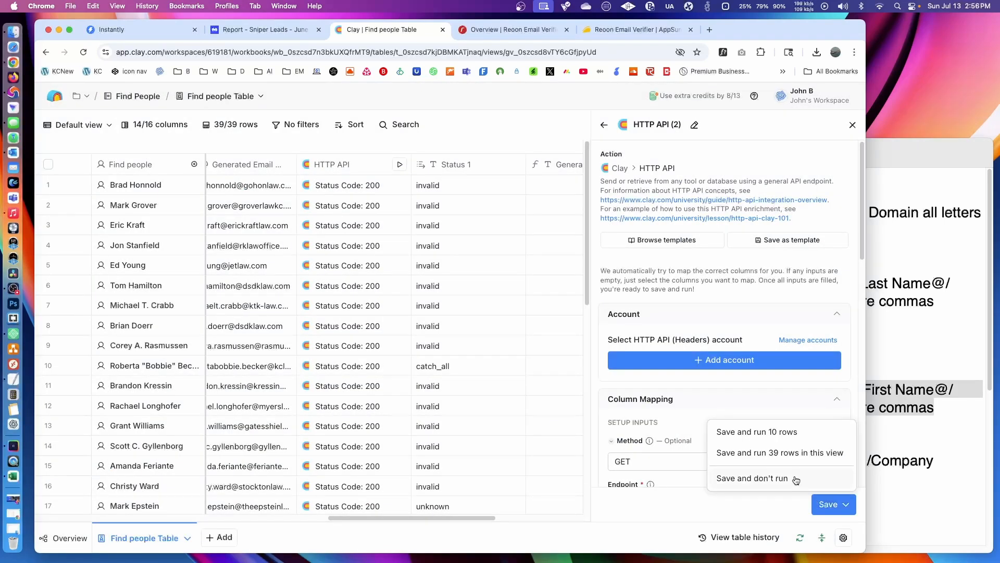
pyautogui.click(793, 453)
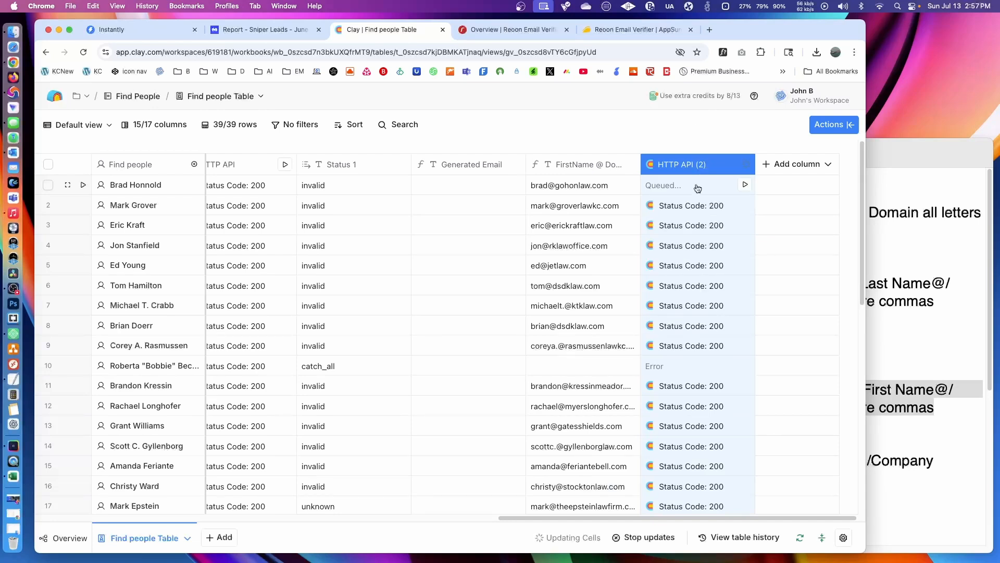
pyautogui.click(669, 208)
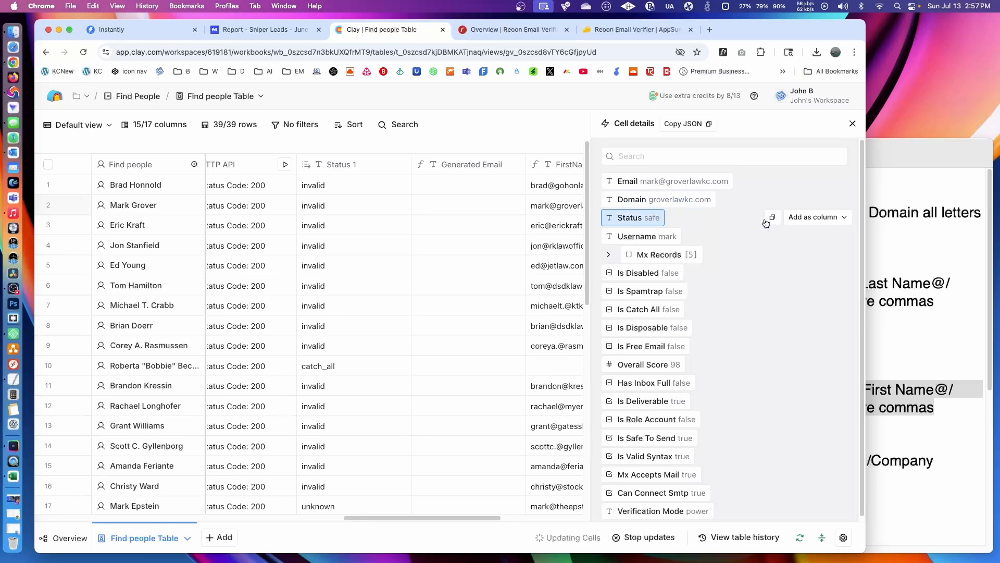
pyautogui.click(817, 218)
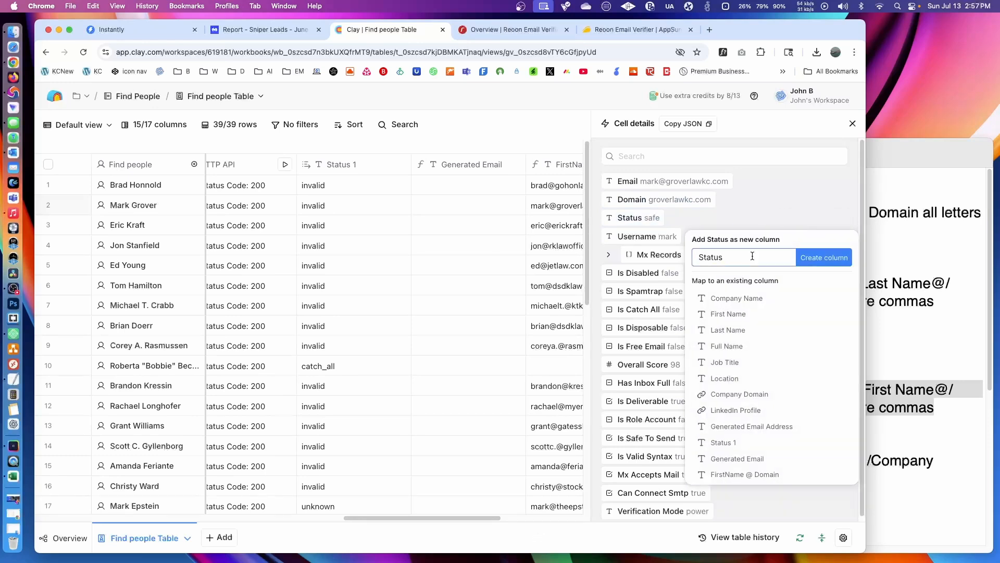
pyautogui.write('2')
pyautogui.press('Return')
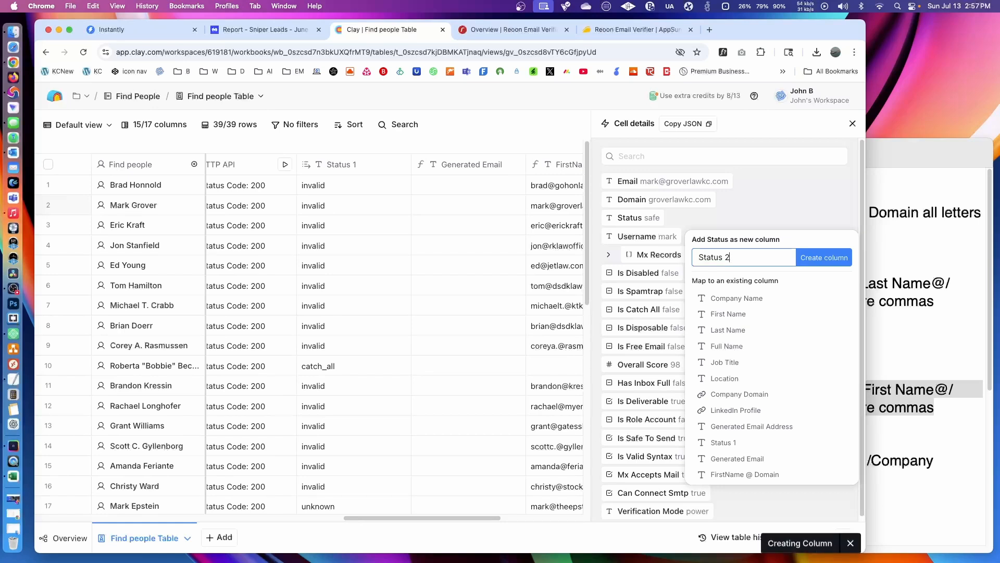
pyautogui.click(852, 125)
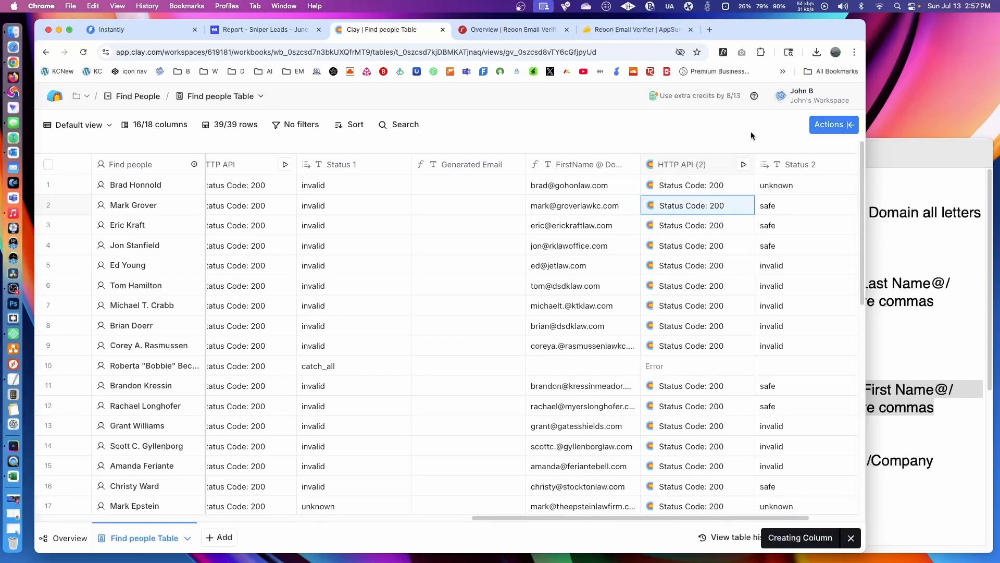
pyautogui.click(82, 53)
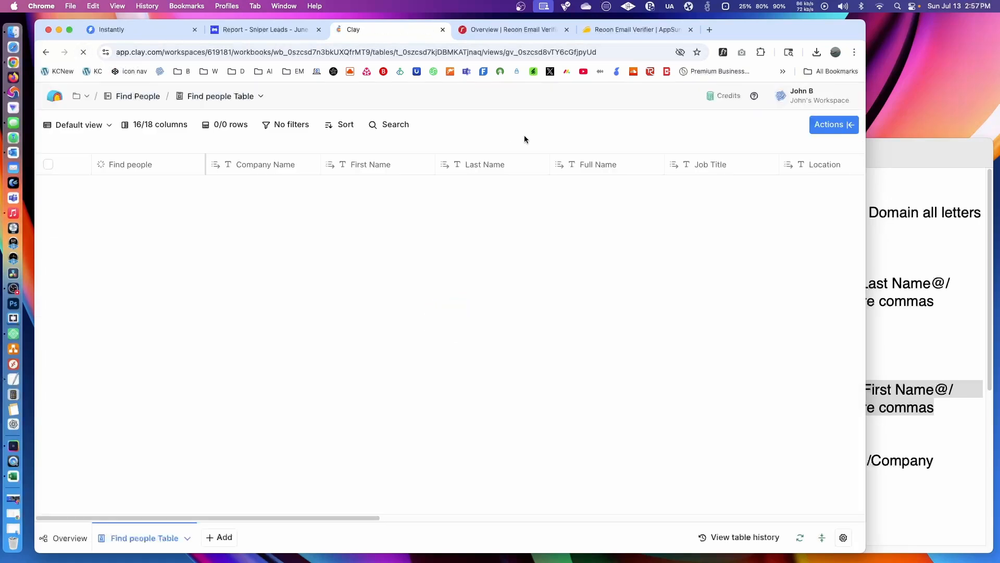
# - Switch to the Clay Commands note in TextEdit and copy the Second Search prompt that outputs safe addresses when Status 2 is safe
pyautogui.hscroll(10, 777, 516)
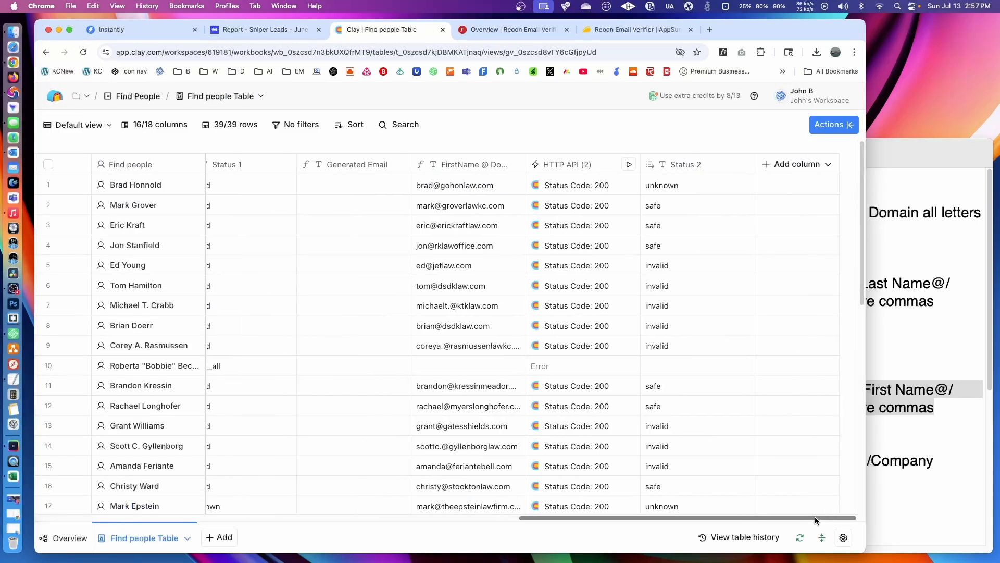
pyautogui.click(925, 387)
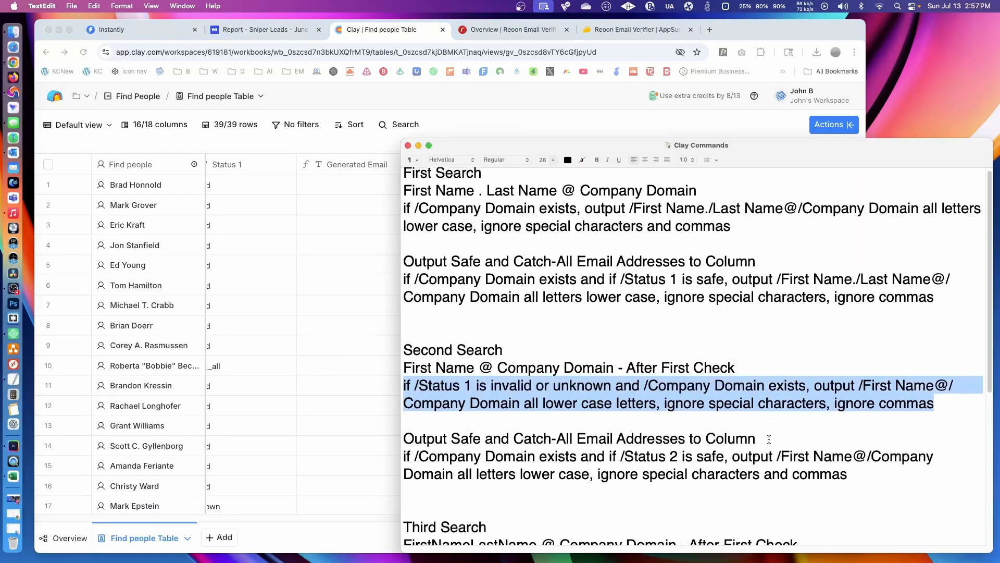
pyautogui.moveTo(848, 474); pyautogui.dragTo(399, 455)
pyautogui.rightClick(500, 456)
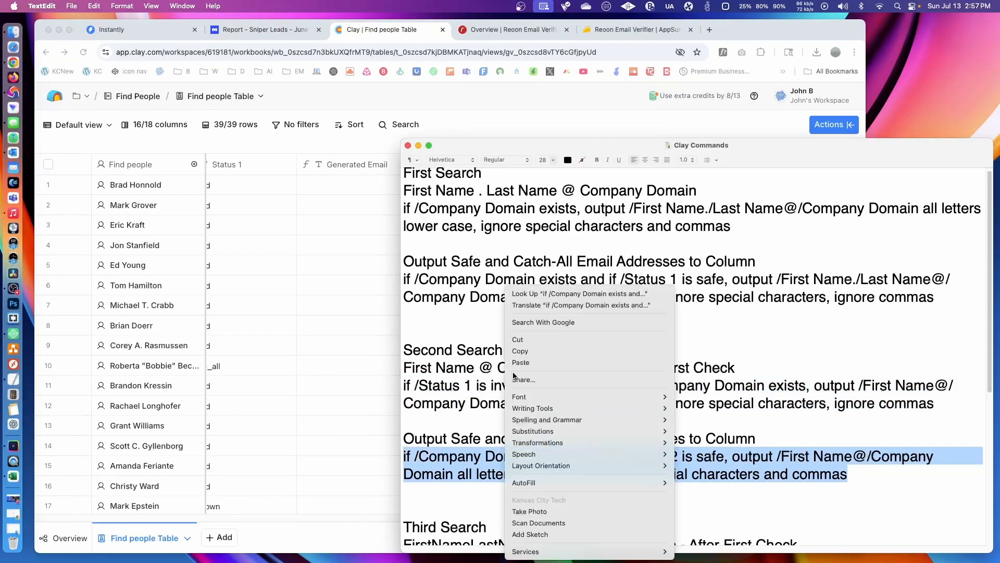
pyautogui.click(516, 352)
# - Return to the Clay table in Chrome, add a formula column, and paste the copied prompt as the formula description
pyautogui.click(550, 111)
pyautogui.click(797, 164)
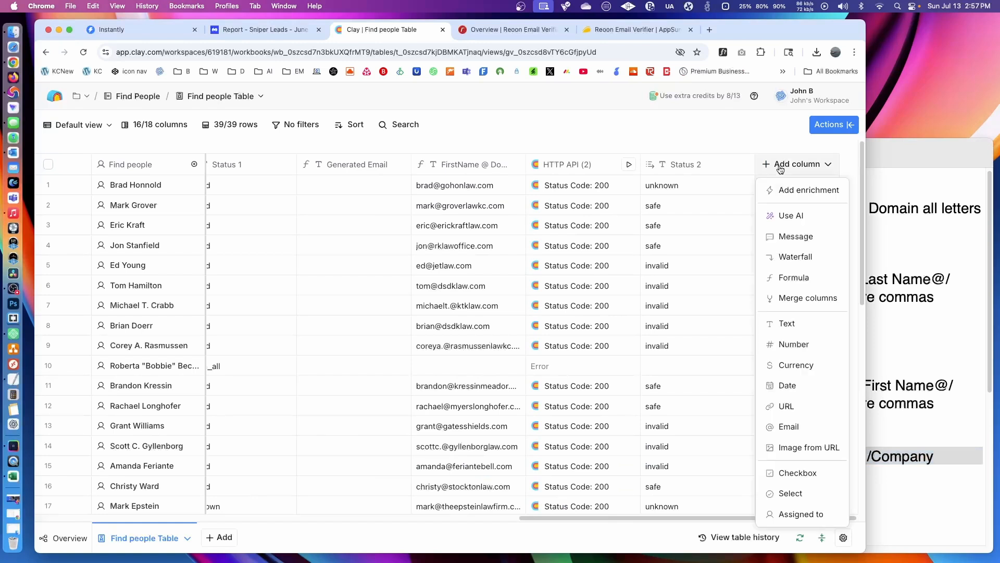
pyautogui.click(798, 276)
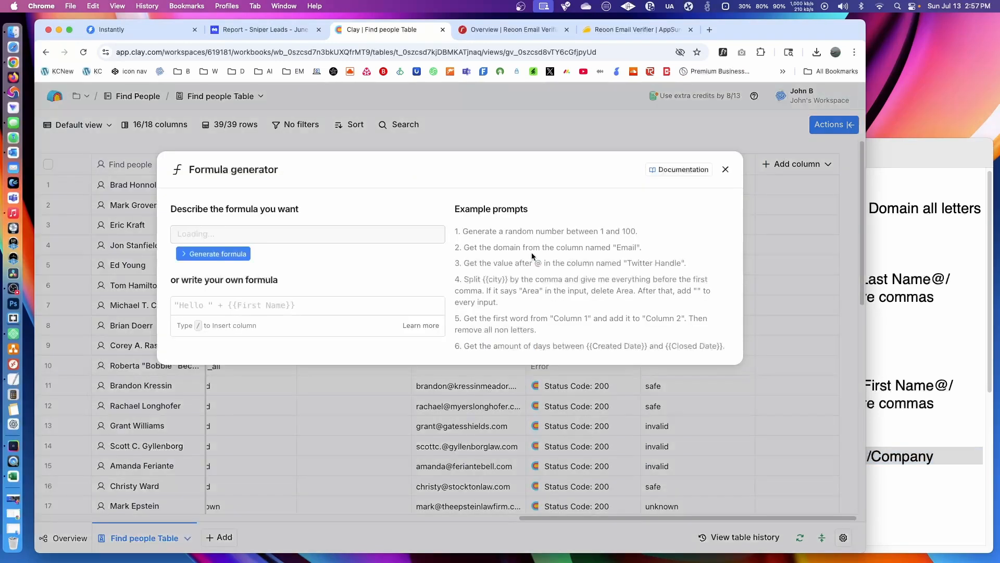
pyautogui.press('super+v')
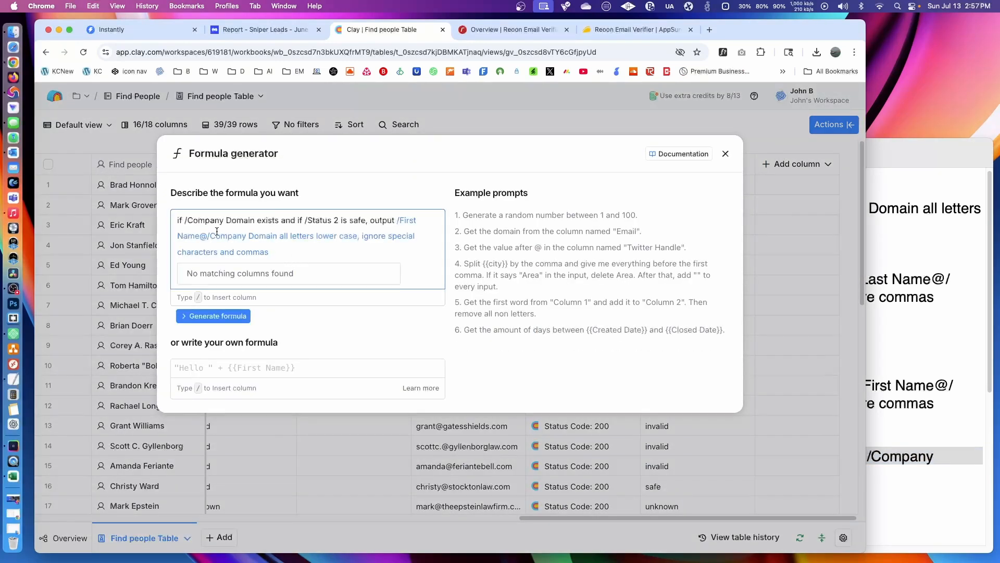
# - Replace the plain-text Company Domain and Status 2 in the prompt's conditions with references to those columns
pyautogui.moveTo(255, 221); pyautogui.dragTo(182, 222)
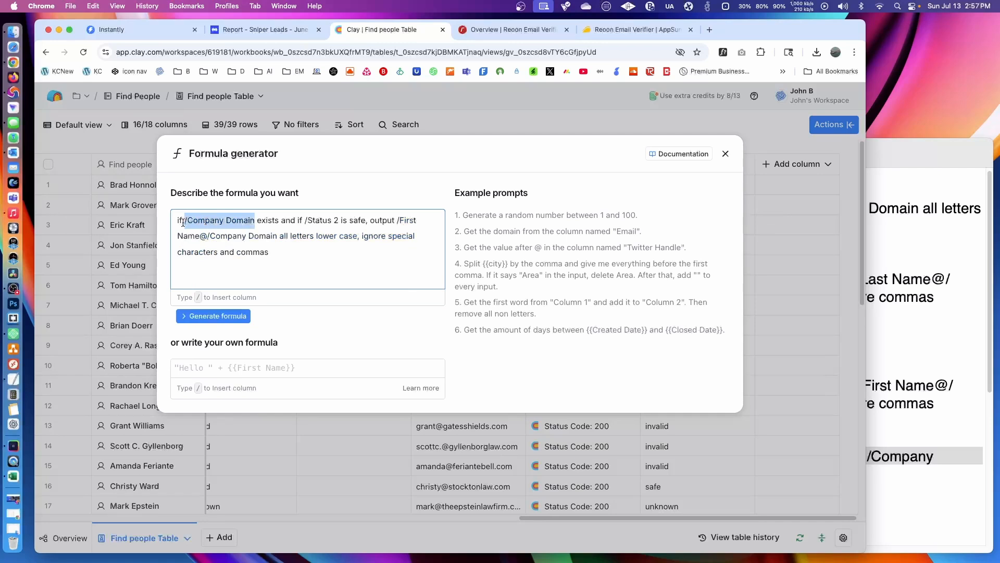
pyautogui.write('/comp')
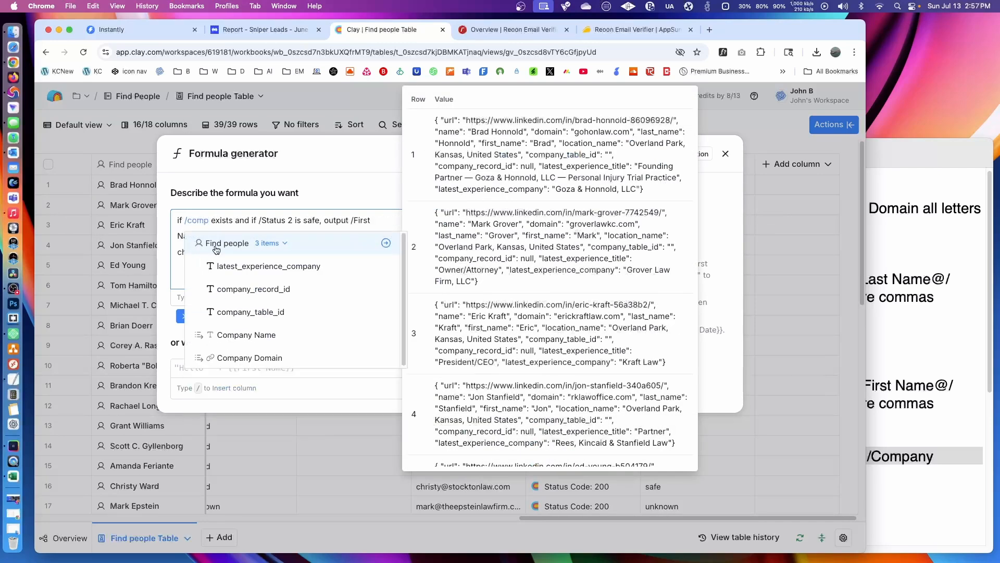
pyautogui.click(265, 357)
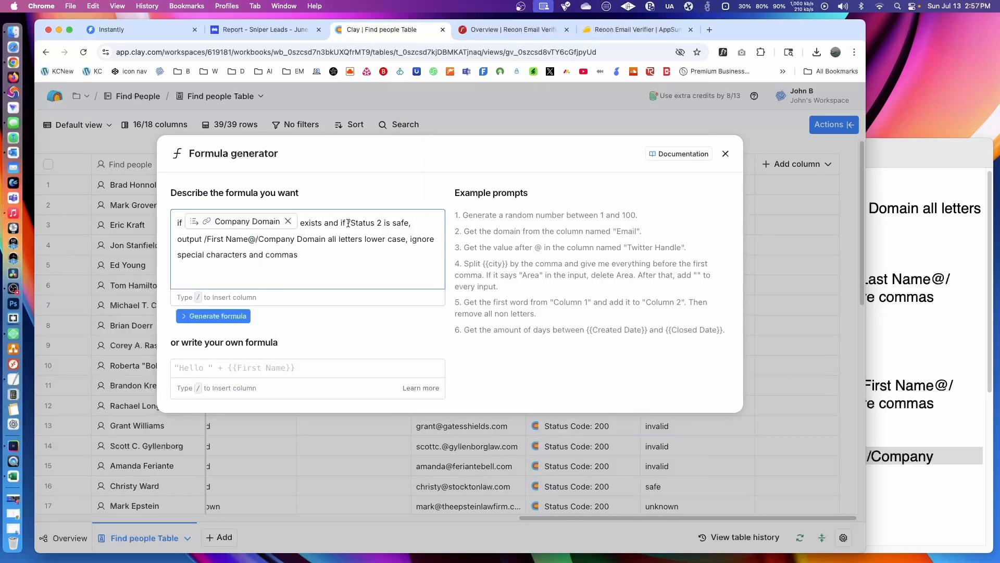
pyautogui.moveTo(346, 223); pyautogui.dragTo(380, 222)
pyautogui.write('/stat')
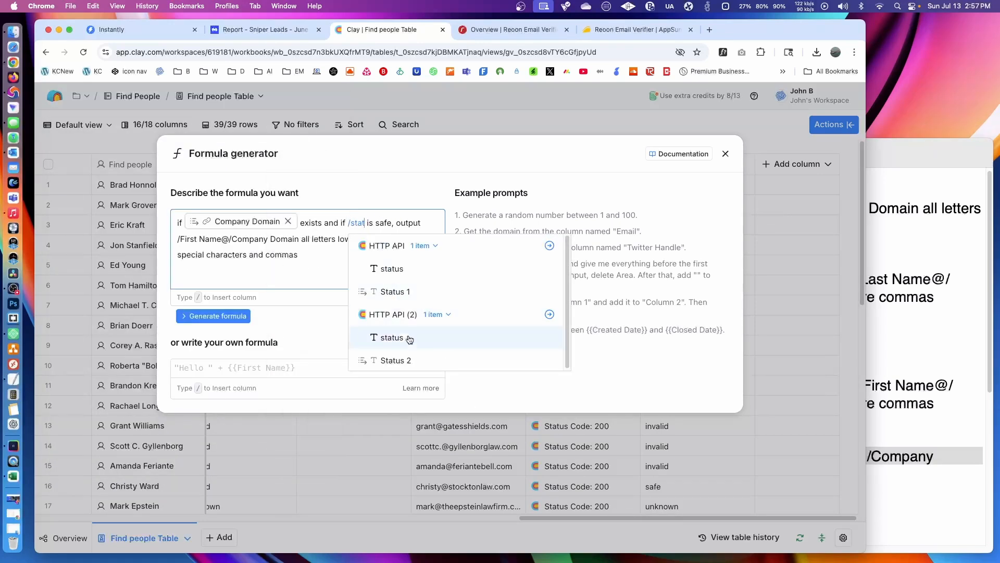
pyautogui.click(392, 360)
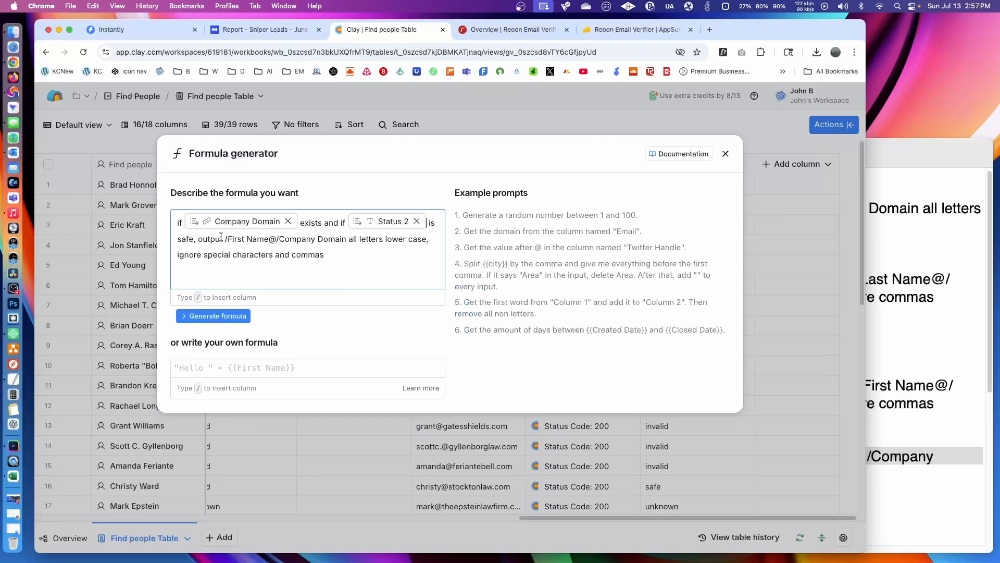
# - Replace the plain-text First Name and Company Domain in the prompt's output part with references to those columns
pyautogui.moveTo(225, 238); pyautogui.dragTo(269, 239)
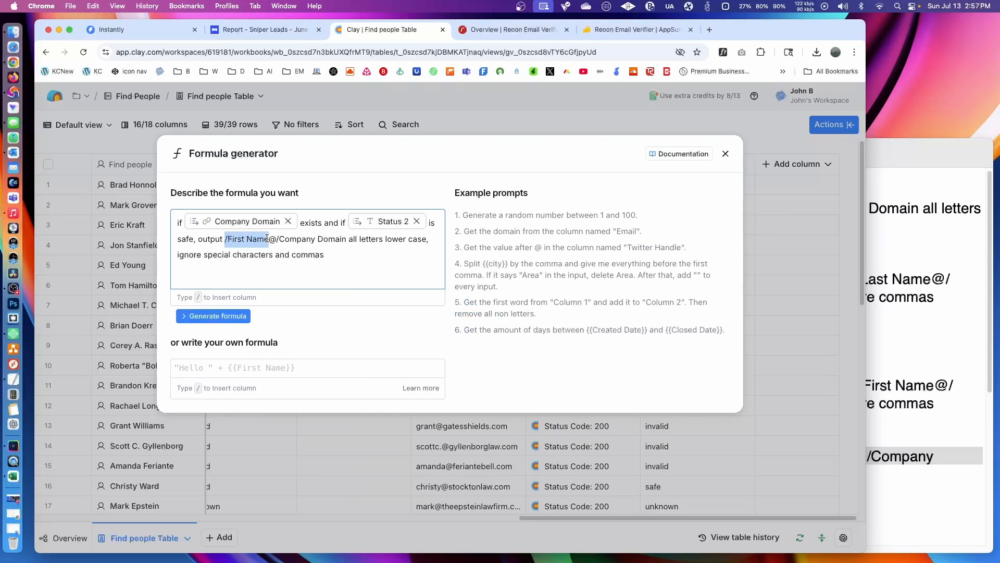
pyautogui.write('/firs')
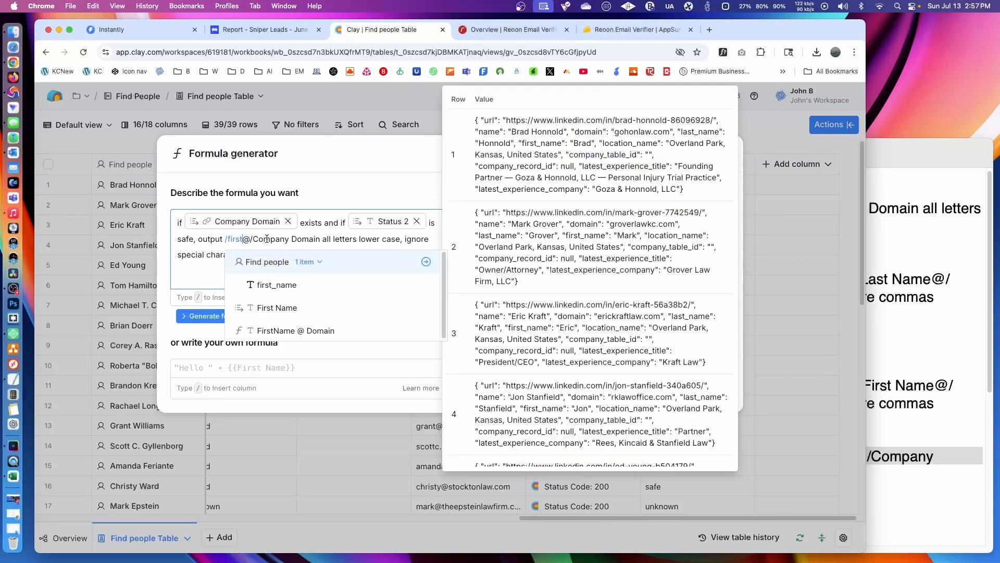
pyautogui.click(278, 308)
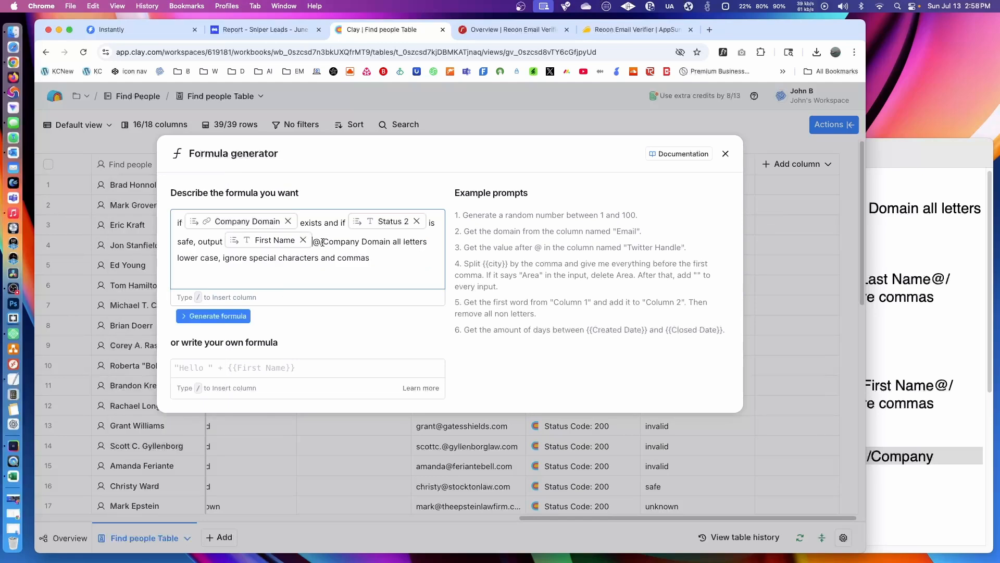
pyautogui.moveTo(320, 241); pyautogui.dragTo(389, 236)
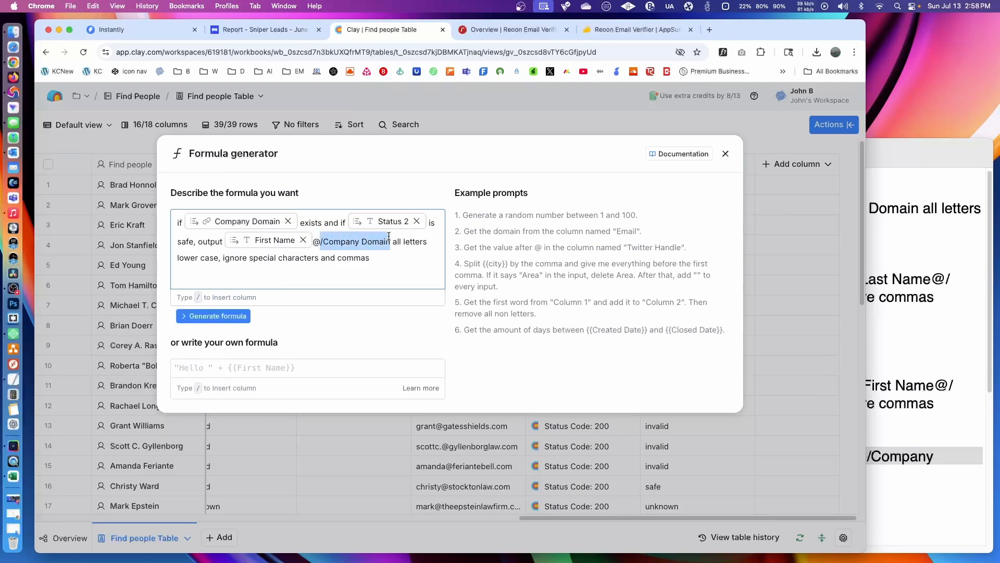
pyautogui.write('/compn')
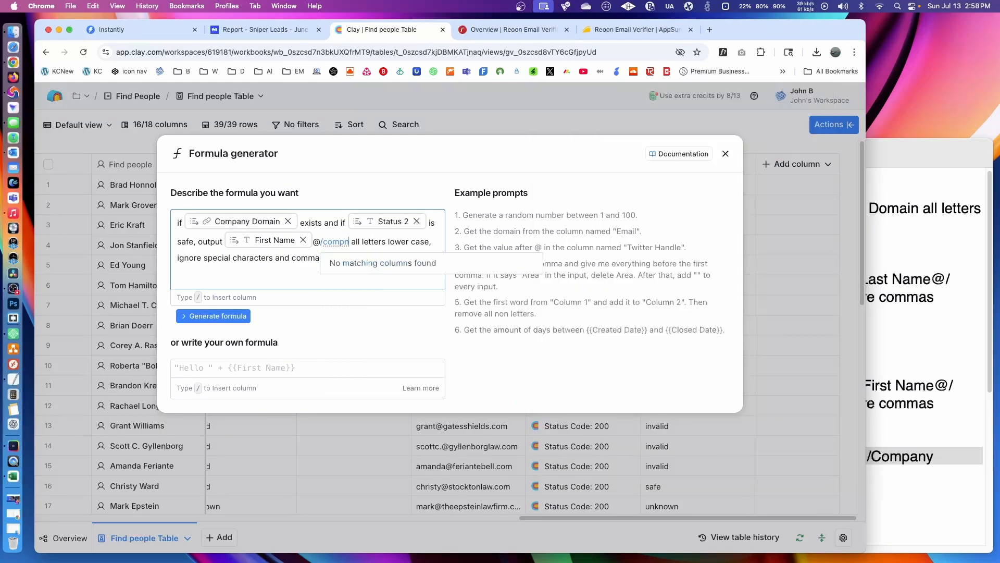
pyautogui.press('BackSpace')
pyautogui.click(424, 379)
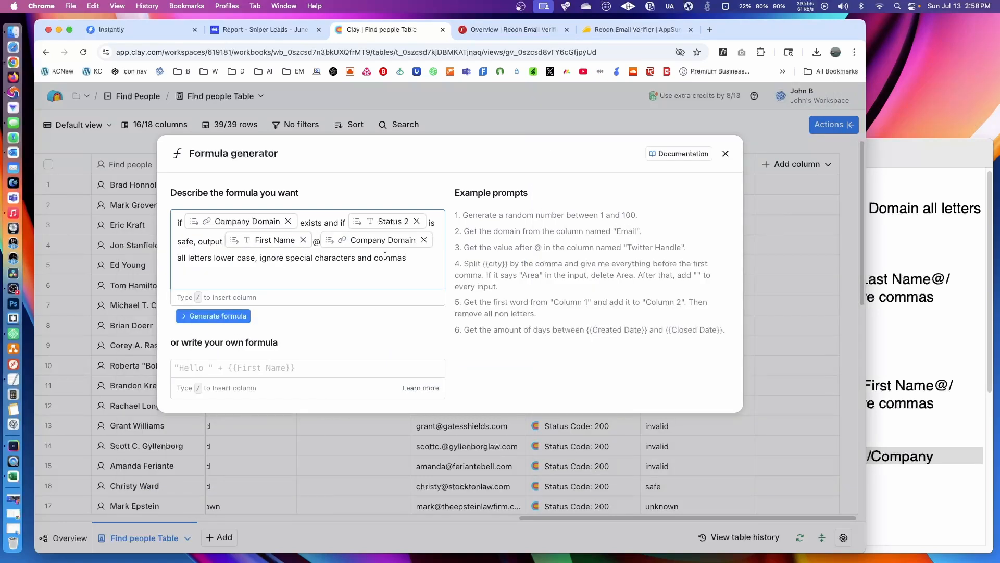
# - Generate the formula from the safe-email description and save it as a column
pyautogui.moveTo(236, 228)
pyautogui.moveTo(263, 245)
pyautogui.click(221, 316)
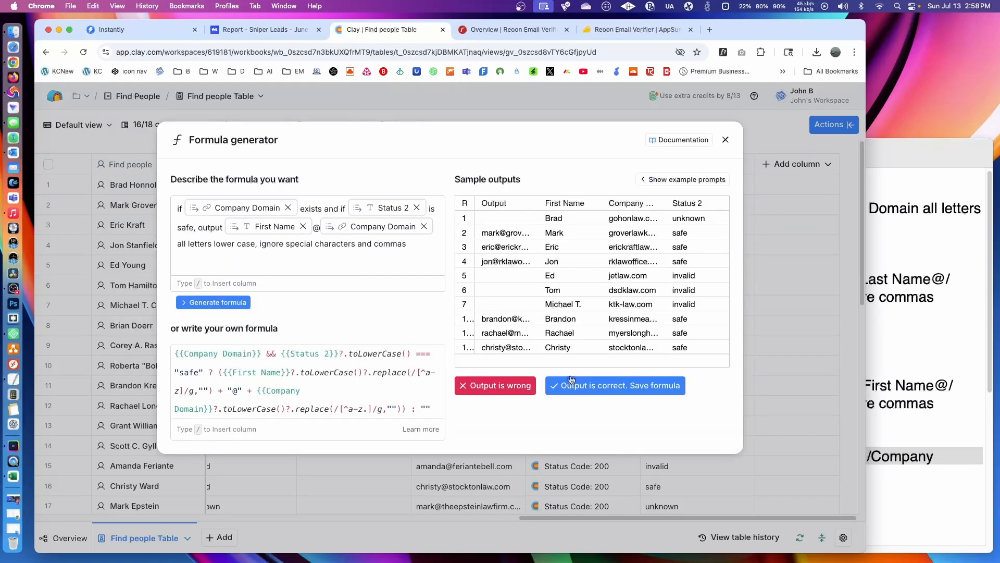
pyautogui.click(643, 388)
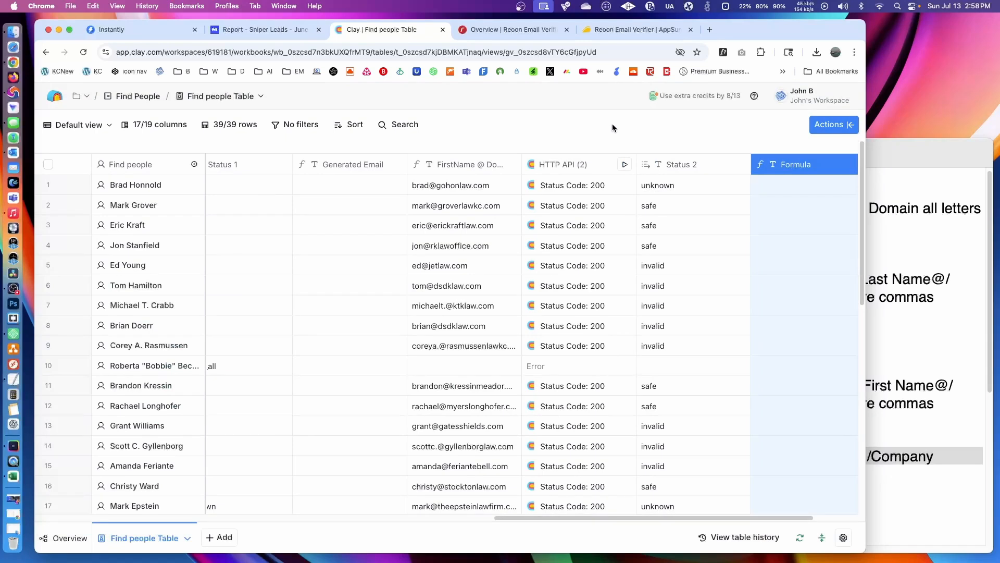
# - Rename the new formula column after Status 2 to "Safe Email 2"
pyautogui.doubleClick(806, 164)
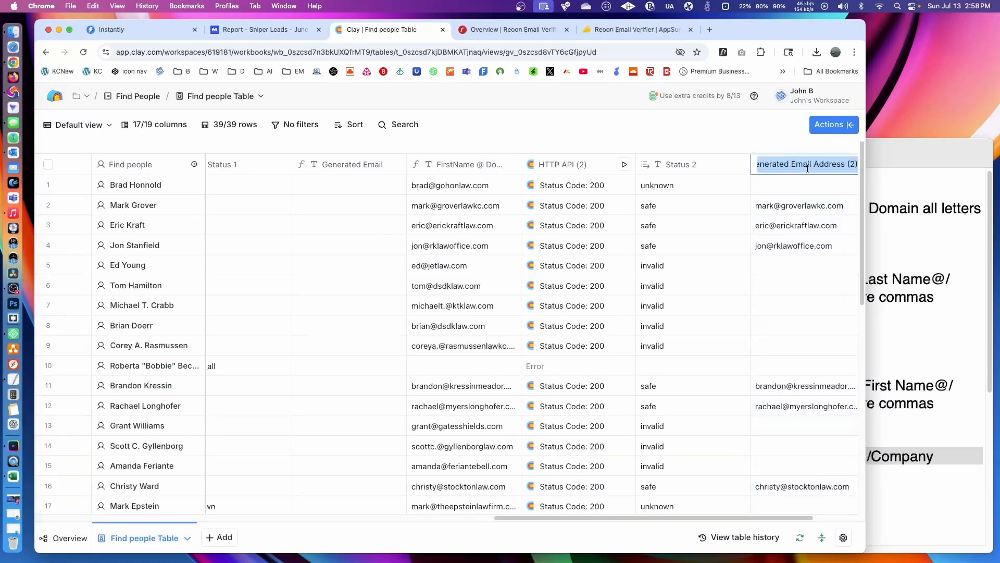
pyautogui.write('Safe Email ')
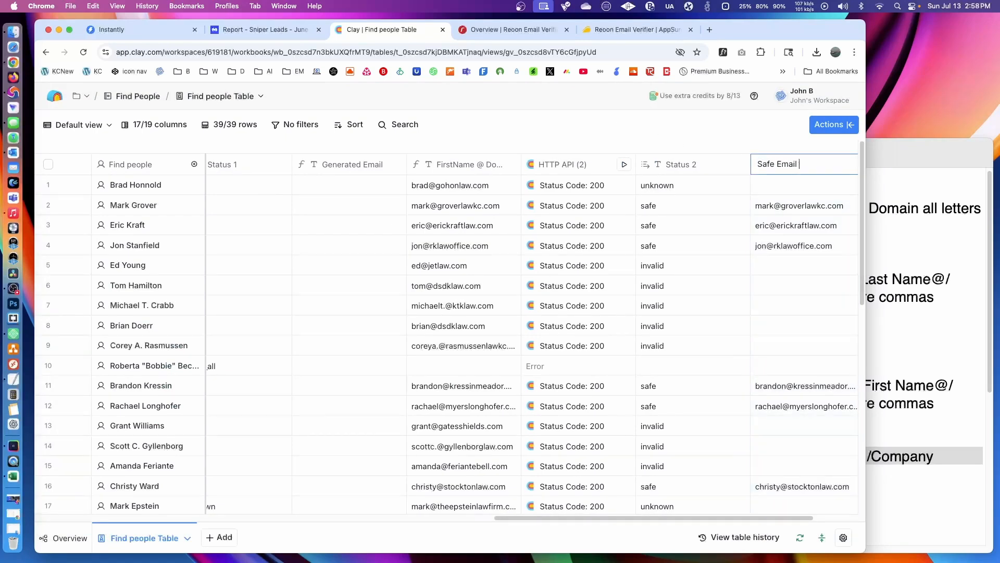
pyautogui.write('2')
# - Rename the Generated Email column after Status 1 to "Safe 1"
pyautogui.click(332, 168)
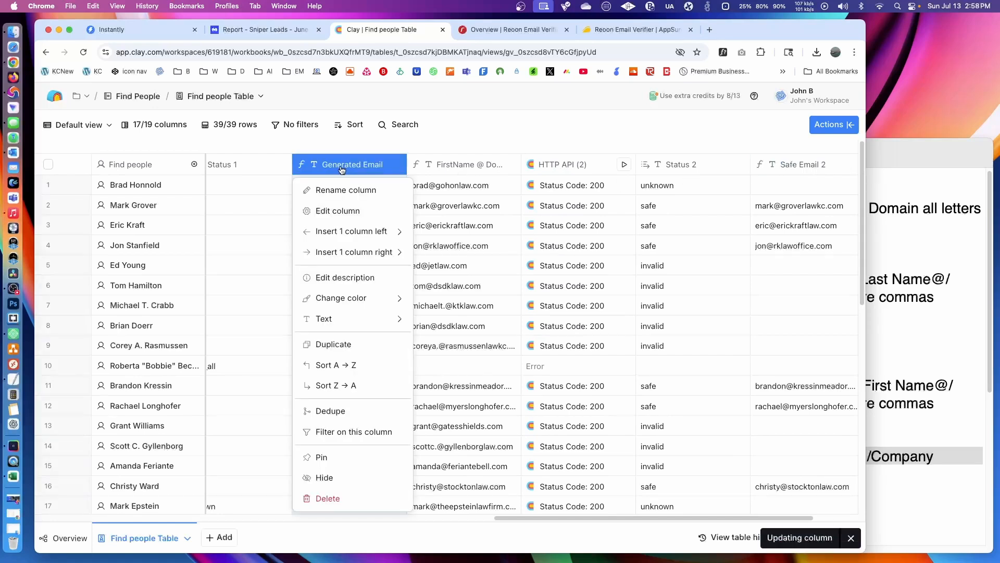
pyautogui.click(386, 148)
pyautogui.moveTo(581, 519); pyautogui.dragTo(533, 524)
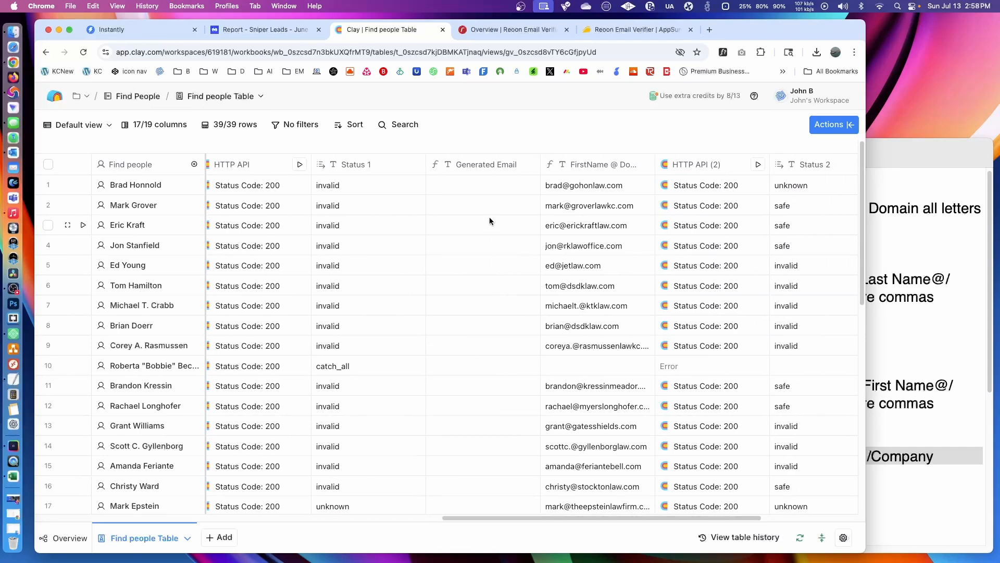
pyautogui.click(489, 165)
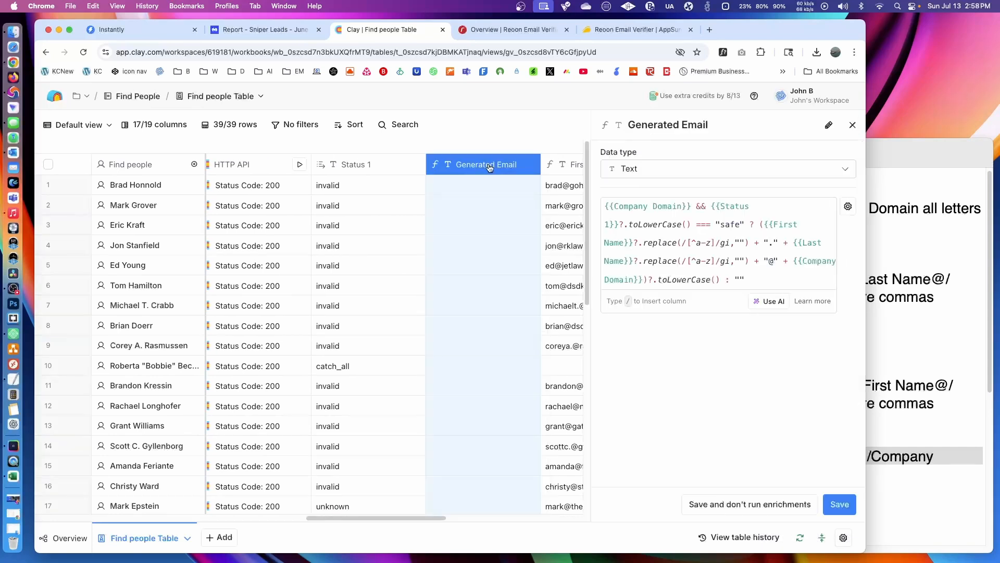
pyautogui.click(827, 127)
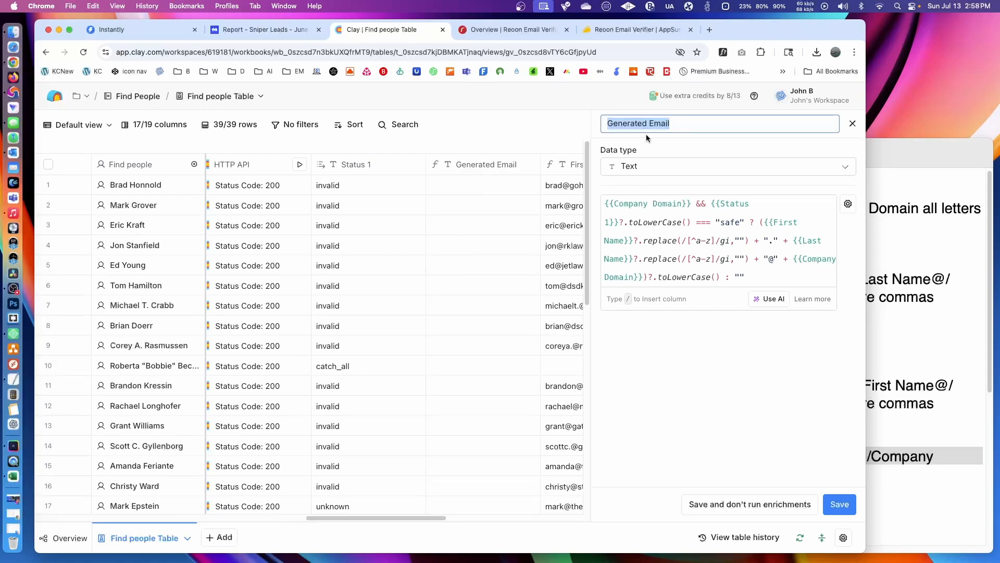
pyautogui.write('Safe 1')
pyautogui.press('Return')
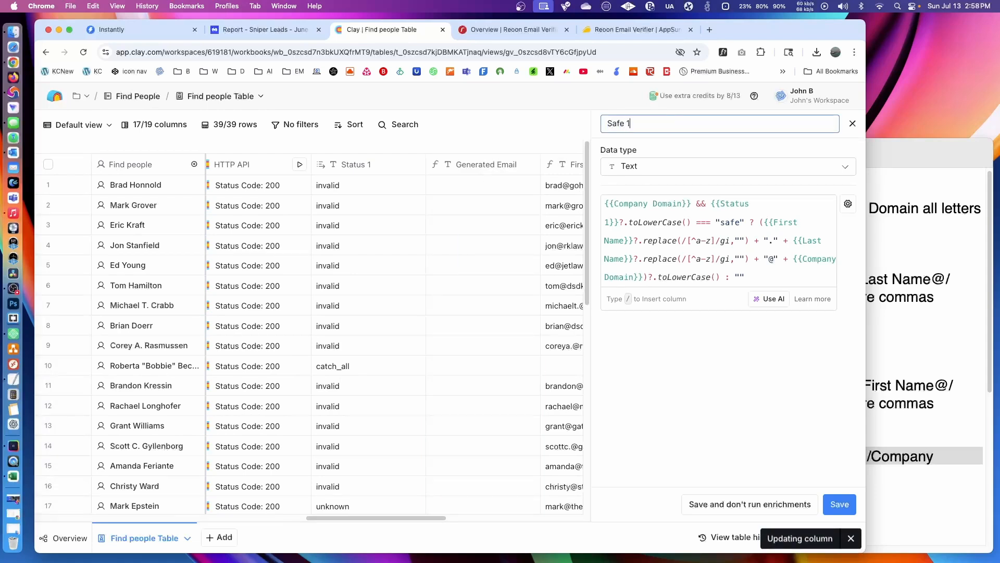
pyautogui.click(852, 124)
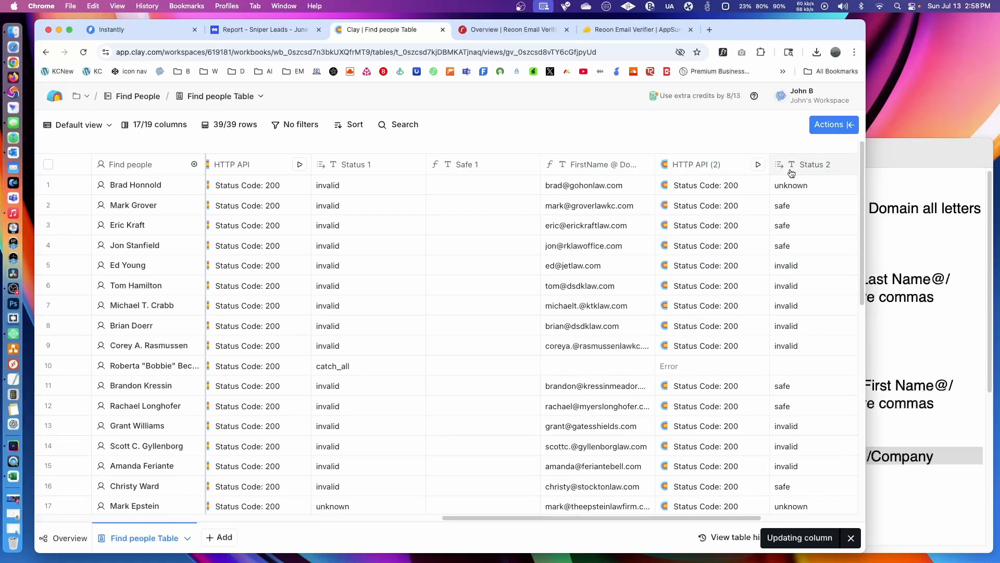
# - Rename the Safe Email 2 column to "Safe 2" and look through its rows
pyautogui.click(785, 517)
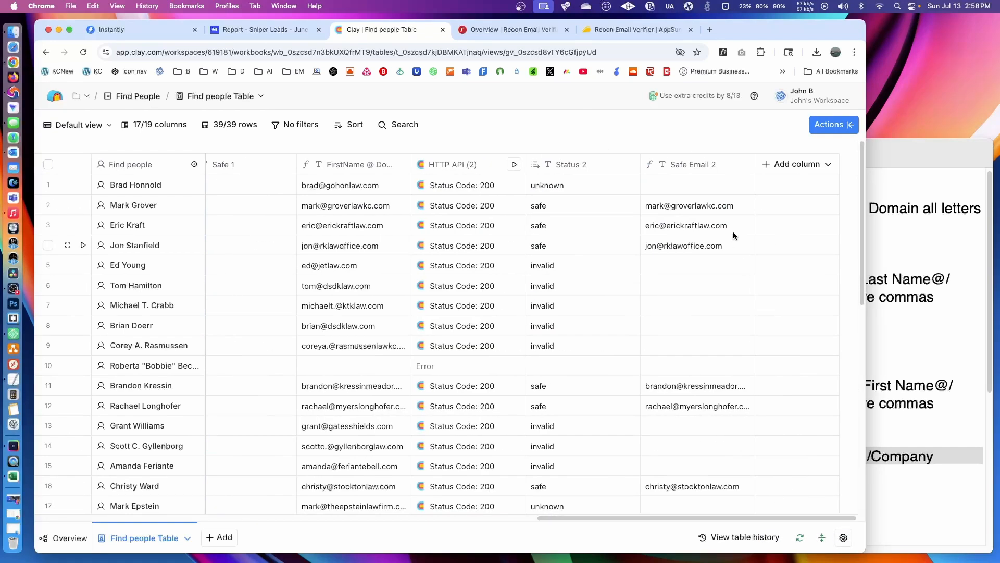
pyautogui.click(694, 164)
pyautogui.click(692, 164)
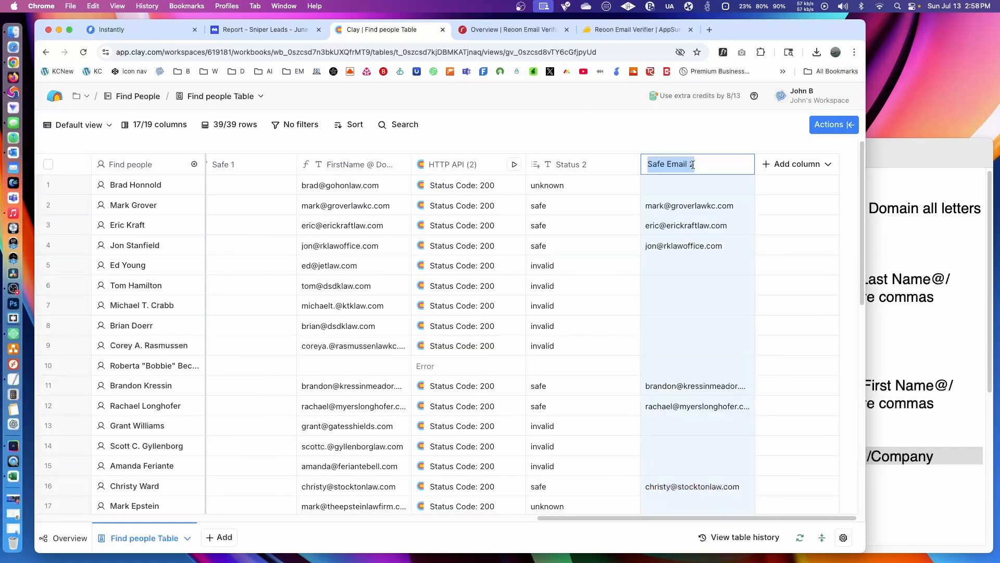
pyautogui.write('Safe 2')
pyautogui.press('Return')
pyautogui.scroll(-3, 677, 313)
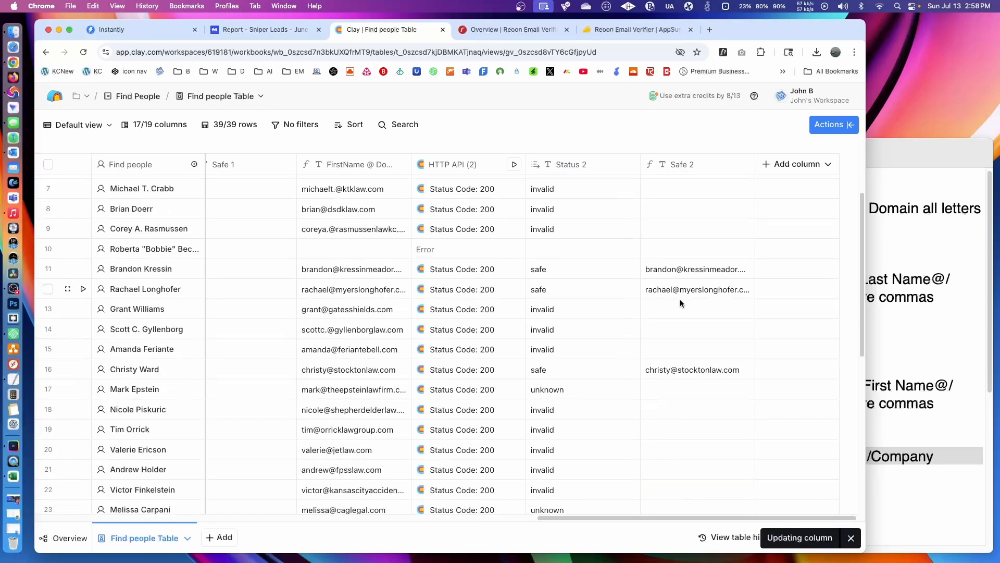
# - Look through the Safe 2 rows and read the search prompts in the Clay Commands notes, including the third and fourth searches
pyautogui.scroll(-8, 680, 303)
pyautogui.scroll(10, 705, 352)
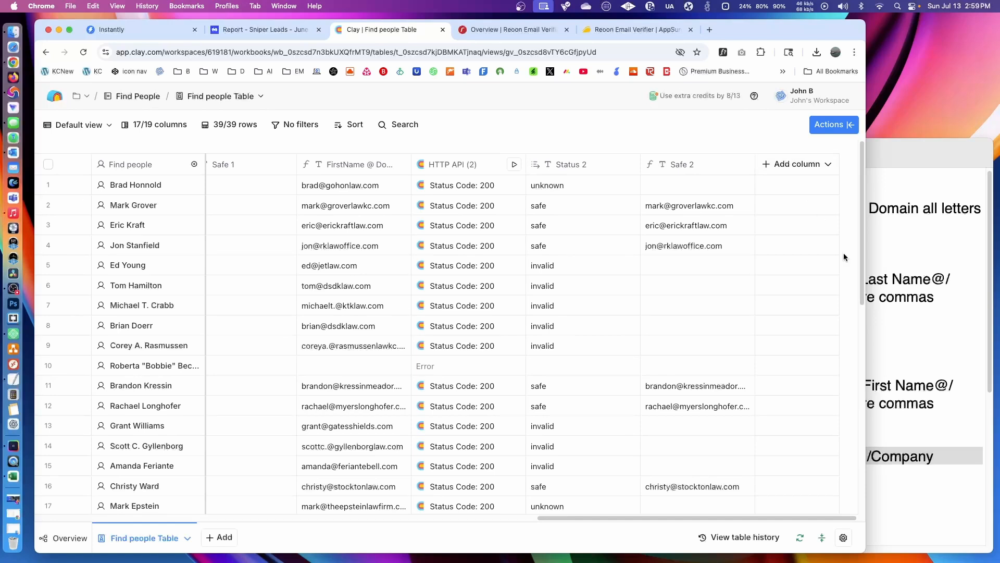
pyautogui.click(899, 296)
pyautogui.scroll(-3, 705, 359)
pyautogui.scroll(-7, 705, 359)
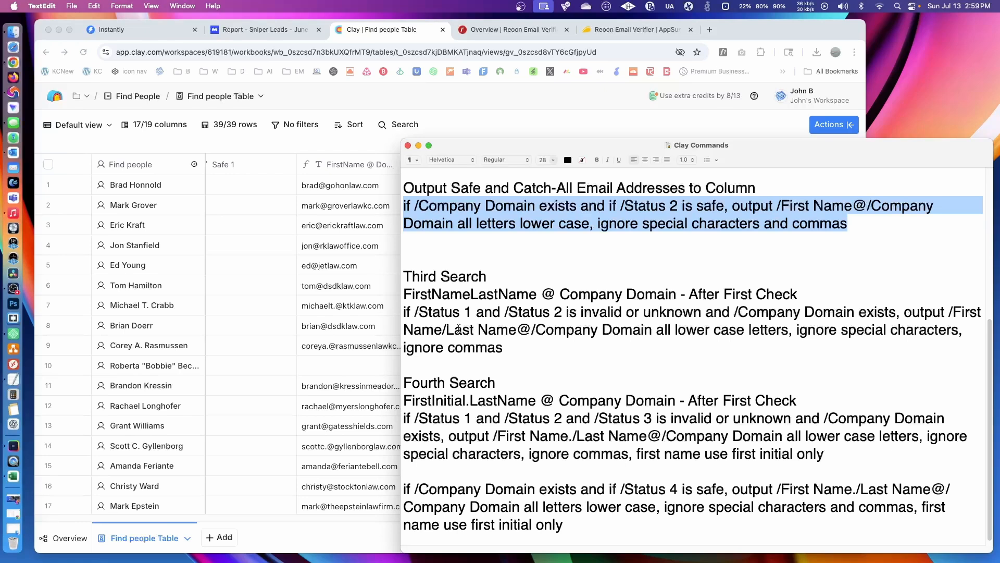
pyautogui.scroll(-1, 458, 453)
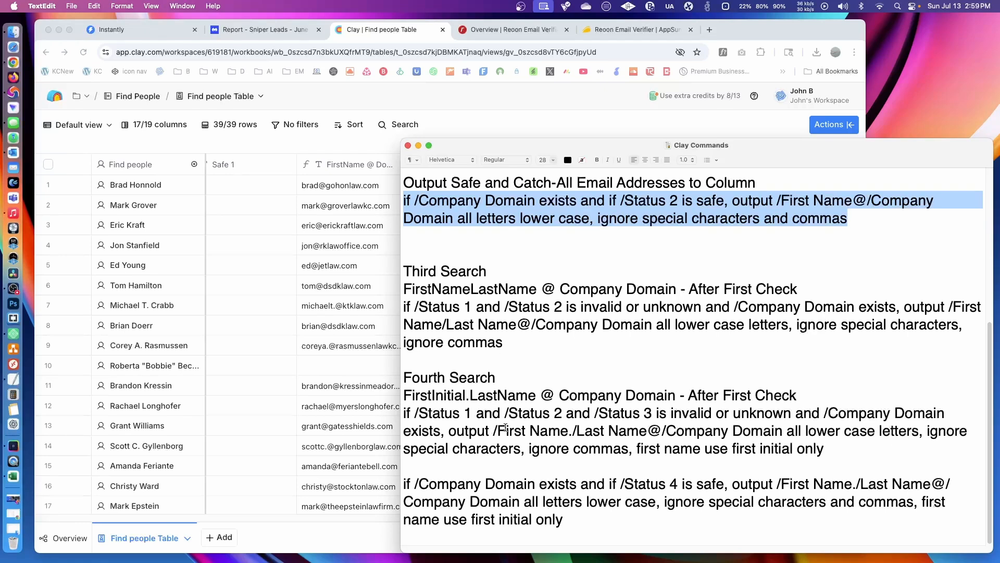
pyautogui.scroll(5, 634, 403)
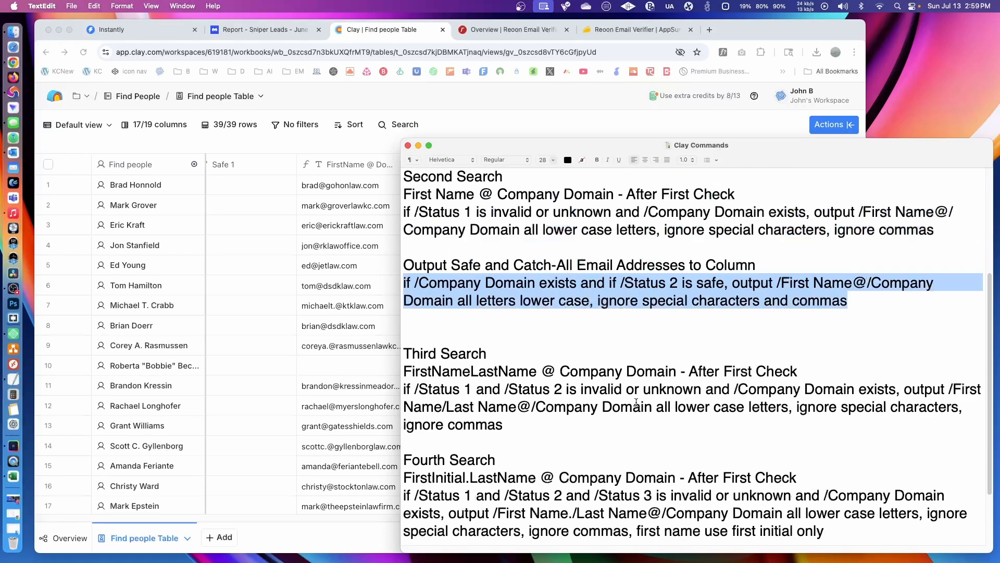
pyautogui.scroll(5, 636, 402)
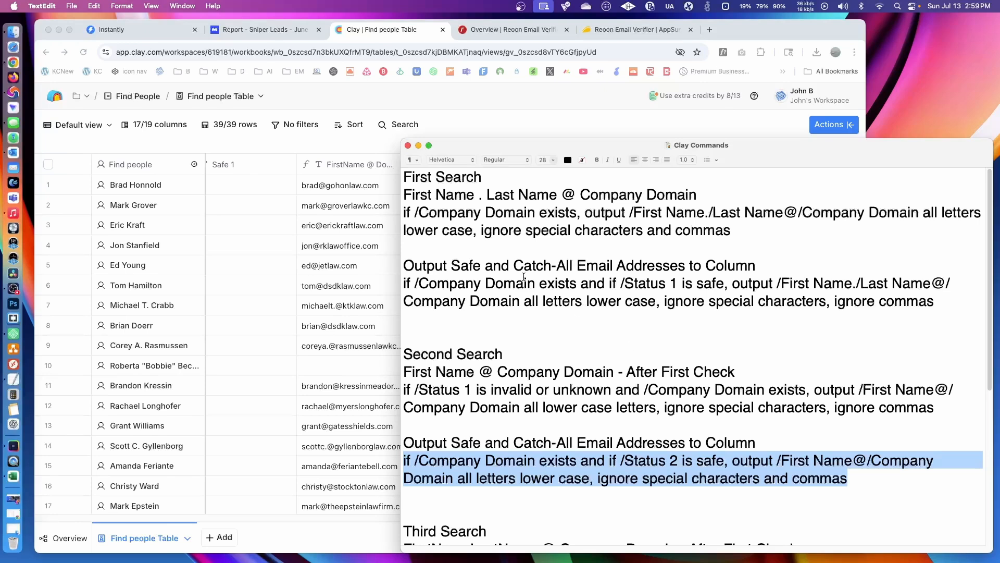
pyautogui.click(547, 126)
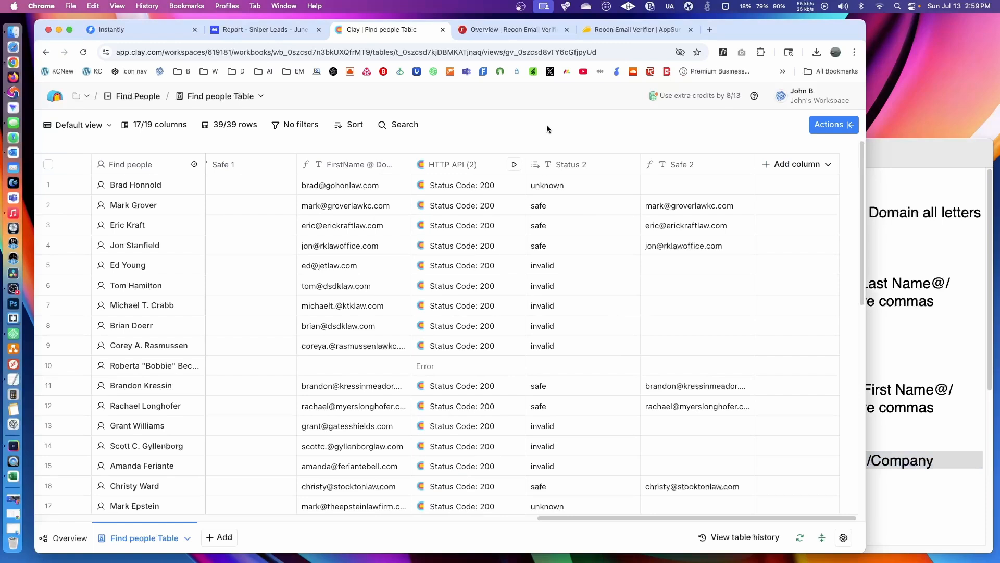
pyautogui.click(917, 263)
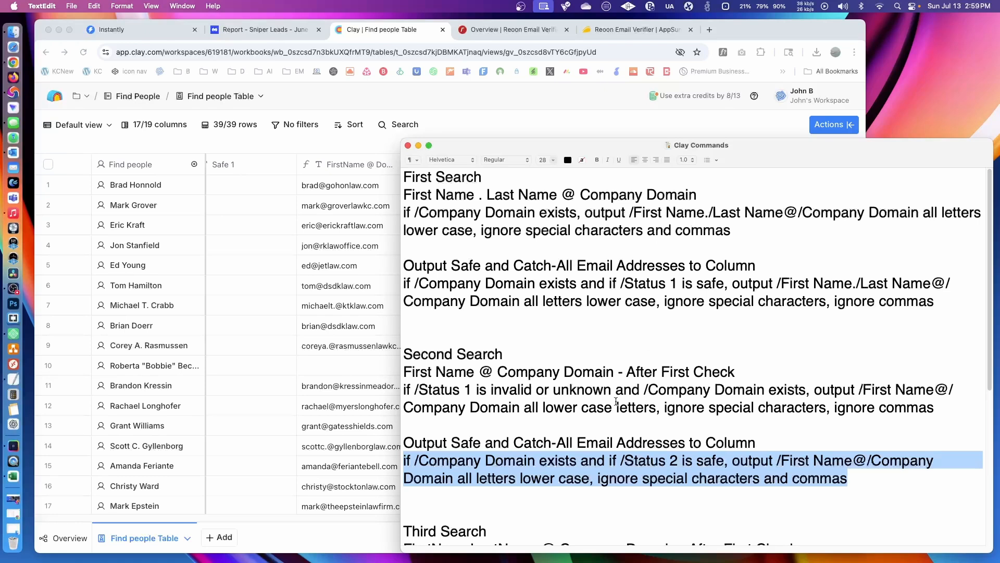
pyautogui.click(558, 122)
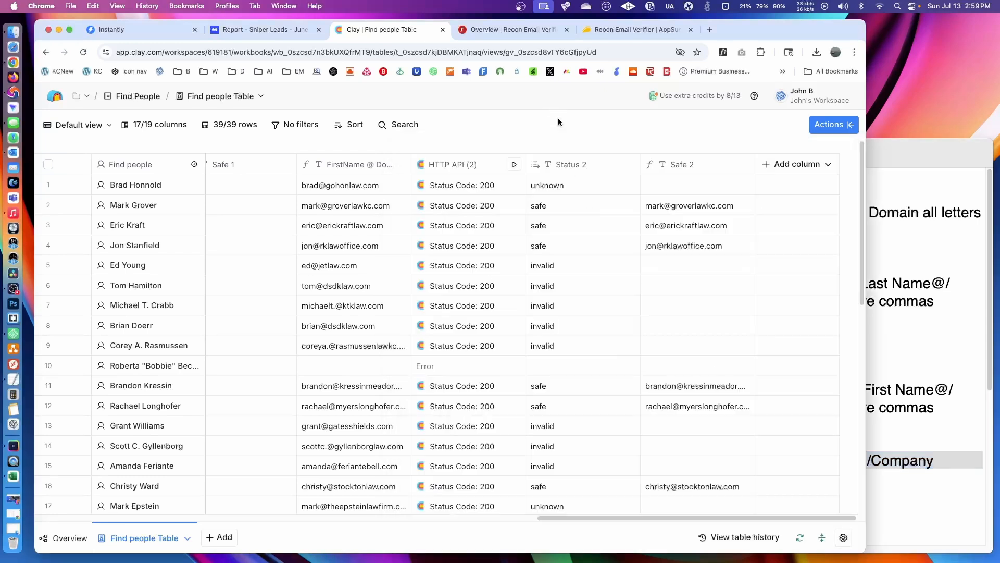
# - Add a Merge columns column of type Text with Safe 1 as its first input
pyautogui.click(797, 165)
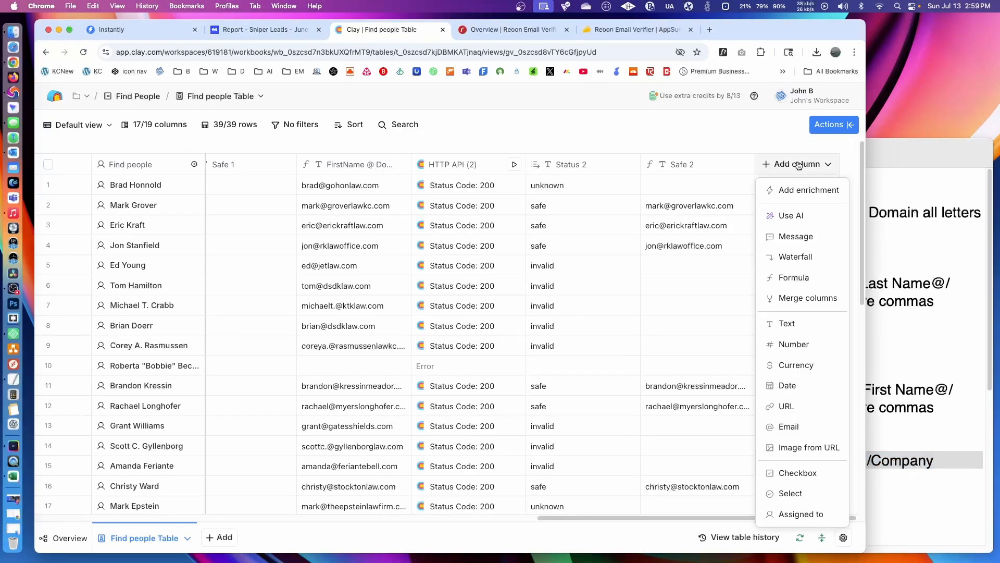
pyautogui.click(811, 300)
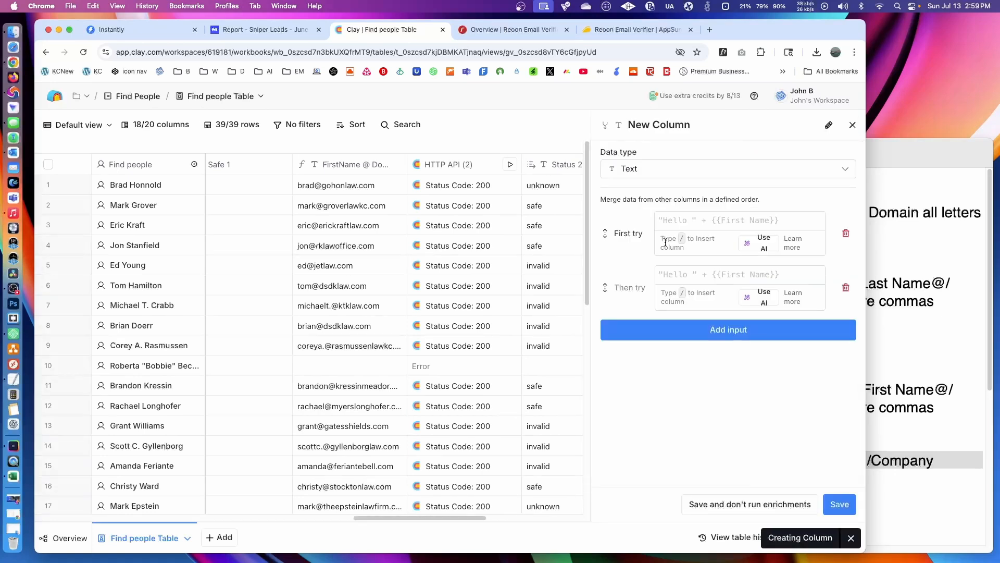
pyautogui.click(704, 220)
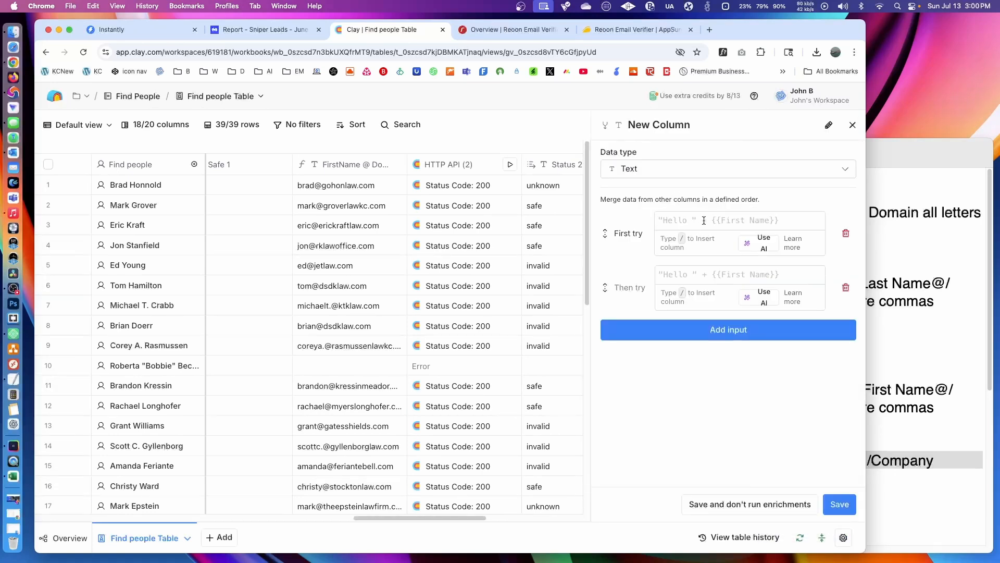
pyautogui.write('safe')
pyautogui.moveTo(717, 225); pyautogui.dragTo(636, 229)
pyautogui.press('BackSpace')
pyautogui.write('/sa')
pyautogui.moveTo(704, 240)
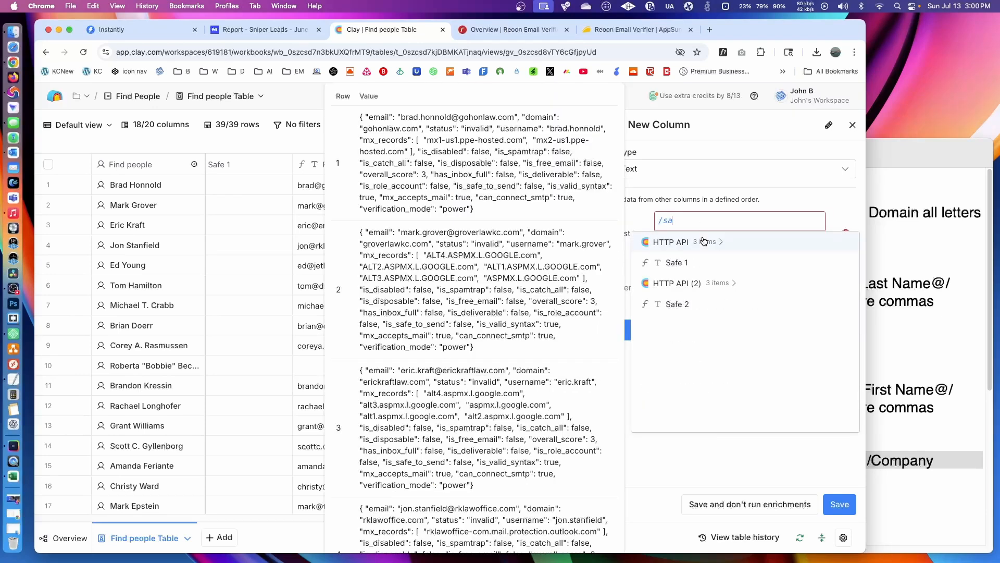
pyautogui.click(676, 262)
# - Set Safe 2 as the merge column's fallback input and save the column
pyautogui.click(685, 277)
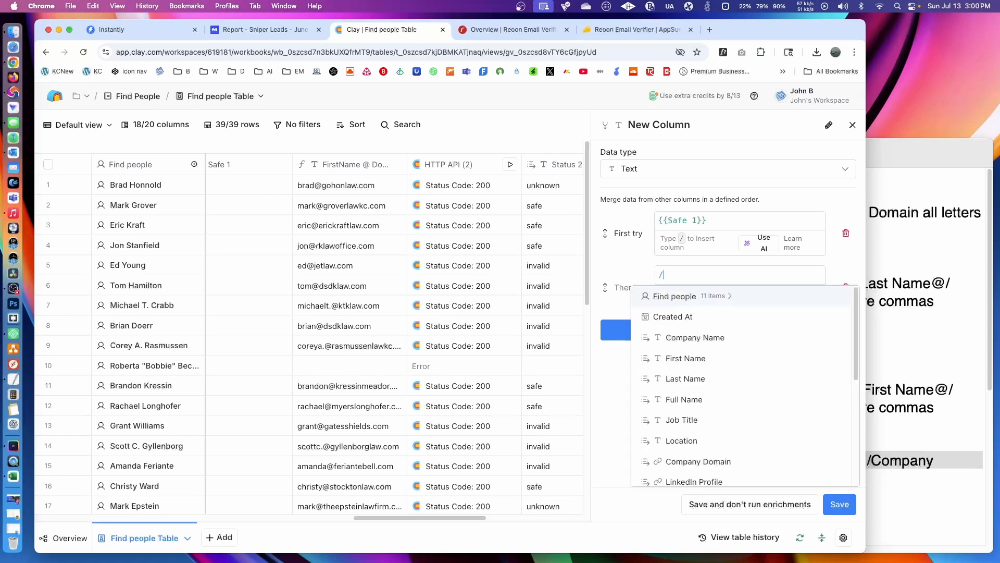
pyautogui.write('/safe')
pyautogui.click(684, 357)
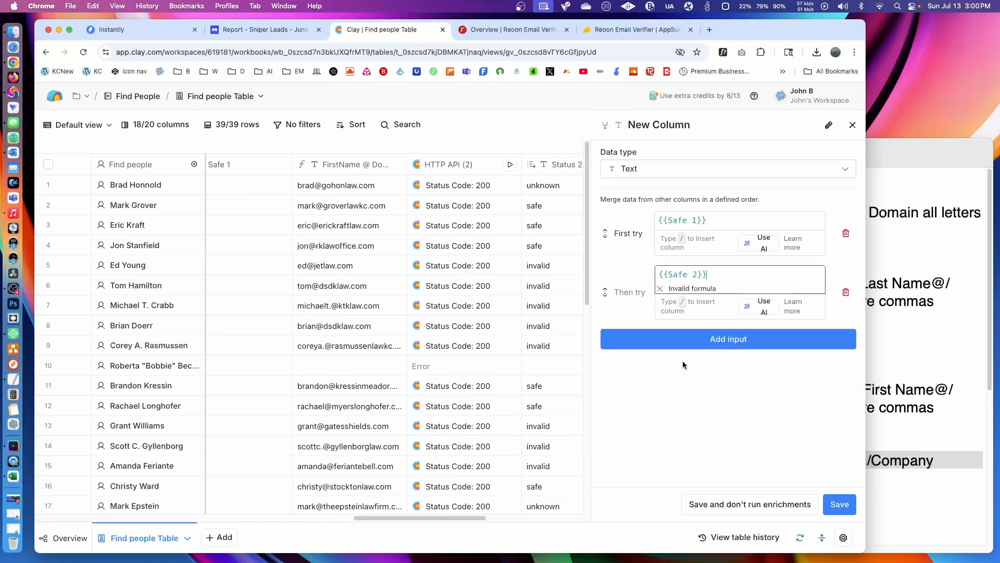
pyautogui.click(838, 504)
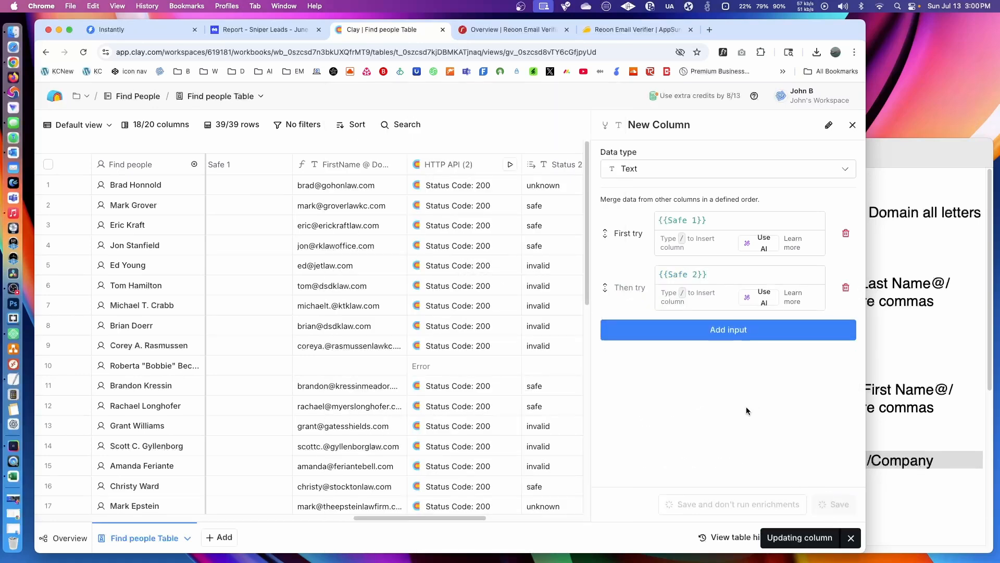
# - Rename the merged column "Final List - Valid" and look through its rows
pyautogui.click(793, 166)
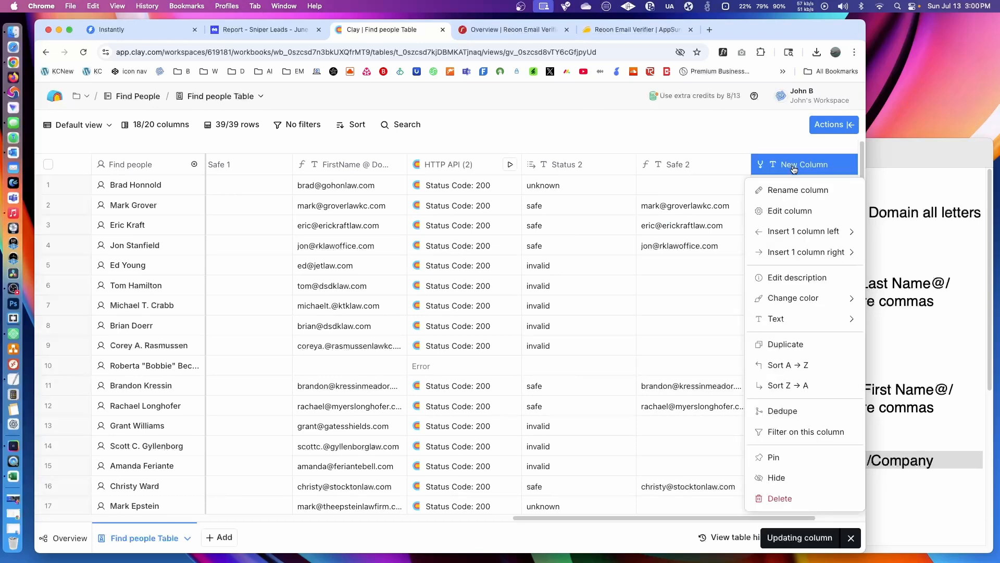
pyautogui.click(792, 165)
pyautogui.write('Fi')
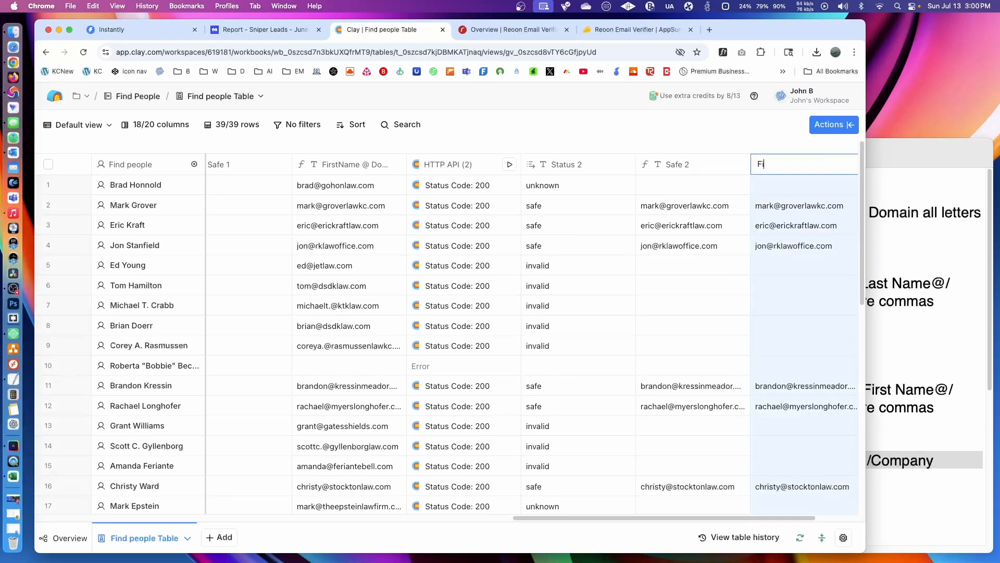
pyautogui.write('nal List - Valid')
pyautogui.press('Return')
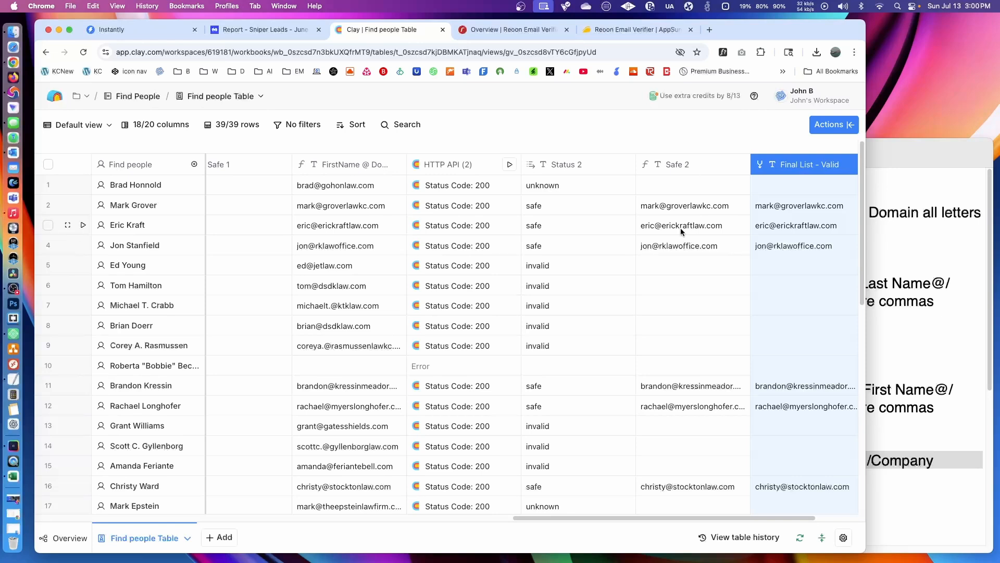
pyautogui.scroll(-10, 681, 227)
pyautogui.scroll(10, 691, 230)
pyautogui.scroll(-1, 377, 314)
pyautogui.scroll(-10, 377, 318)
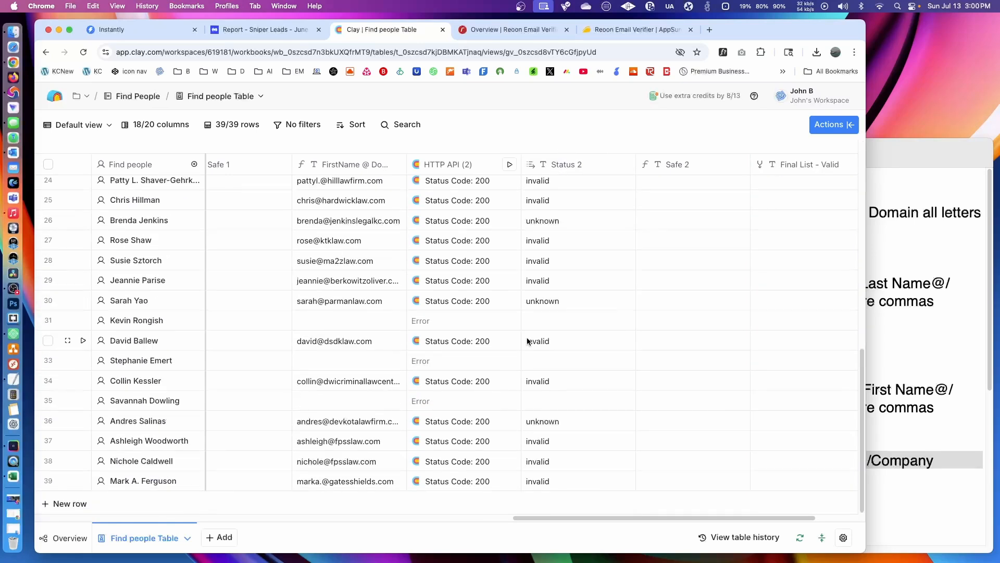
# - Check the remaining credits in the Reoon overview and view the Manyreach CRM prospect list
pyautogui.click(505, 33)
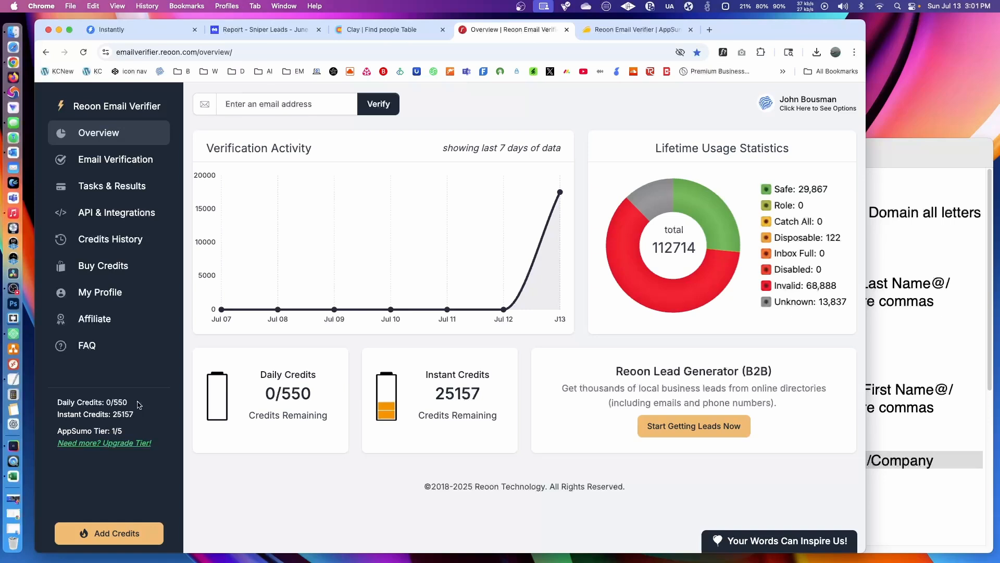
pyautogui.click(274, 34)
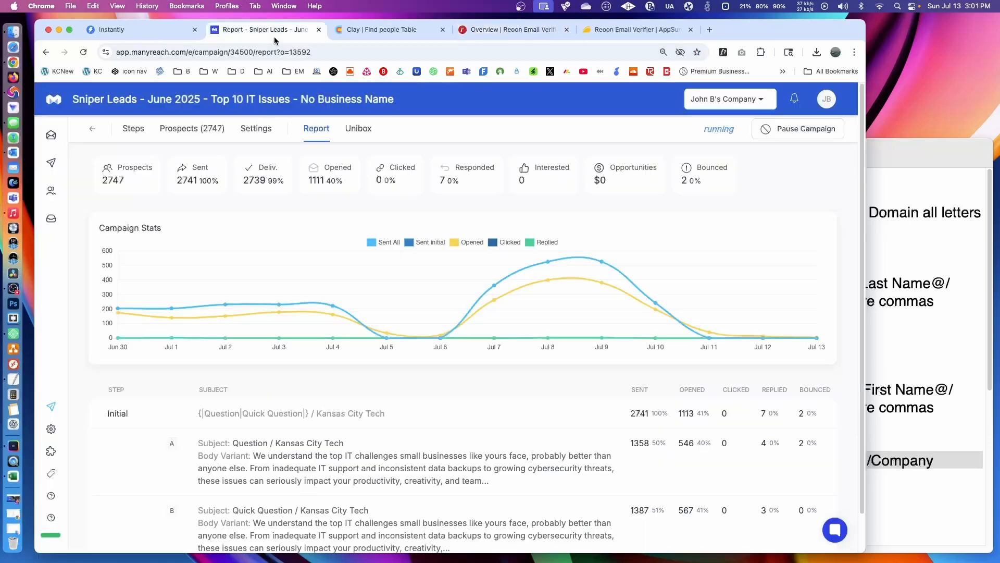
pyautogui.moveTo(50, 131)
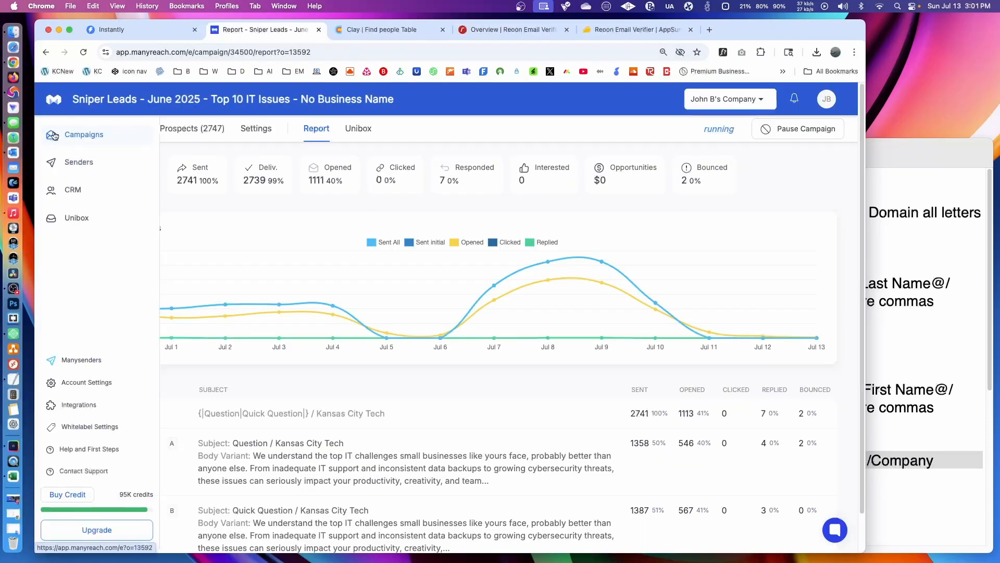
pyautogui.click(106, 162)
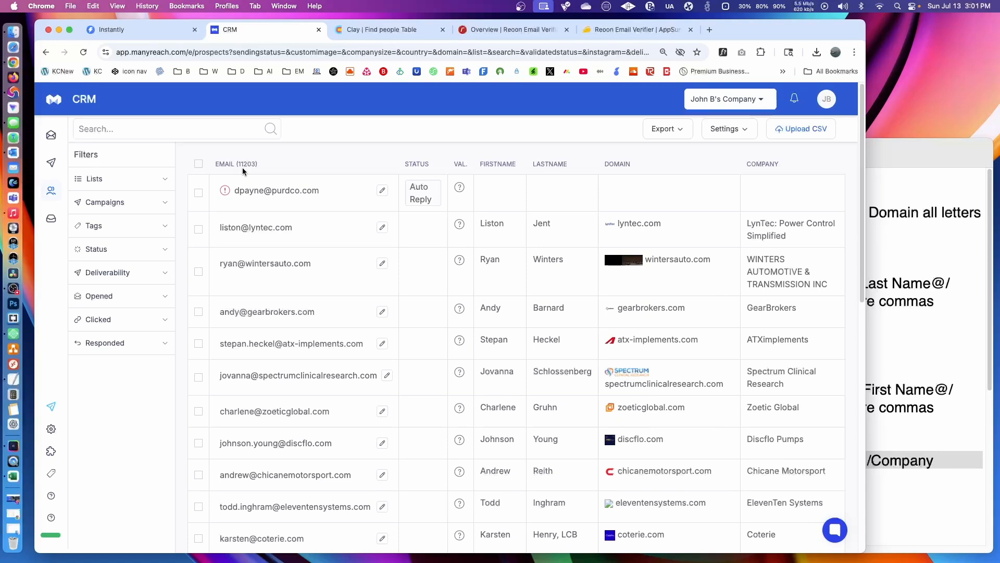
# - Return to the Clay table, check the Final List - Valid column and download the table as a CSV
pyautogui.click(393, 30)
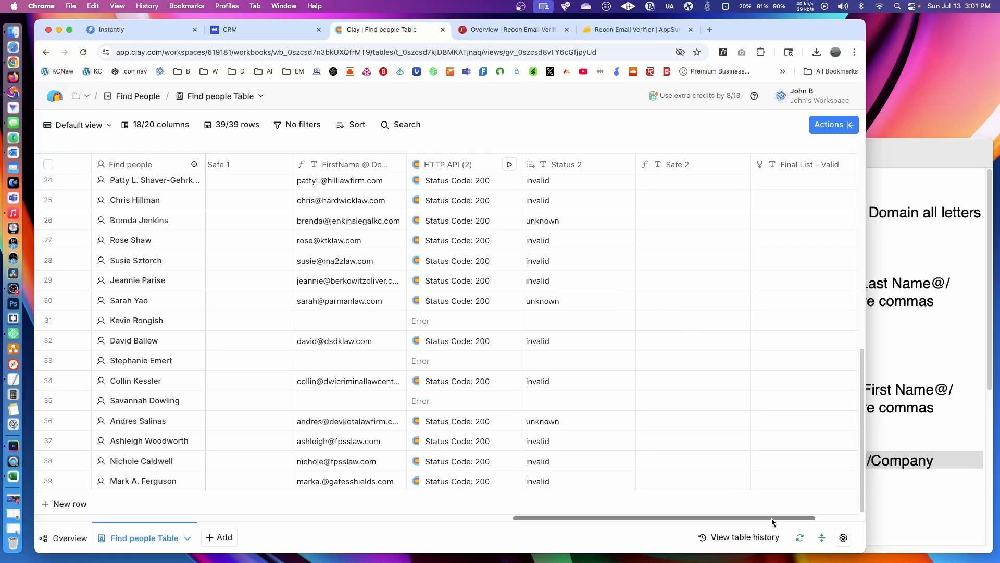
pyautogui.moveTo(771, 518); pyautogui.dragTo(812, 518)
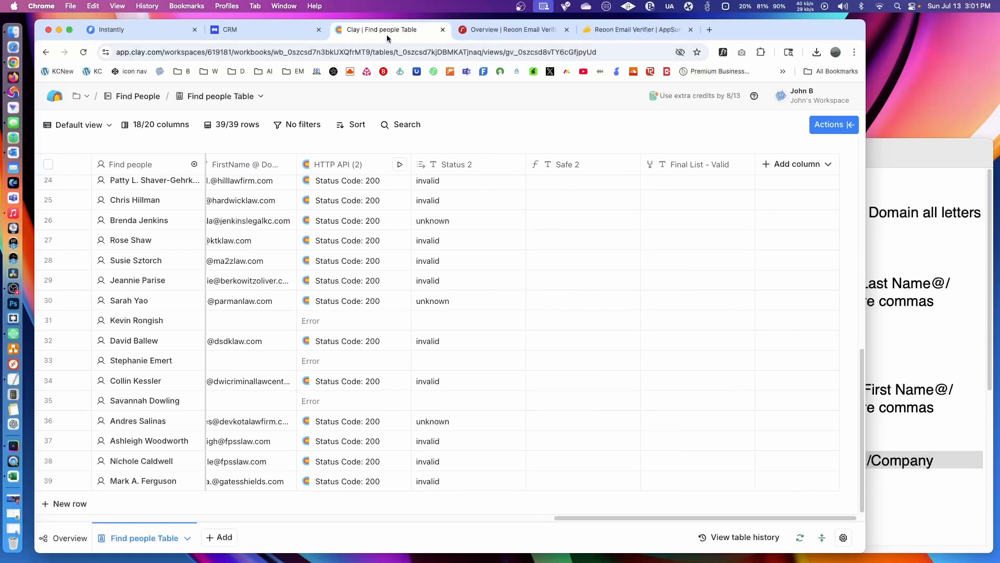
pyautogui.scroll(10, 697, 276)
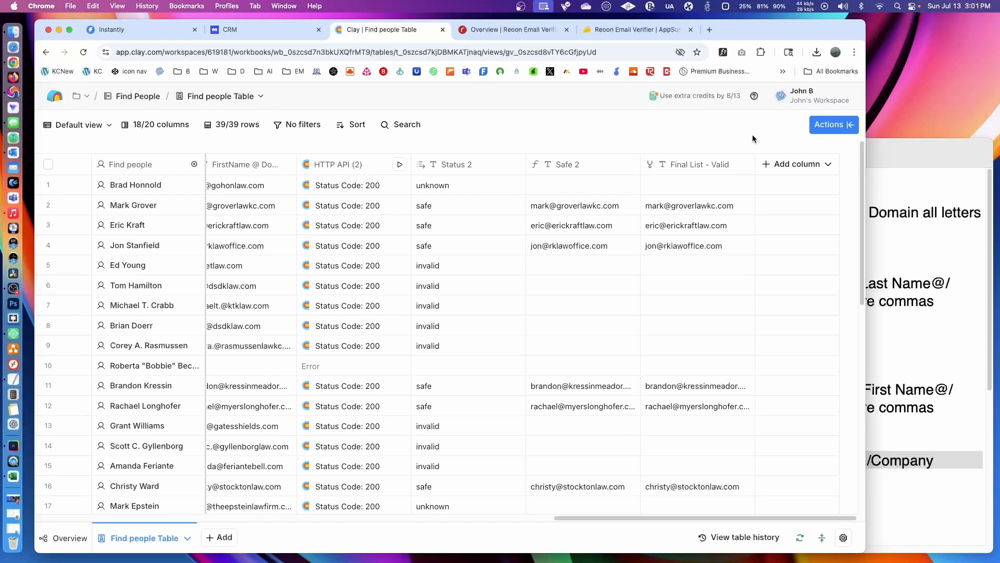
pyautogui.click(833, 124)
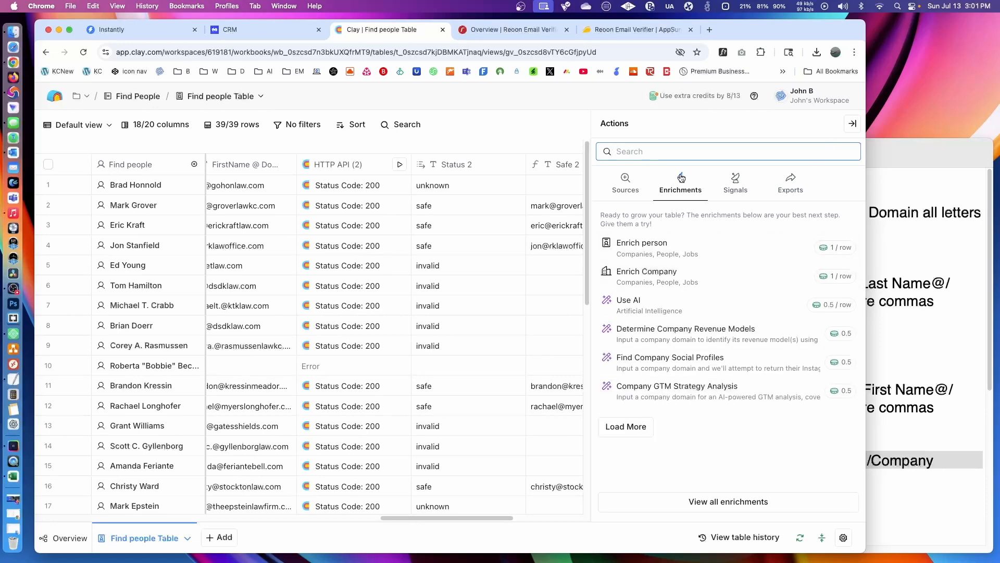
pyautogui.click(790, 183)
pyautogui.click(662, 237)
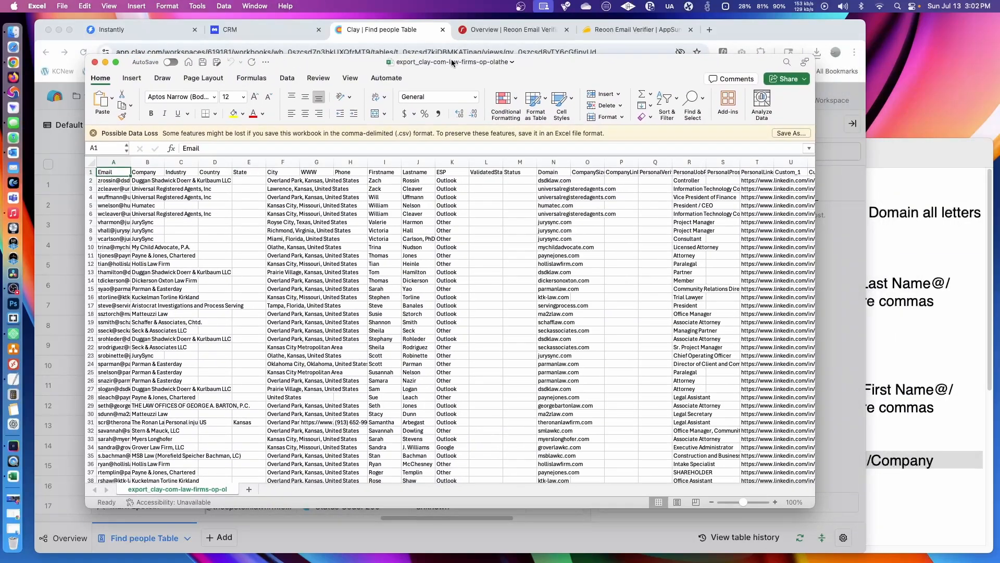
# - Look at the export_clay-com-law-firms-op-olathe workbook in Excel and close it
pyautogui.click(451, 60)
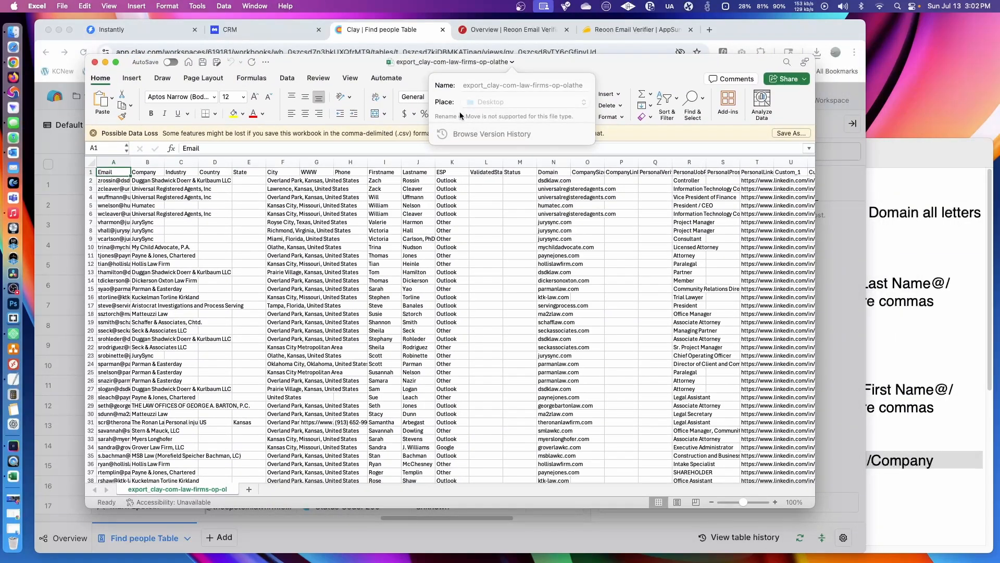
pyautogui.click(590, 59)
pyautogui.click(95, 62)
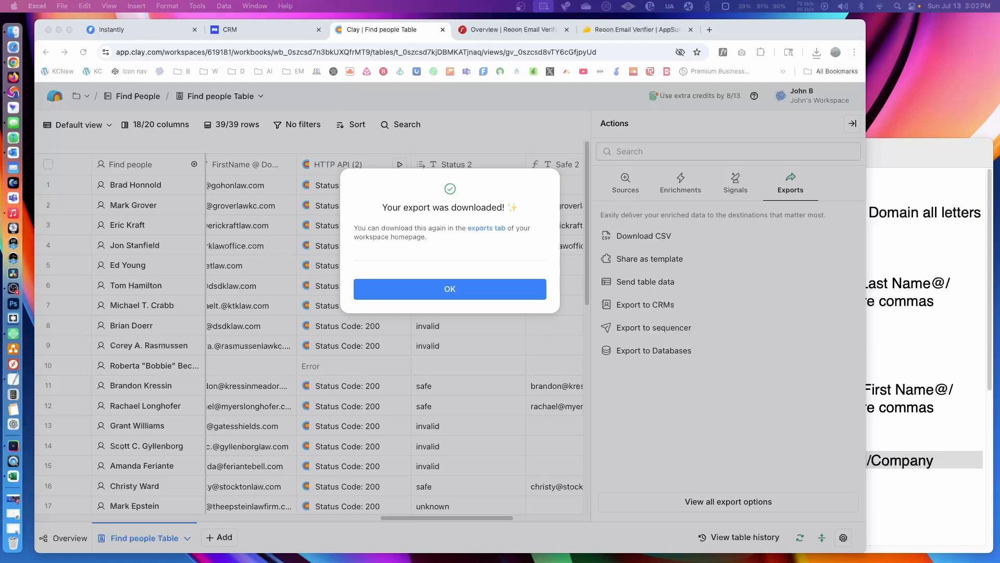
# - Open the downloaded Find-people-Table-Default-view-export CSV from Chrome's download history and close the history page
pyautogui.click(854, 52)
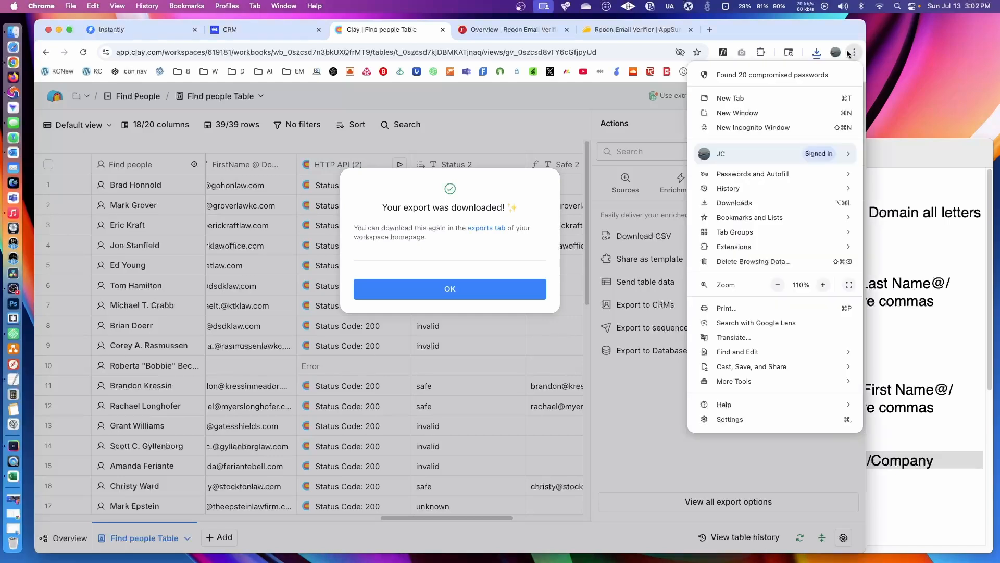
pyautogui.click(761, 203)
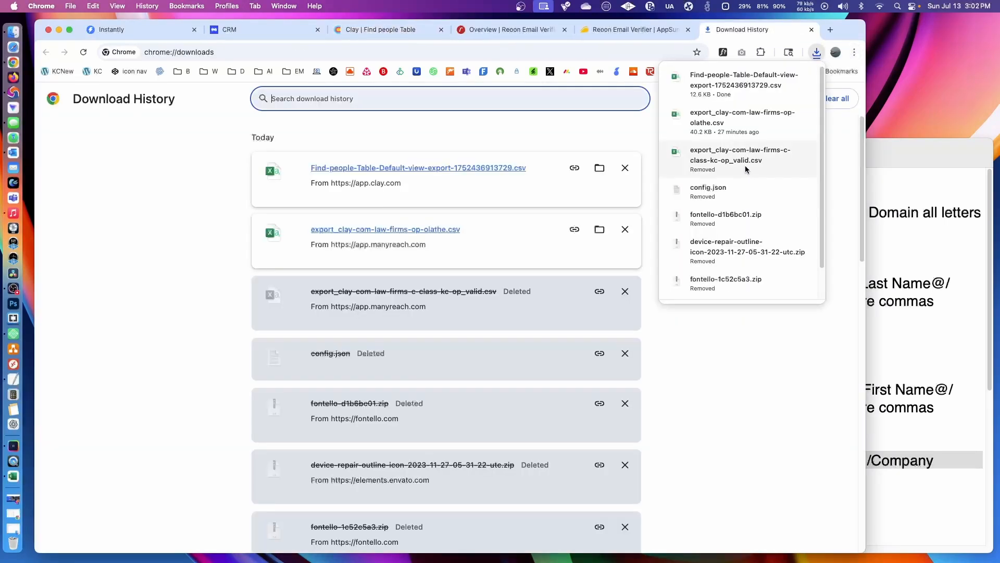
pyautogui.moveTo(834, 175); pyautogui.dragTo(836, 145)
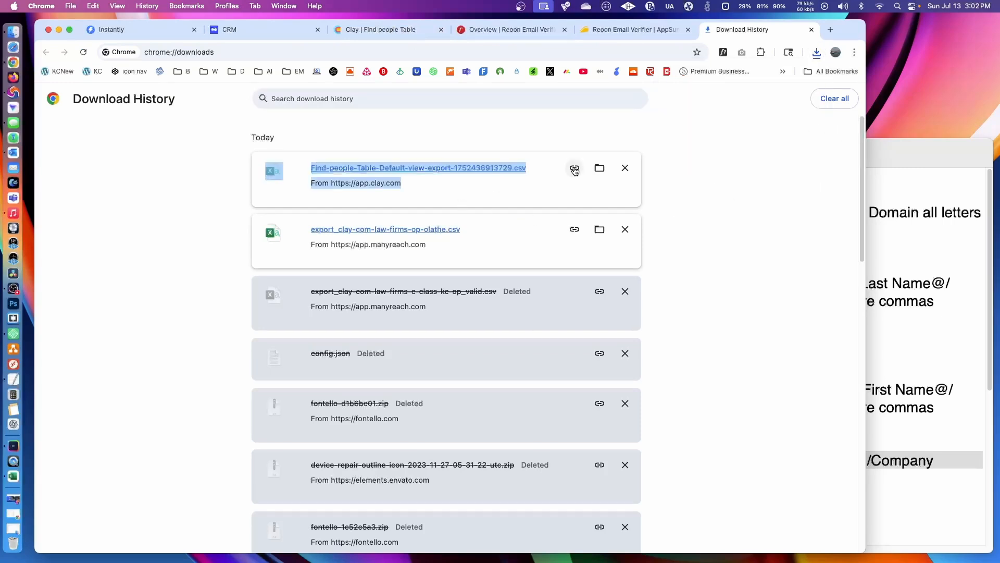
pyautogui.click(433, 168)
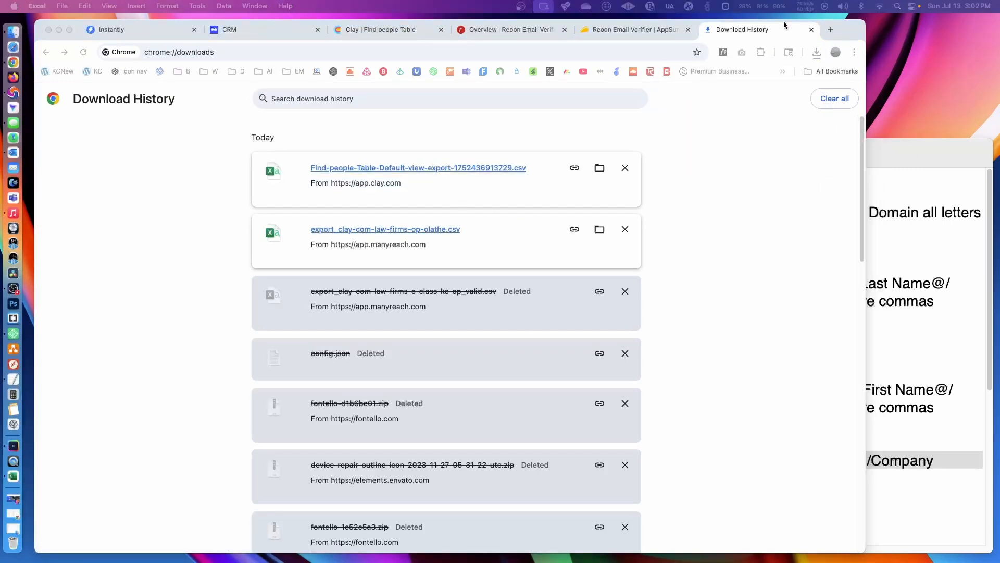
pyautogui.click(813, 30)
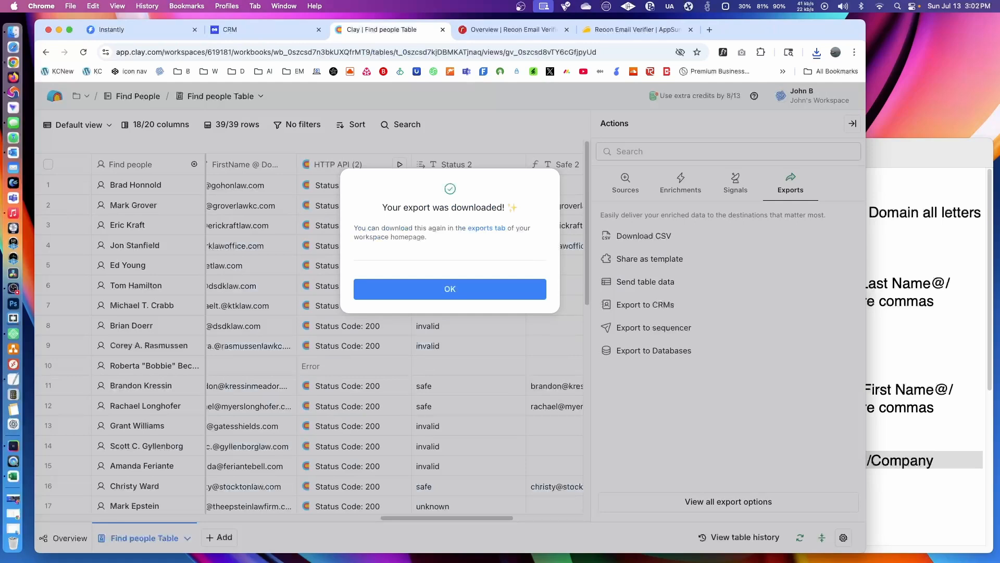
# - Maximize the exported CSV in Excel, widen the Status 2 and Safe 2 columns and clear the whole Safe 2 column
pyautogui.moveTo(999, 78); pyautogui.dragTo(340, 56)
pyautogui.click(408, 63)
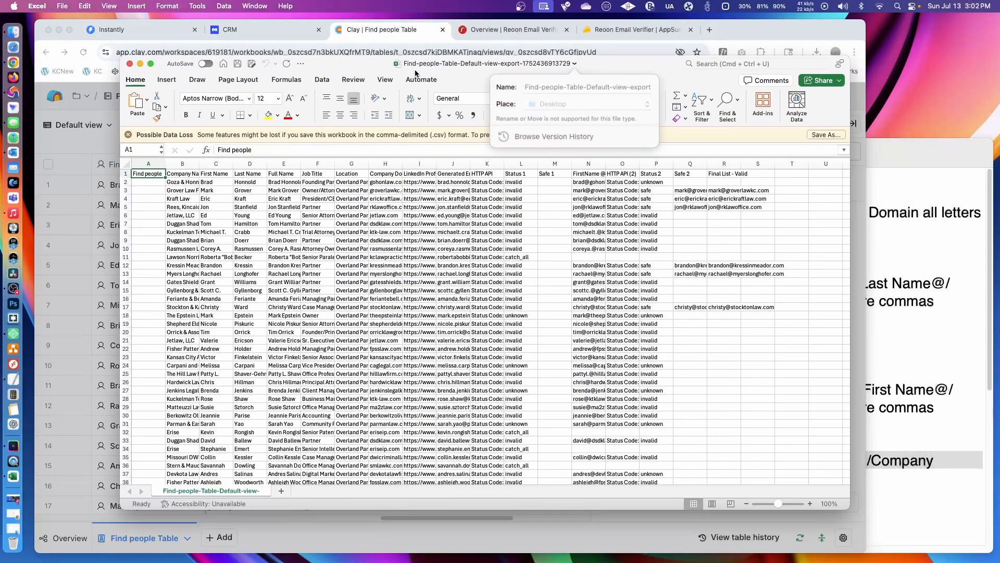
pyautogui.doubleClick(650, 63)
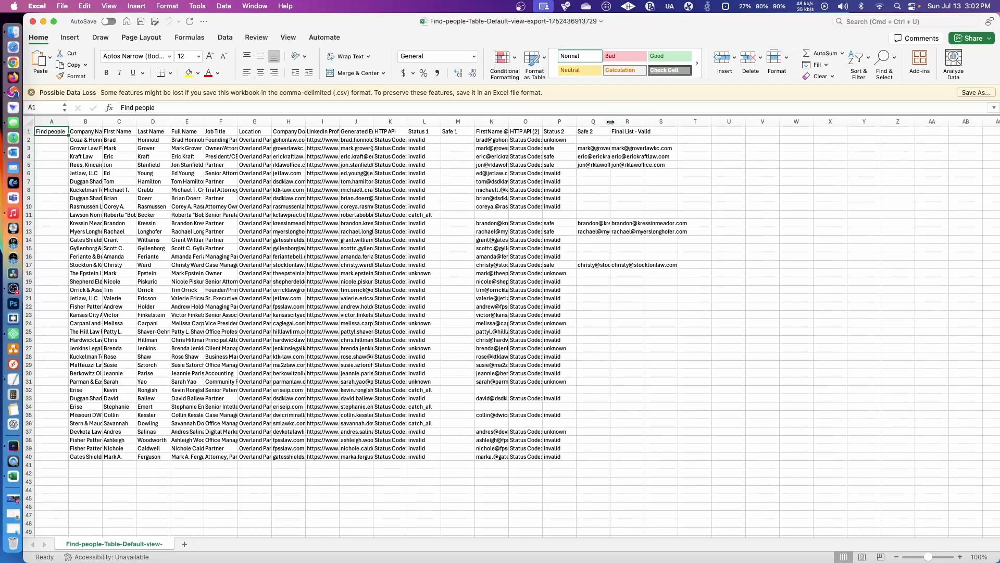
pyautogui.moveTo(610, 122); pyautogui.dragTo(767, 121)
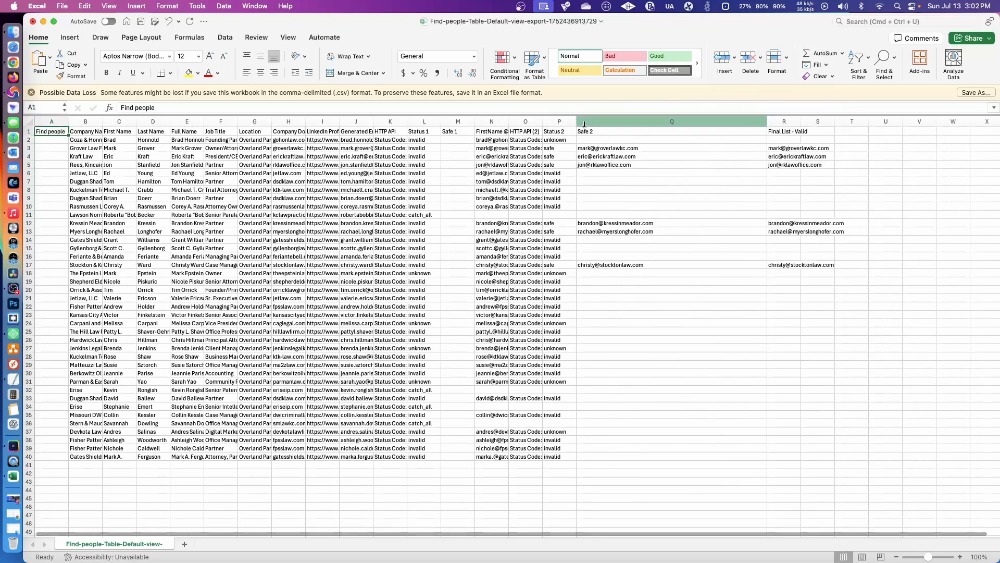
pyautogui.moveTo(584, 122); pyautogui.dragTo(642, 123)
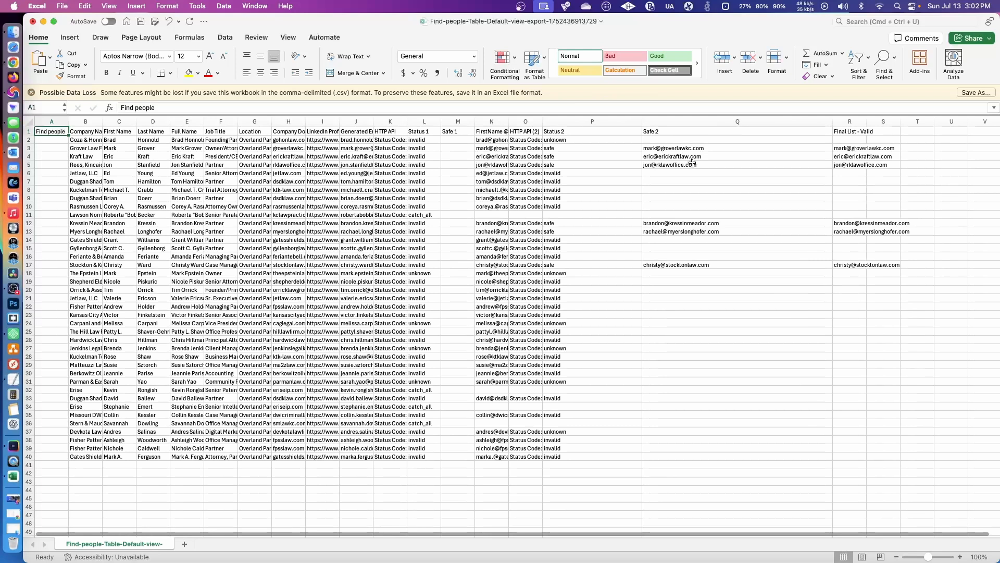
pyautogui.click(687, 123)
pyautogui.press('Delete')
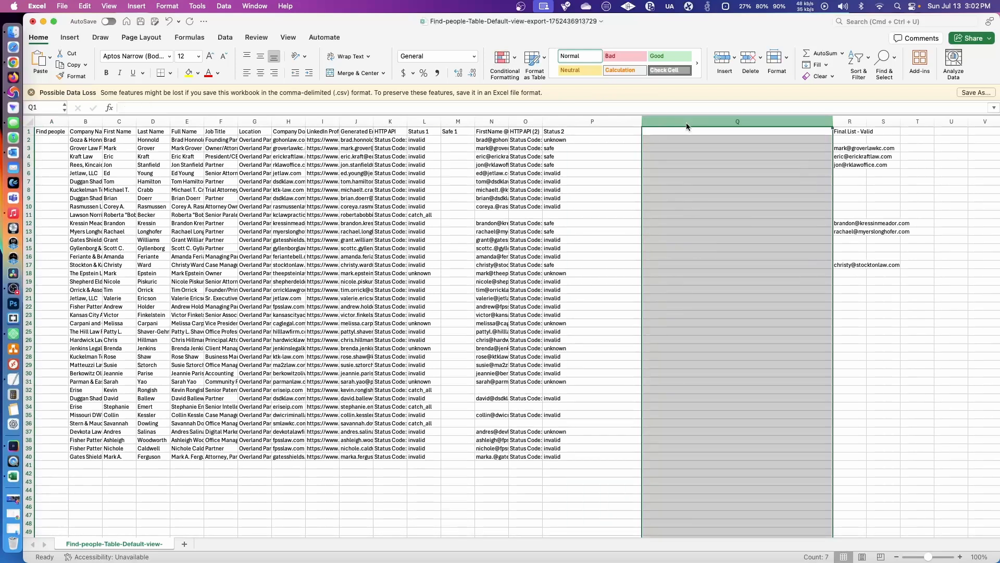
# - Widen and clear the FirstName @ Domain and Generated Email Address columns, also widening the LinkedIn Profile column
pyautogui.moveTo(507, 120); pyautogui.dragTo(637, 120)
pyautogui.click(497, 123)
pyautogui.press('Delete')
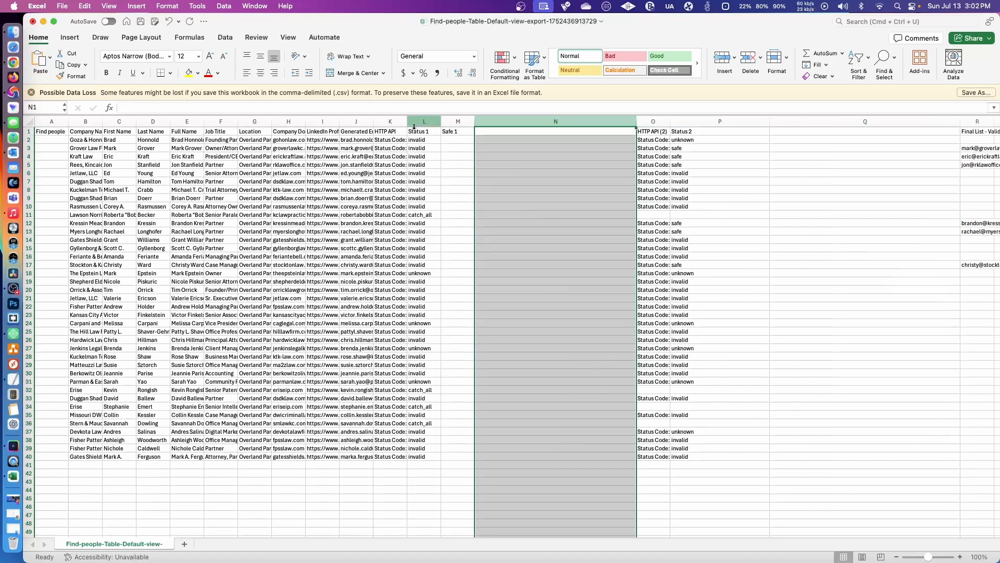
pyautogui.moveTo(340, 123); pyautogui.dragTo(549, 125)
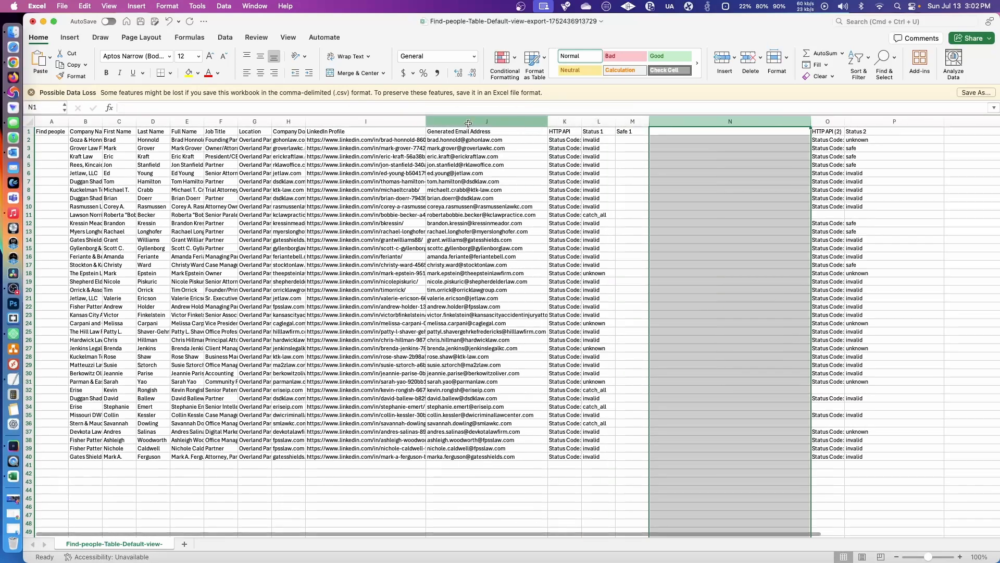
pyautogui.click(487, 122)
pyautogui.press('Delete')
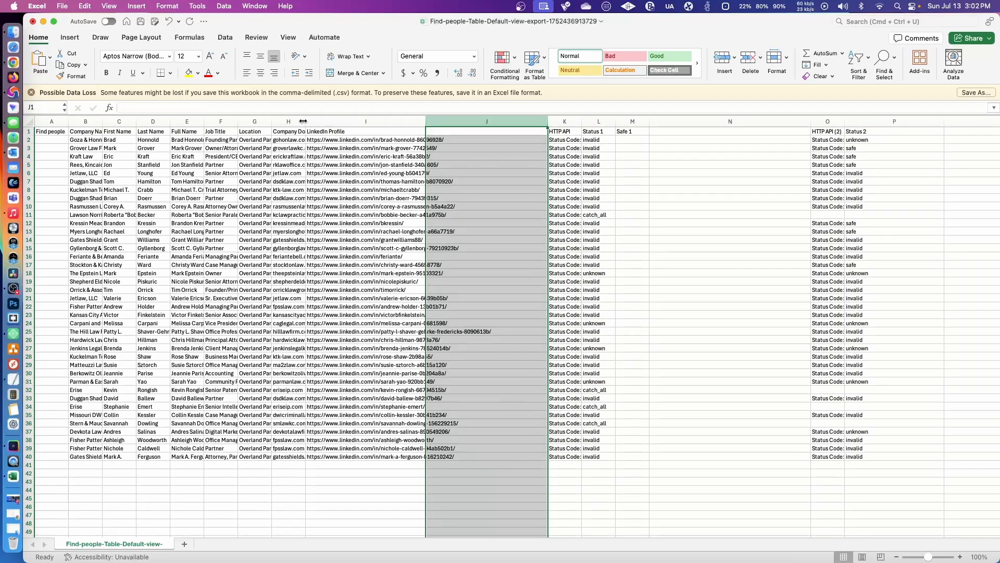
# - Widen the Company Domain and HTTP API (2) columns and clear the whole Safe 1 column
pyautogui.moveTo(306, 122); pyautogui.dragTo(388, 122)
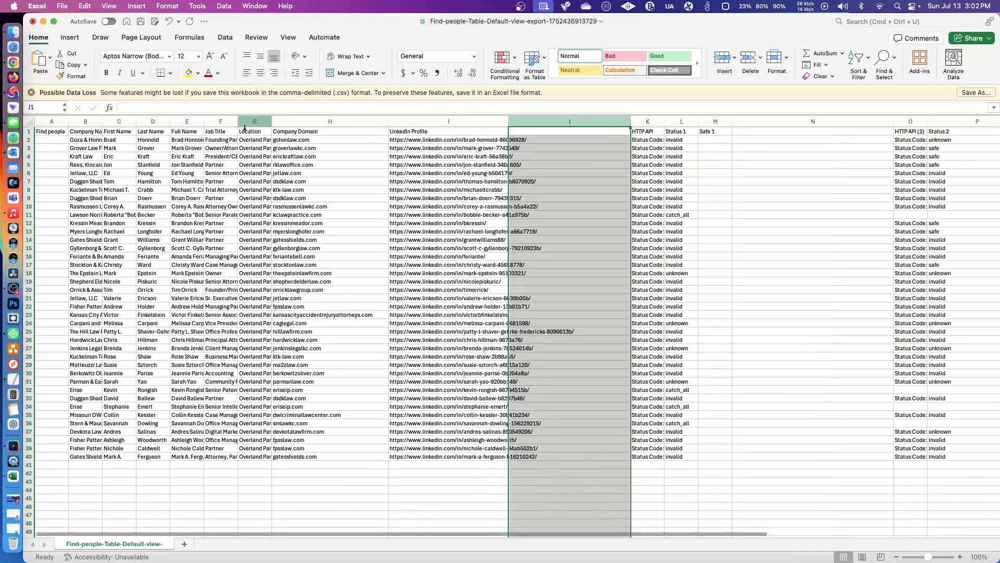
pyautogui.moveTo(599, 536); pyautogui.dragTo(828, 534)
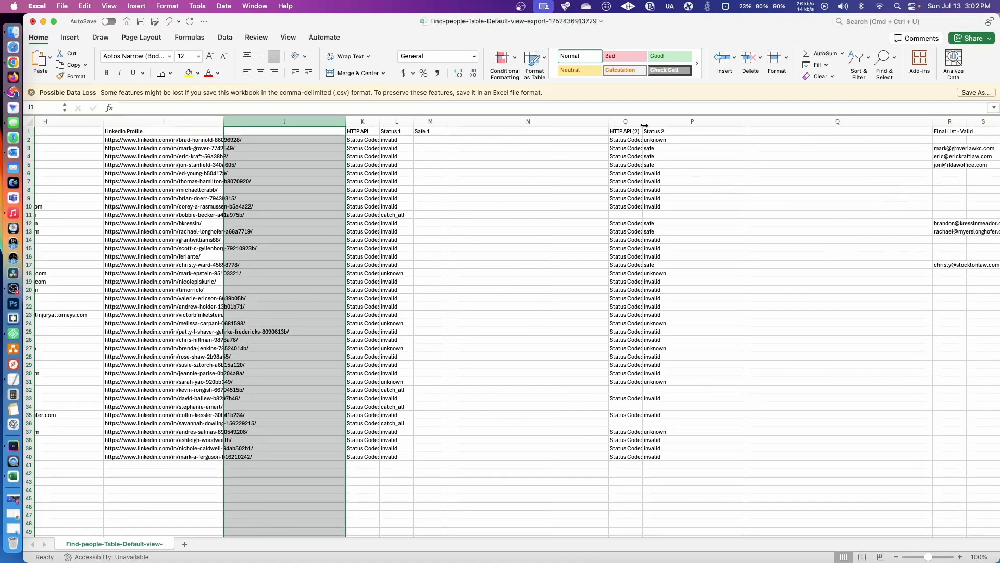
pyautogui.moveTo(643, 121); pyautogui.dragTo(724, 122)
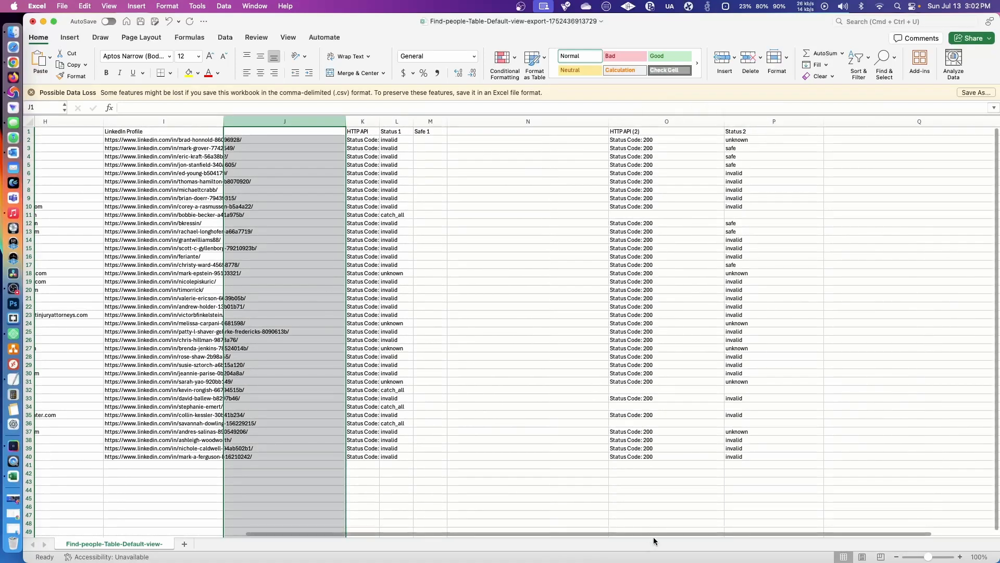
pyautogui.hscroll(-3, 655, 536)
pyautogui.click(505, 122)
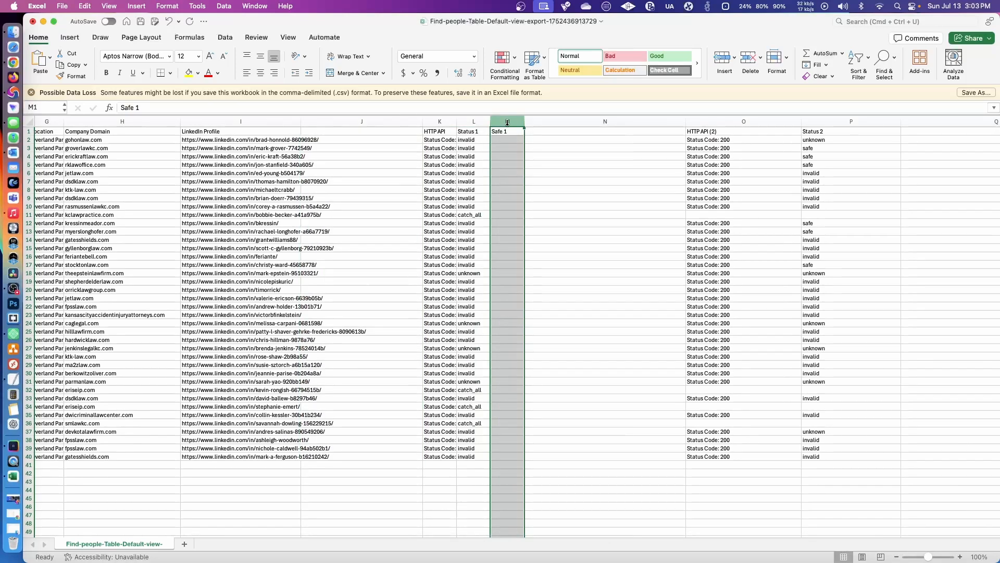
pyautogui.press('Delete')
# - Save the edited CSV, close its workbook and dismiss Clay's export confirmation
pyautogui.hscroll(5, 585, 472)
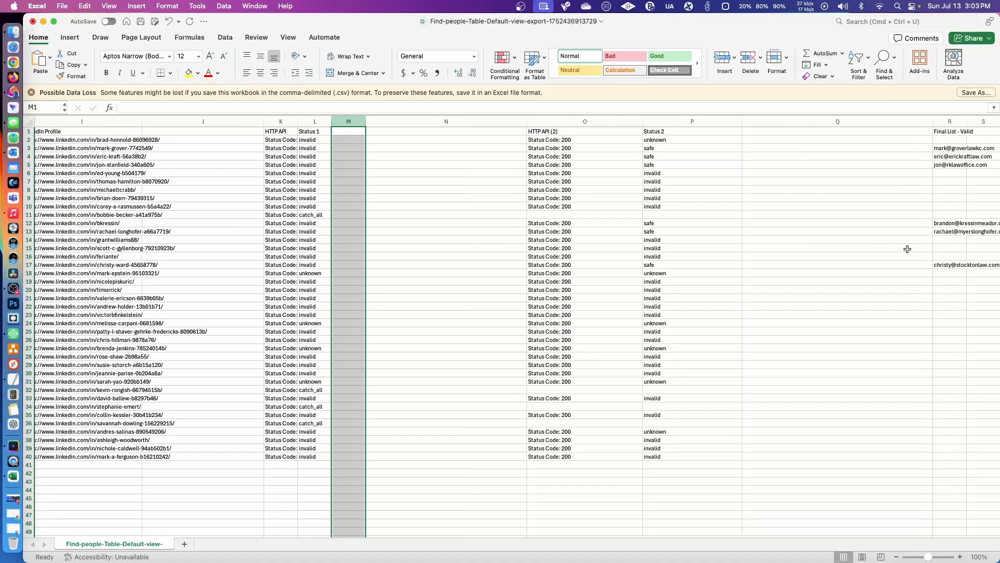
pyautogui.press('super+s')
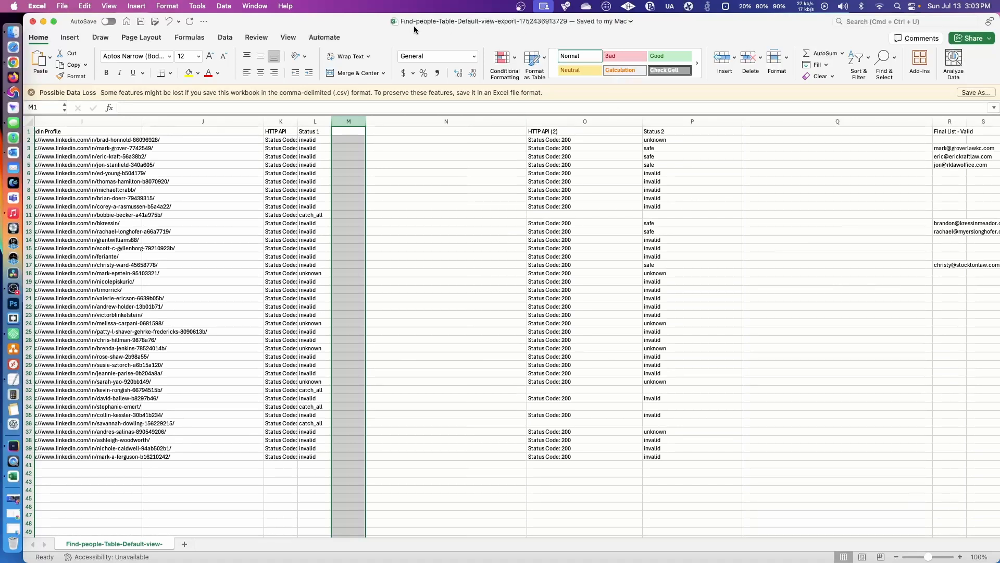
pyautogui.click(32, 21)
pyautogui.click(484, 294)
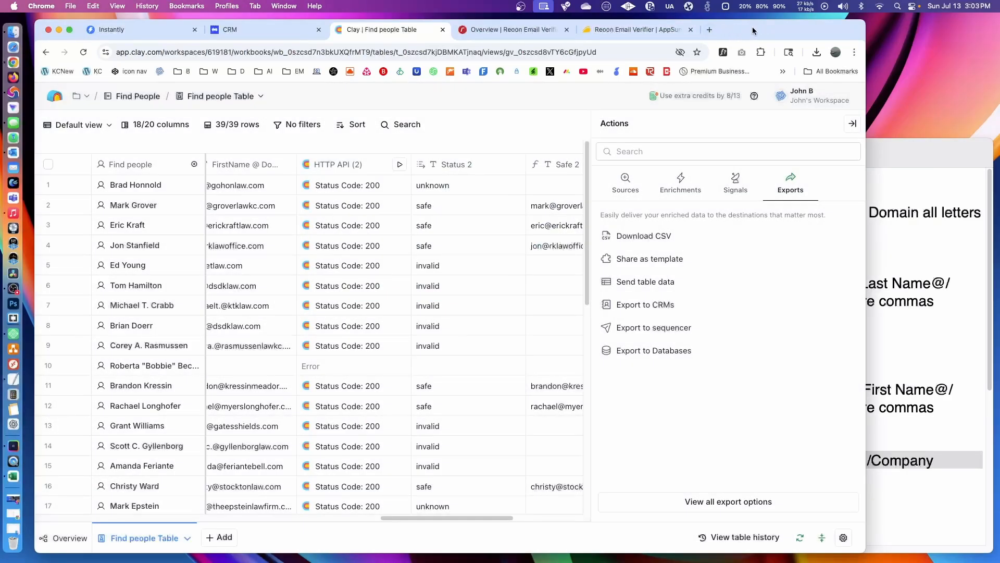
pyautogui.rightClick(17, 62)
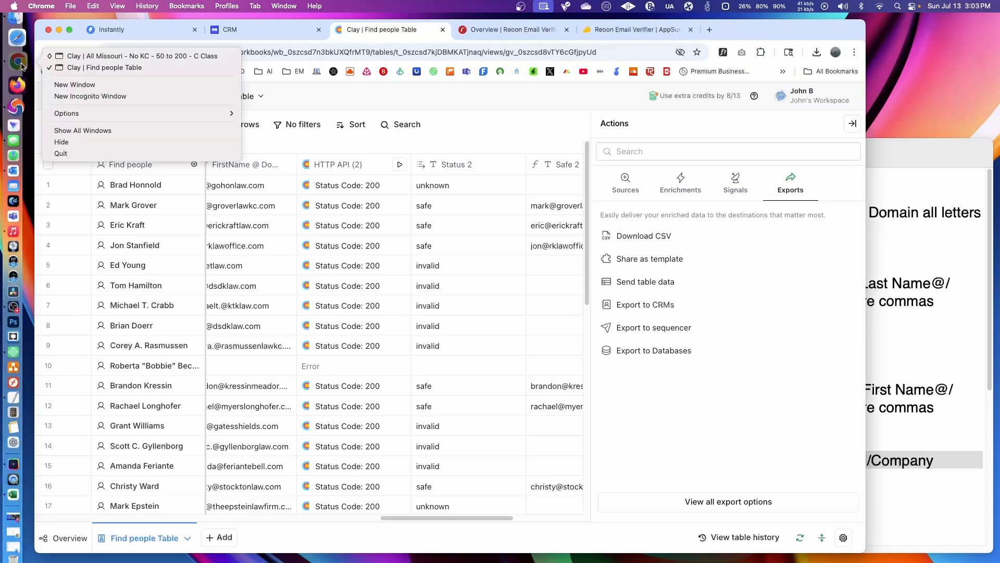
pyautogui.click(82, 91)
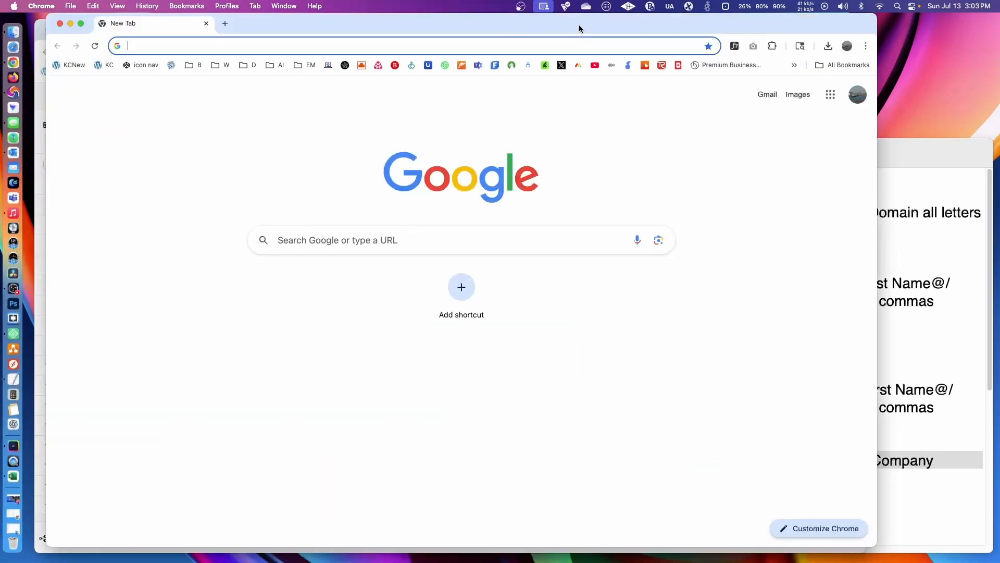
pyautogui.press('super+w')
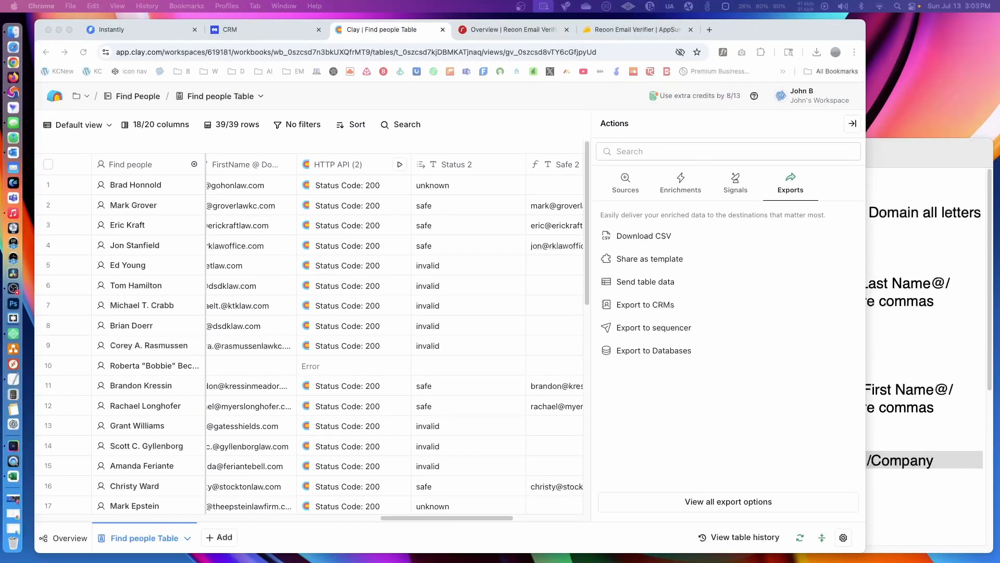
# - Log in to MillionVerifier with the filled-in credentials and turn on Keep logged in
pyautogui.moveTo(999, 29); pyautogui.dragTo(756, 30)
pyautogui.click(670, 373)
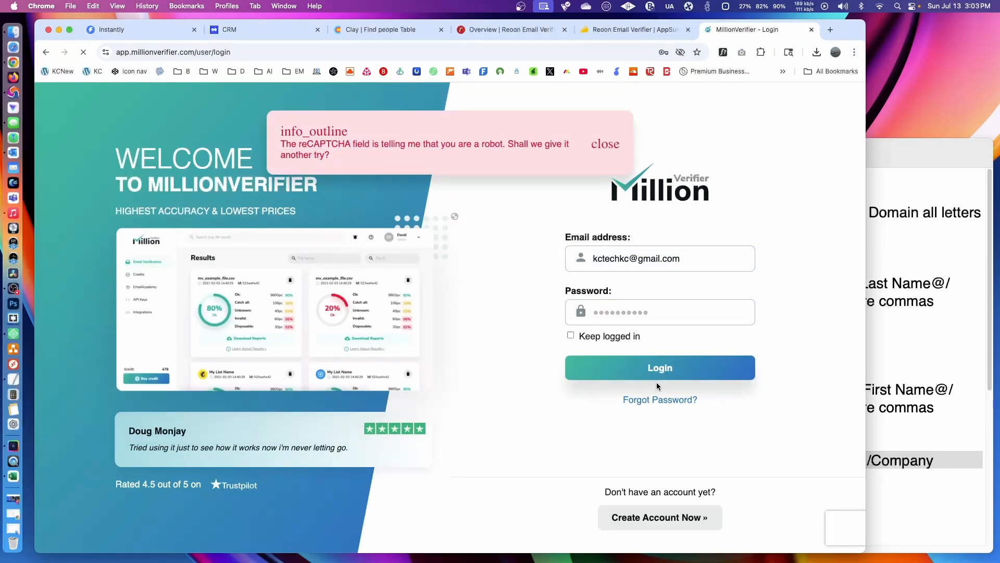
pyautogui.click(571, 335)
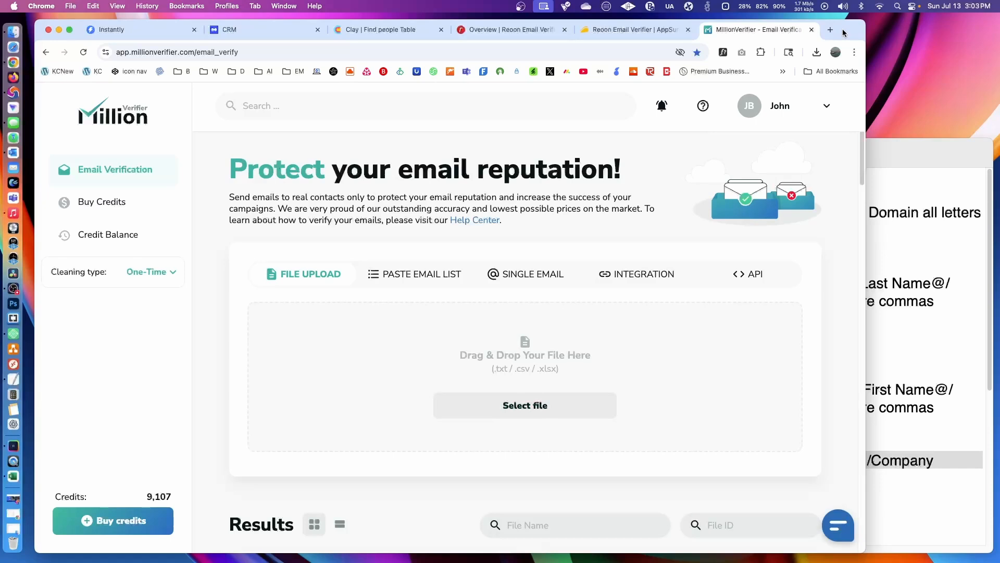
# - Verify the emails in the Find-people-Table-Default-view-export CSV in MillionVerifier with Remove duplicates on, and look at the results
pyautogui.moveTo(841, 33); pyautogui.dragTo(999, 26)
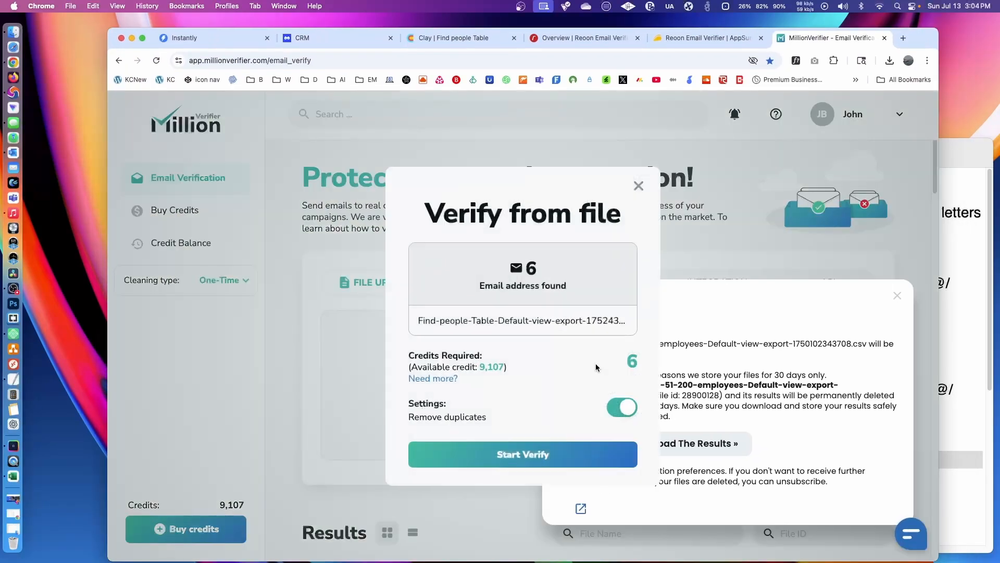
pyautogui.click(528, 468)
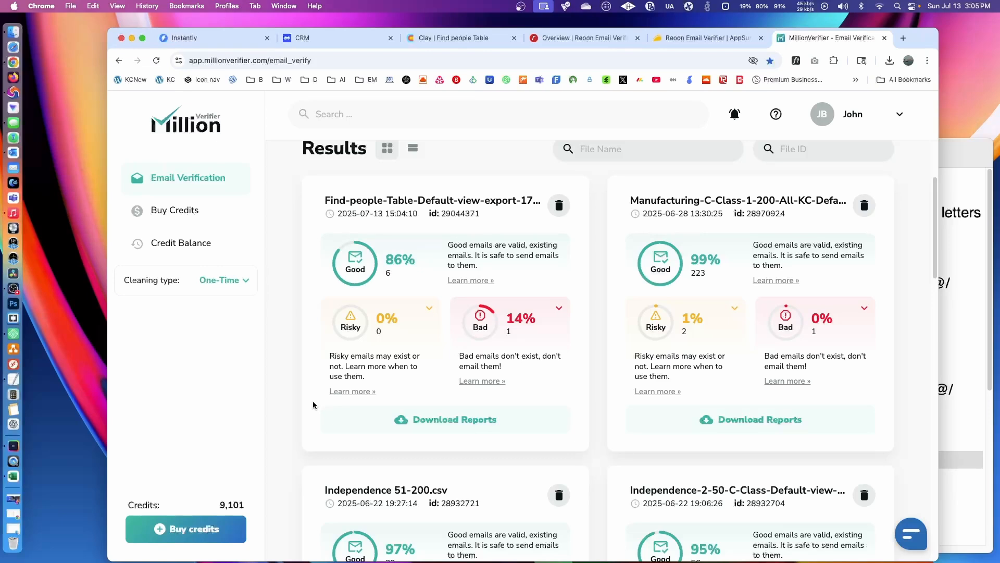
pyautogui.moveTo(446, 419)
# - Look at the Instantly campaign leads and the Manyreach CRM prospects, and open the Manyreach Senders list
pyautogui.click(222, 45)
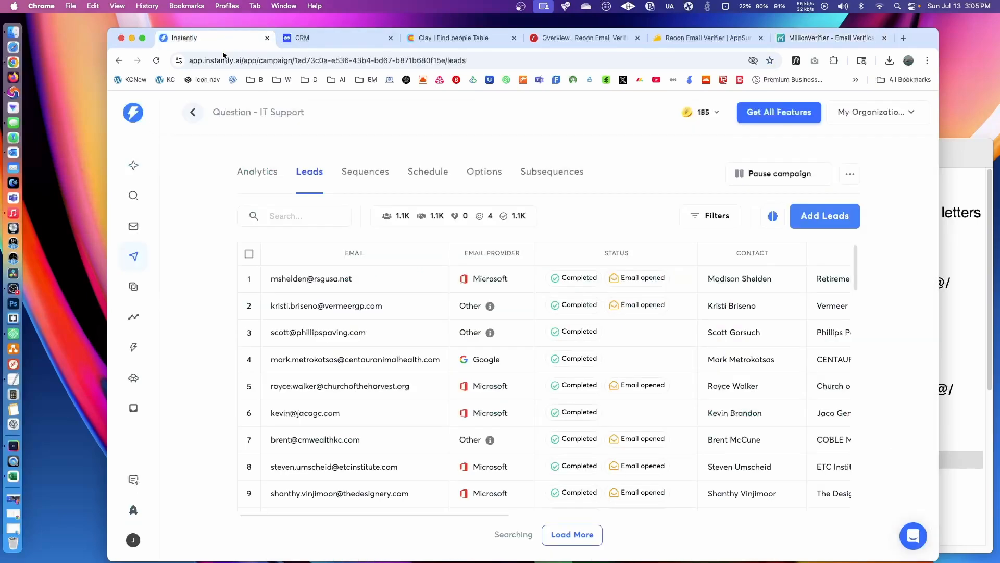
pyautogui.click(321, 36)
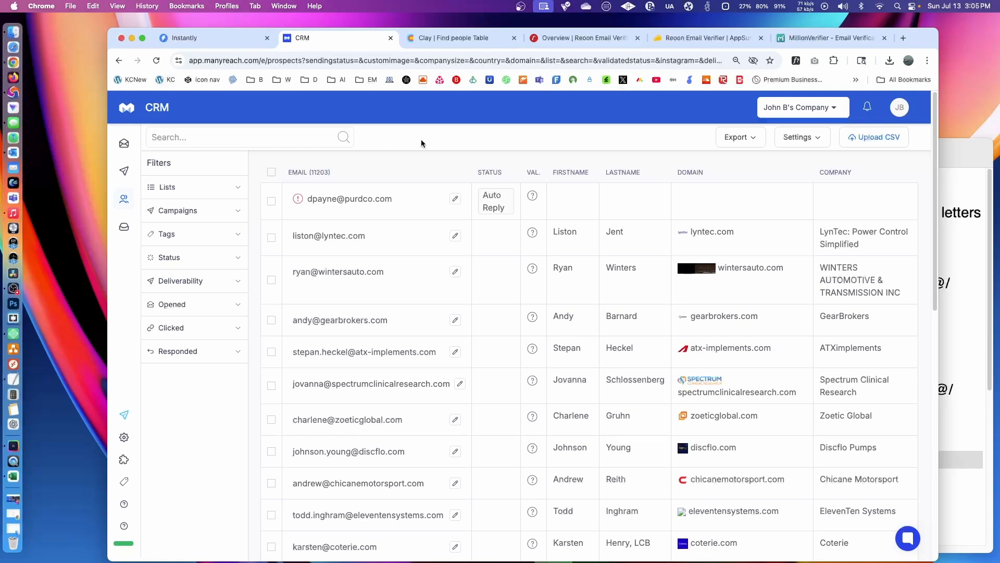
pyautogui.moveTo(132, 177)
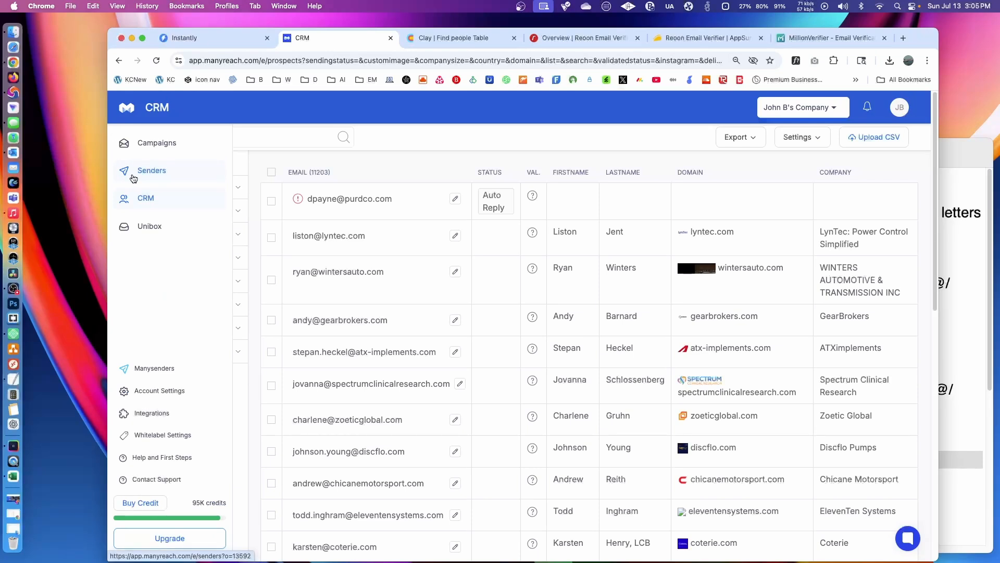
pyautogui.click(156, 173)
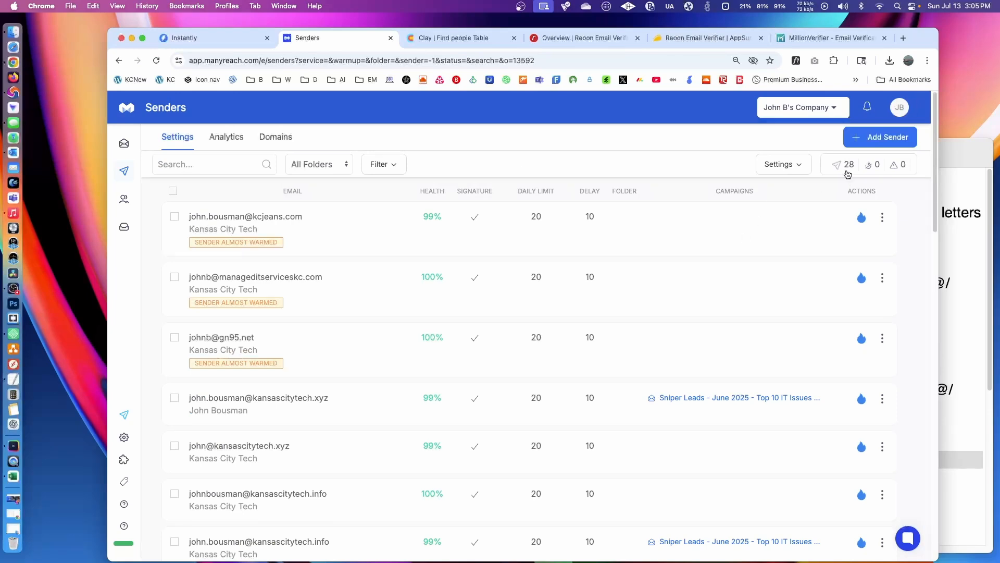
# - Switch to Instantly and examine the email accounts, checking how many the select-all option covers without selecting any
pyautogui.click(199, 39)
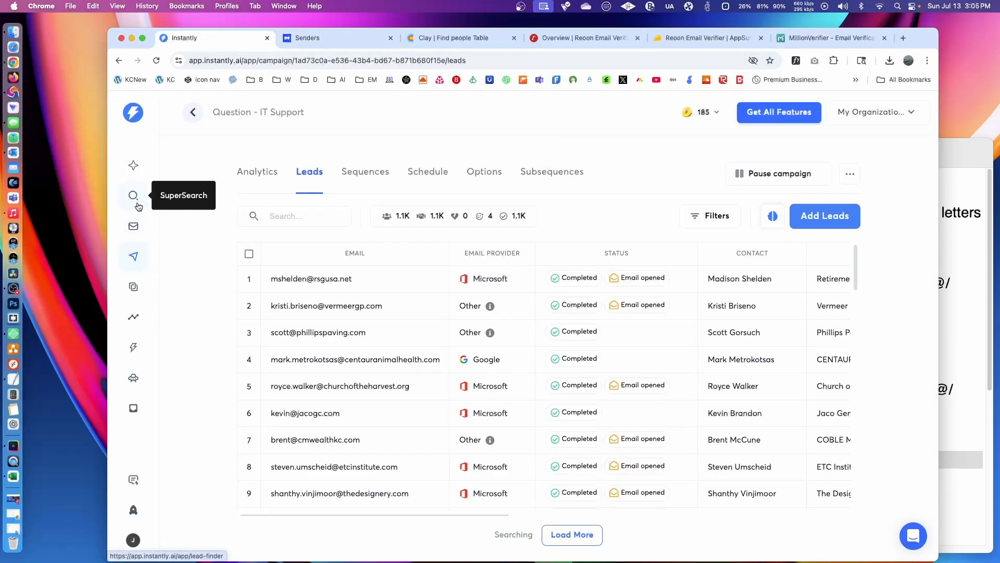
pyautogui.click(133, 227)
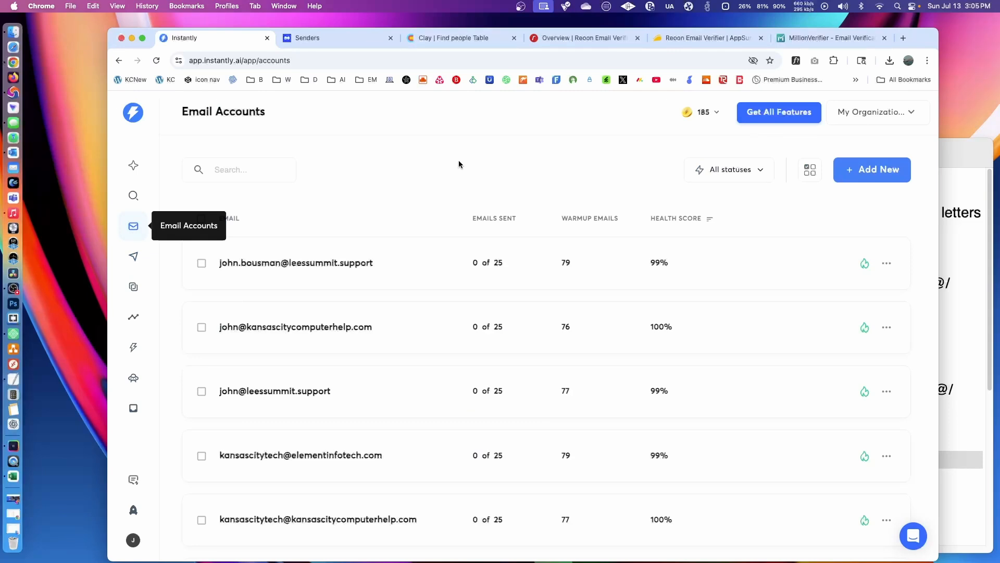
pyautogui.scroll(-10, 455, 193)
pyautogui.scroll(10, 439, 258)
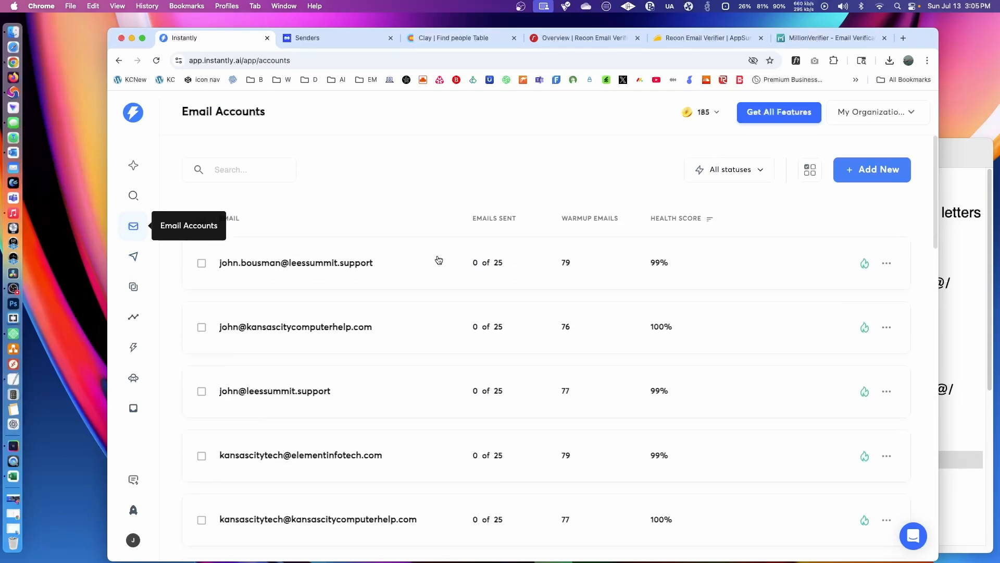
pyautogui.click(201, 219)
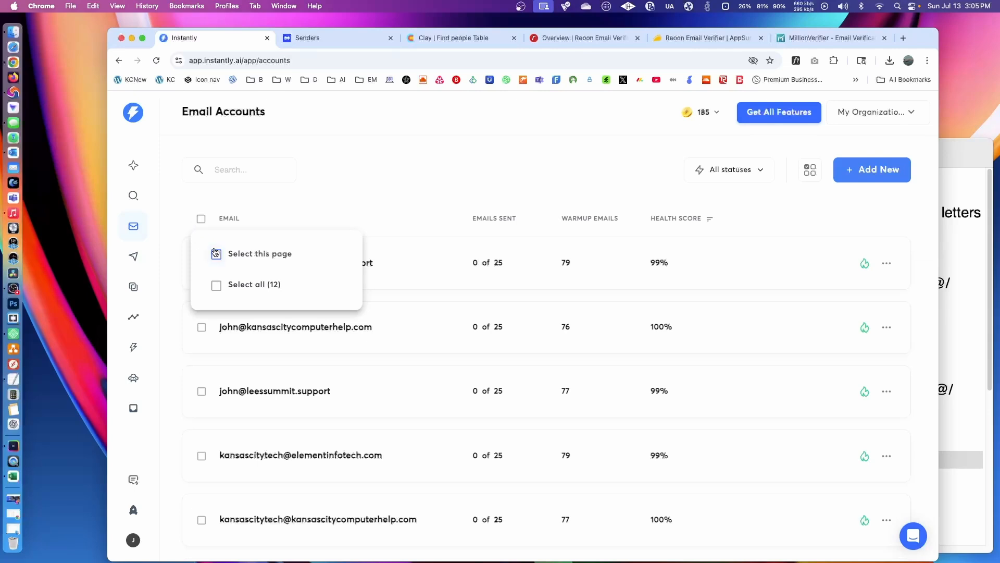
pyautogui.click(442, 178)
# - Switch to Manyreach and view the campaign replies in the Unibox
pyautogui.click(319, 39)
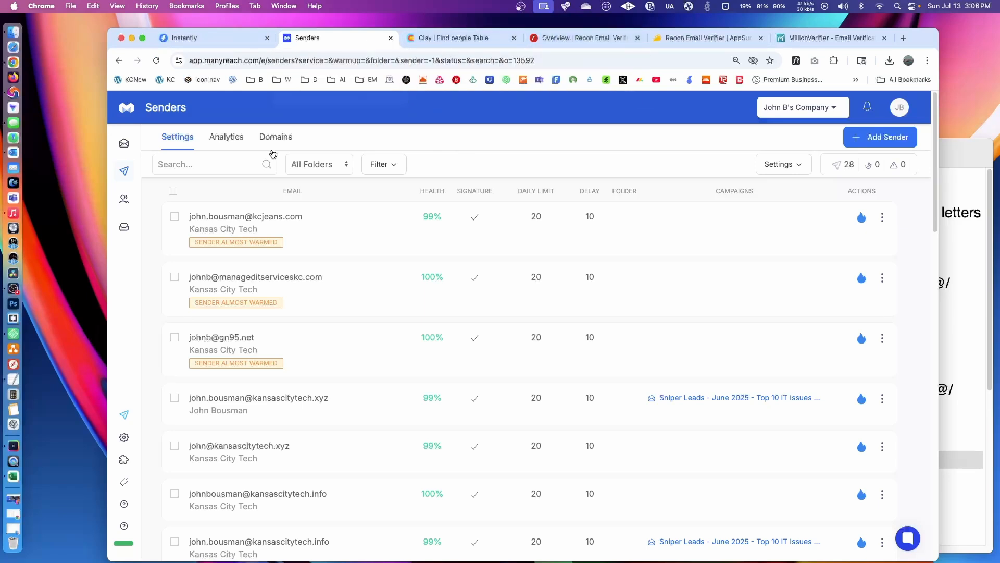
pyautogui.moveTo(134, 158)
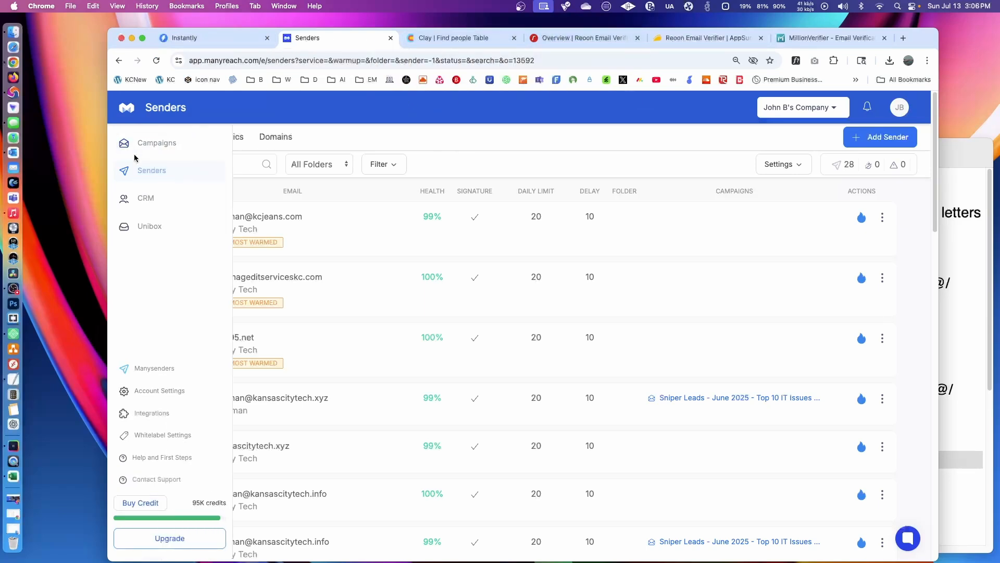
pyautogui.click(163, 231)
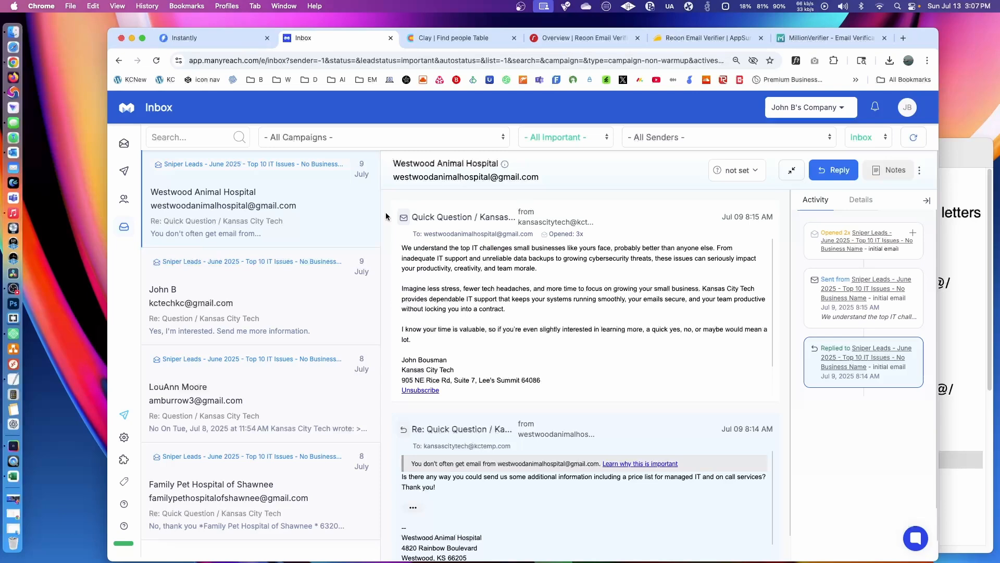
# - Switch to Instantly and view the analytics of the Question - IT Support campaign
pyautogui.click(226, 37)
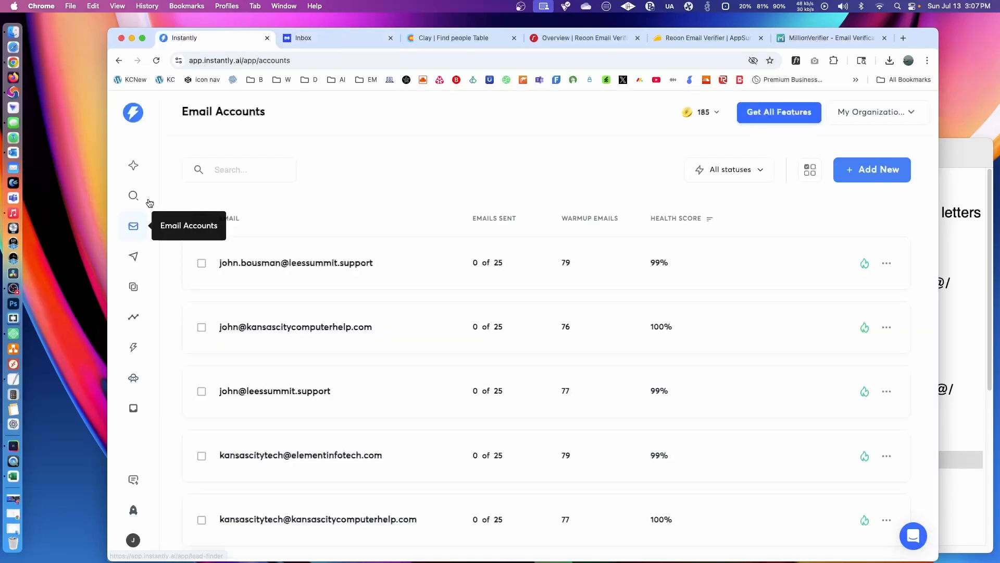
pyautogui.click(131, 259)
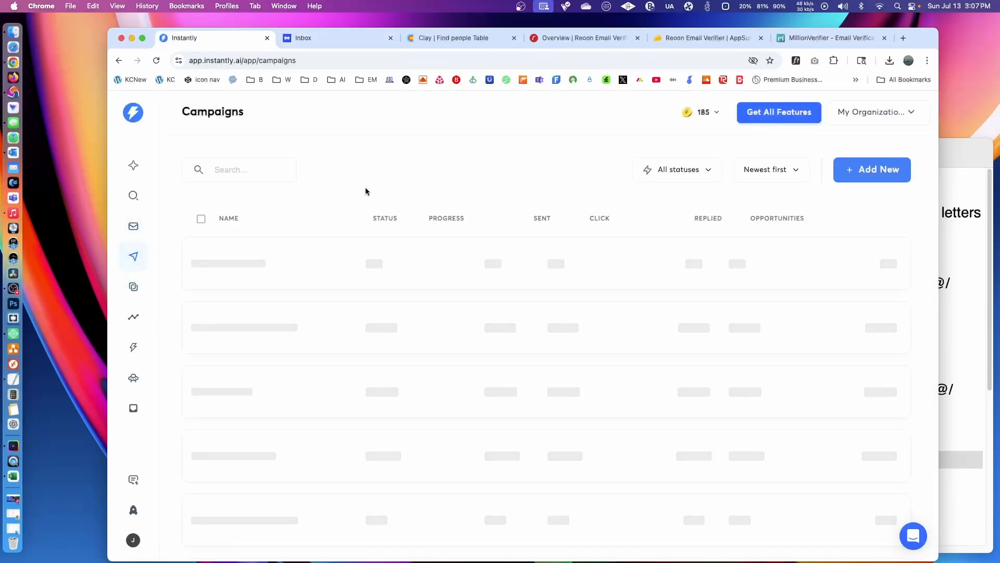
pyautogui.click(275, 271)
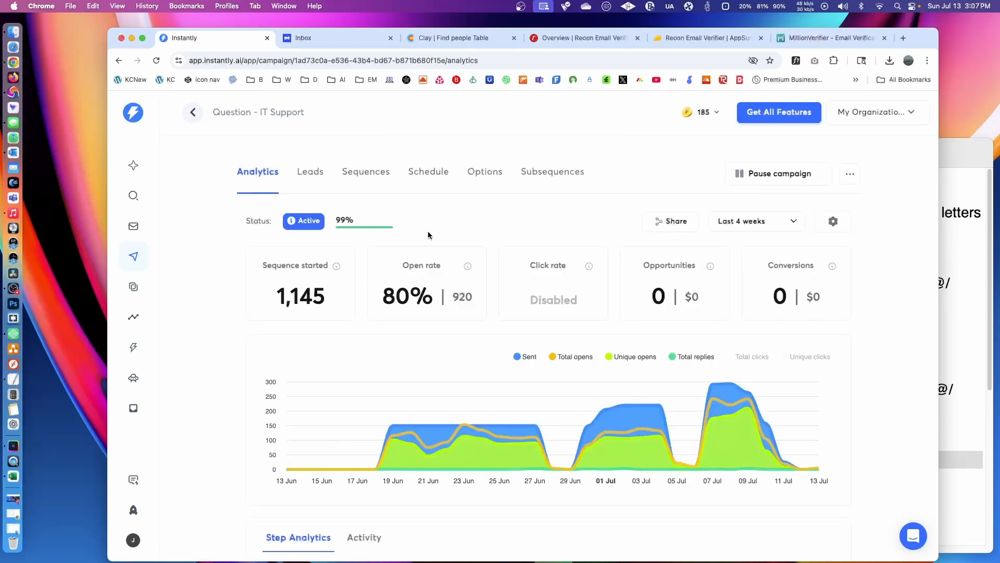
# - Switch to Manyreach, view the report of the Sniper Leads - June 2025 campaign and compare it with the Instantly campaign analytics
pyautogui.click(318, 35)
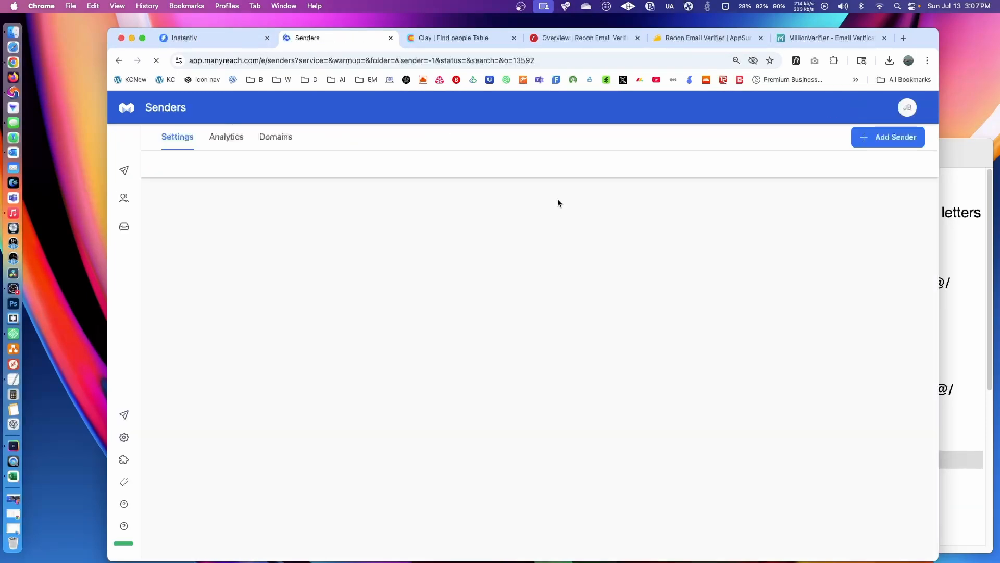
pyautogui.moveTo(131, 192)
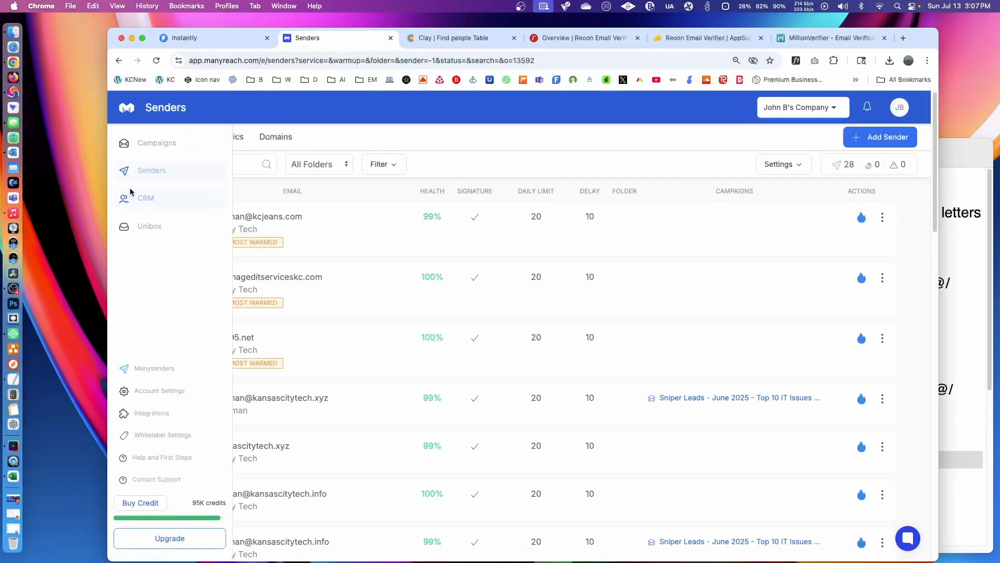
pyautogui.click(144, 144)
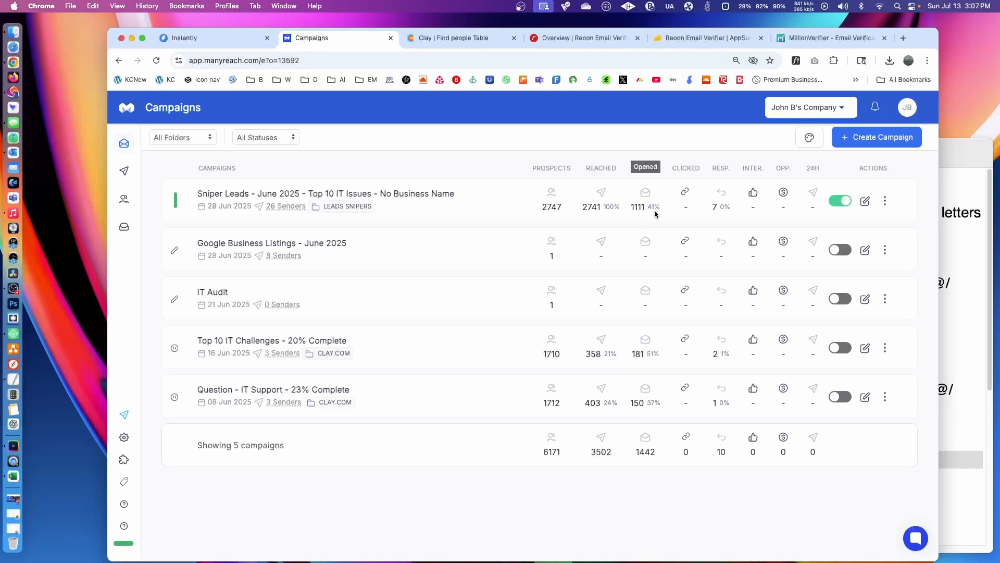
pyautogui.click(357, 195)
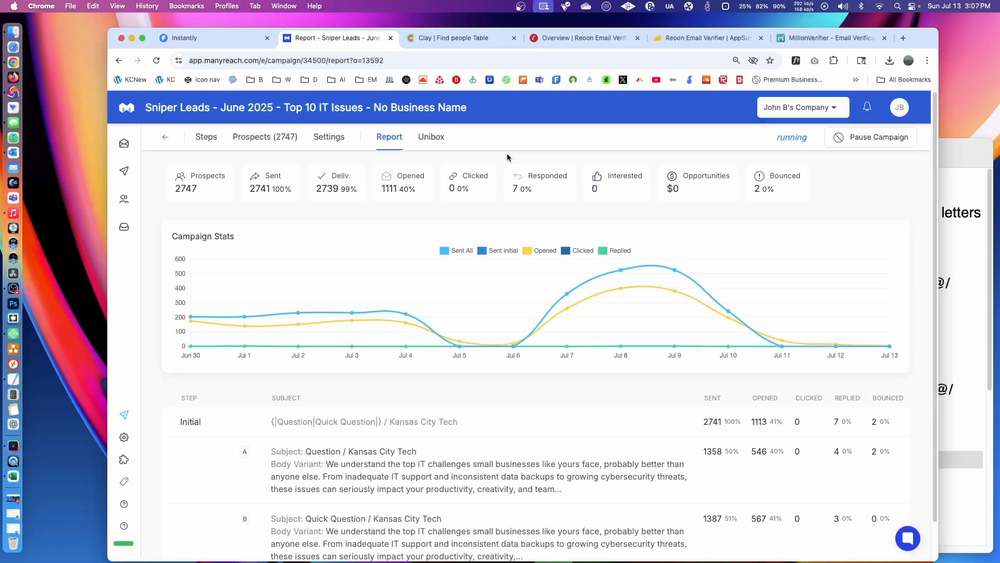
pyautogui.click(220, 39)
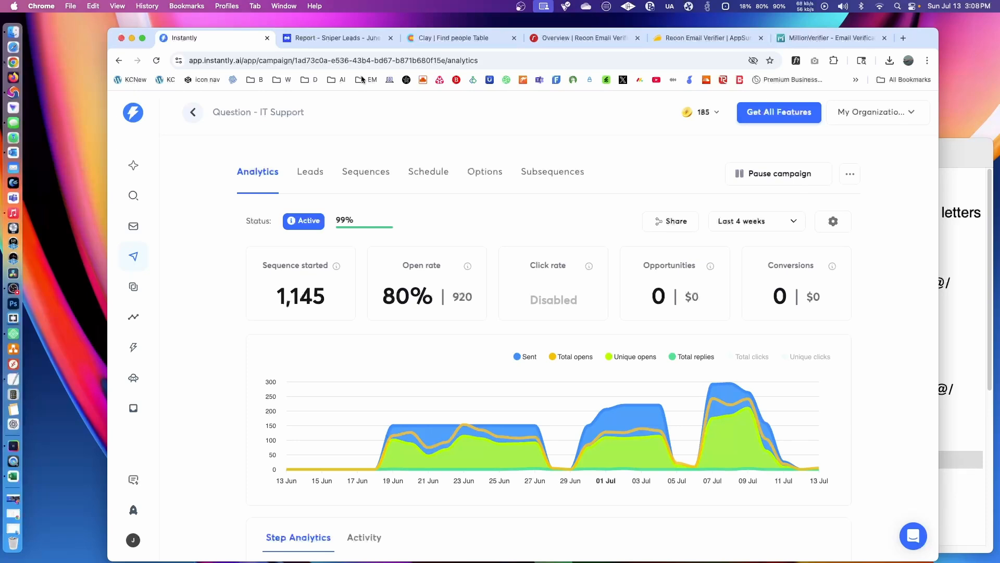
pyautogui.click(333, 39)
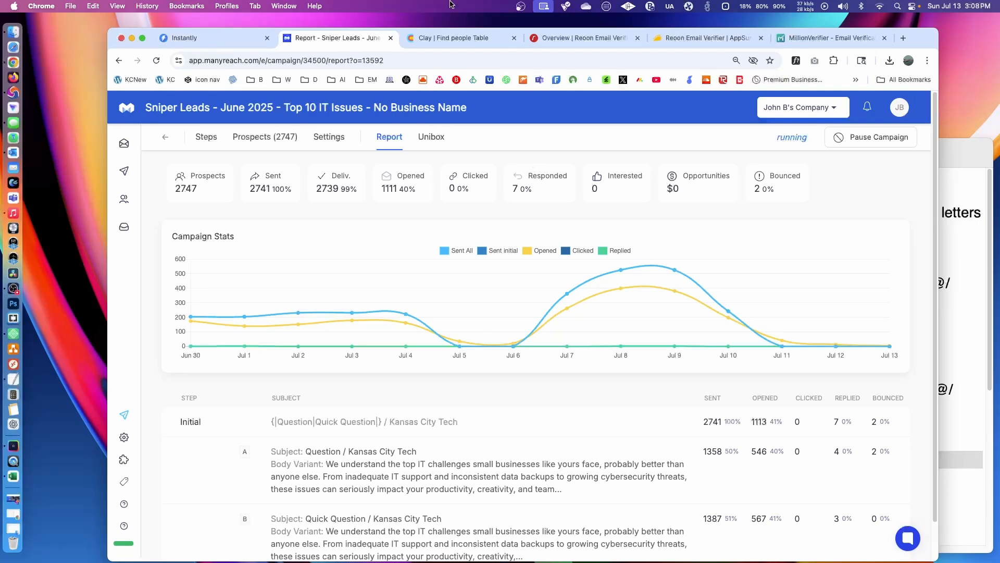
# - Check the lifetime usage statistics in Reoon Email Verifier, and view the Find people Table in Clay with the export actions closed
pyautogui.click(578, 38)
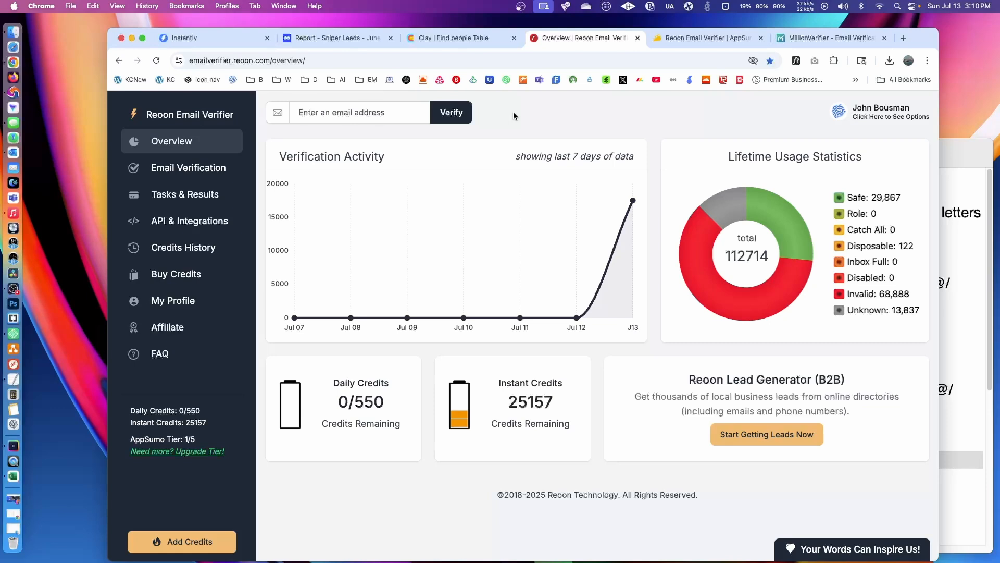
pyautogui.moveTo(727, 213)
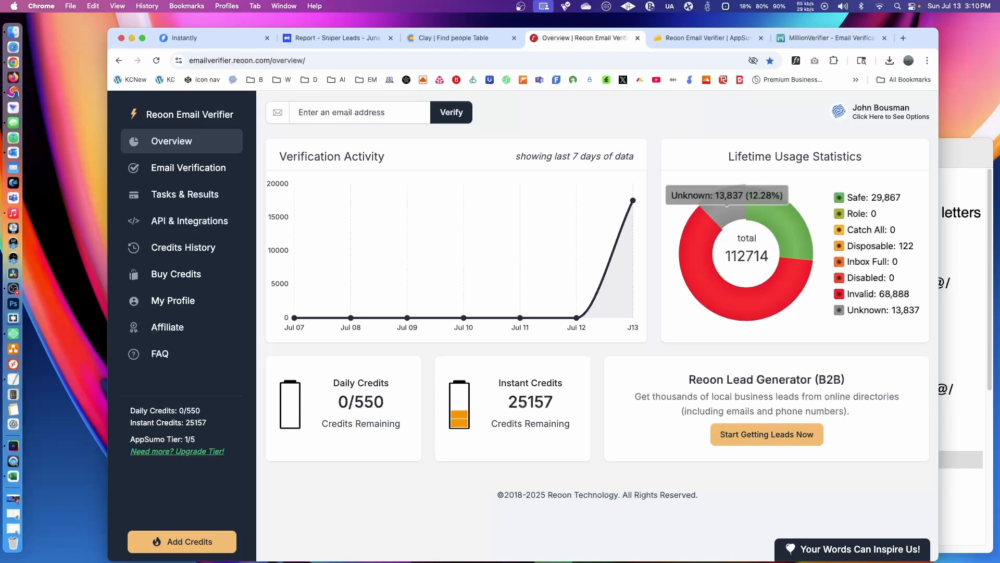
pyautogui.click(422, 41)
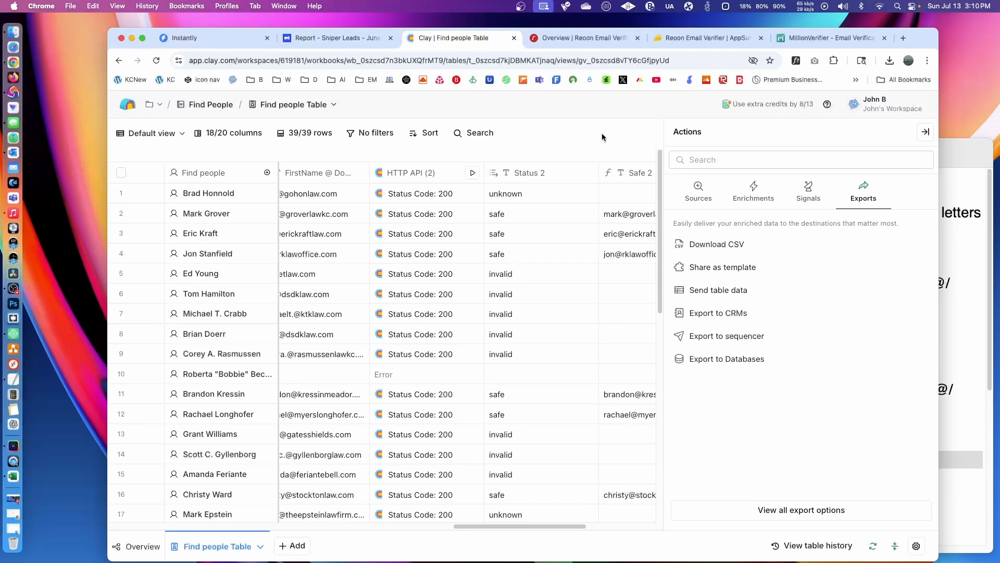
pyautogui.click(925, 131)
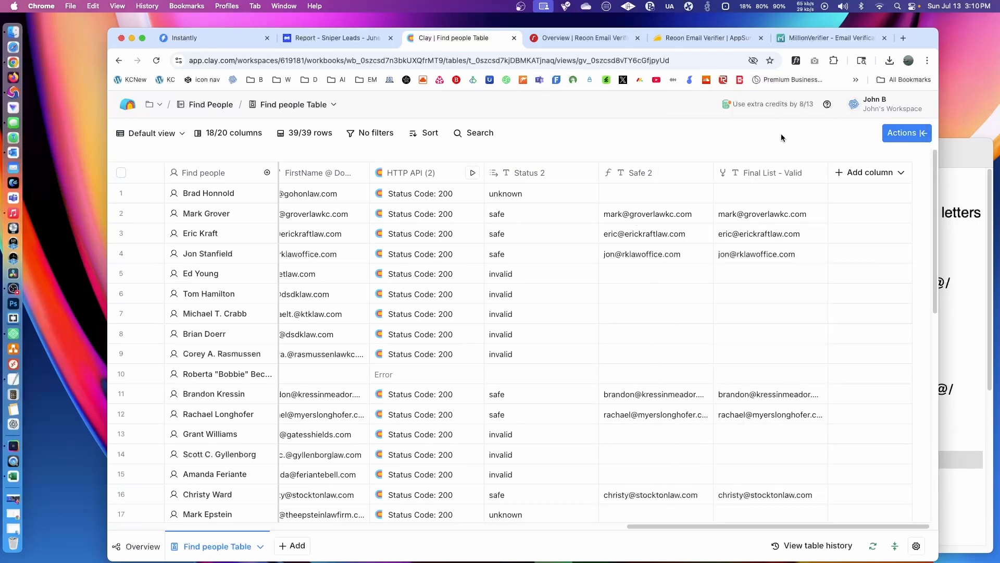